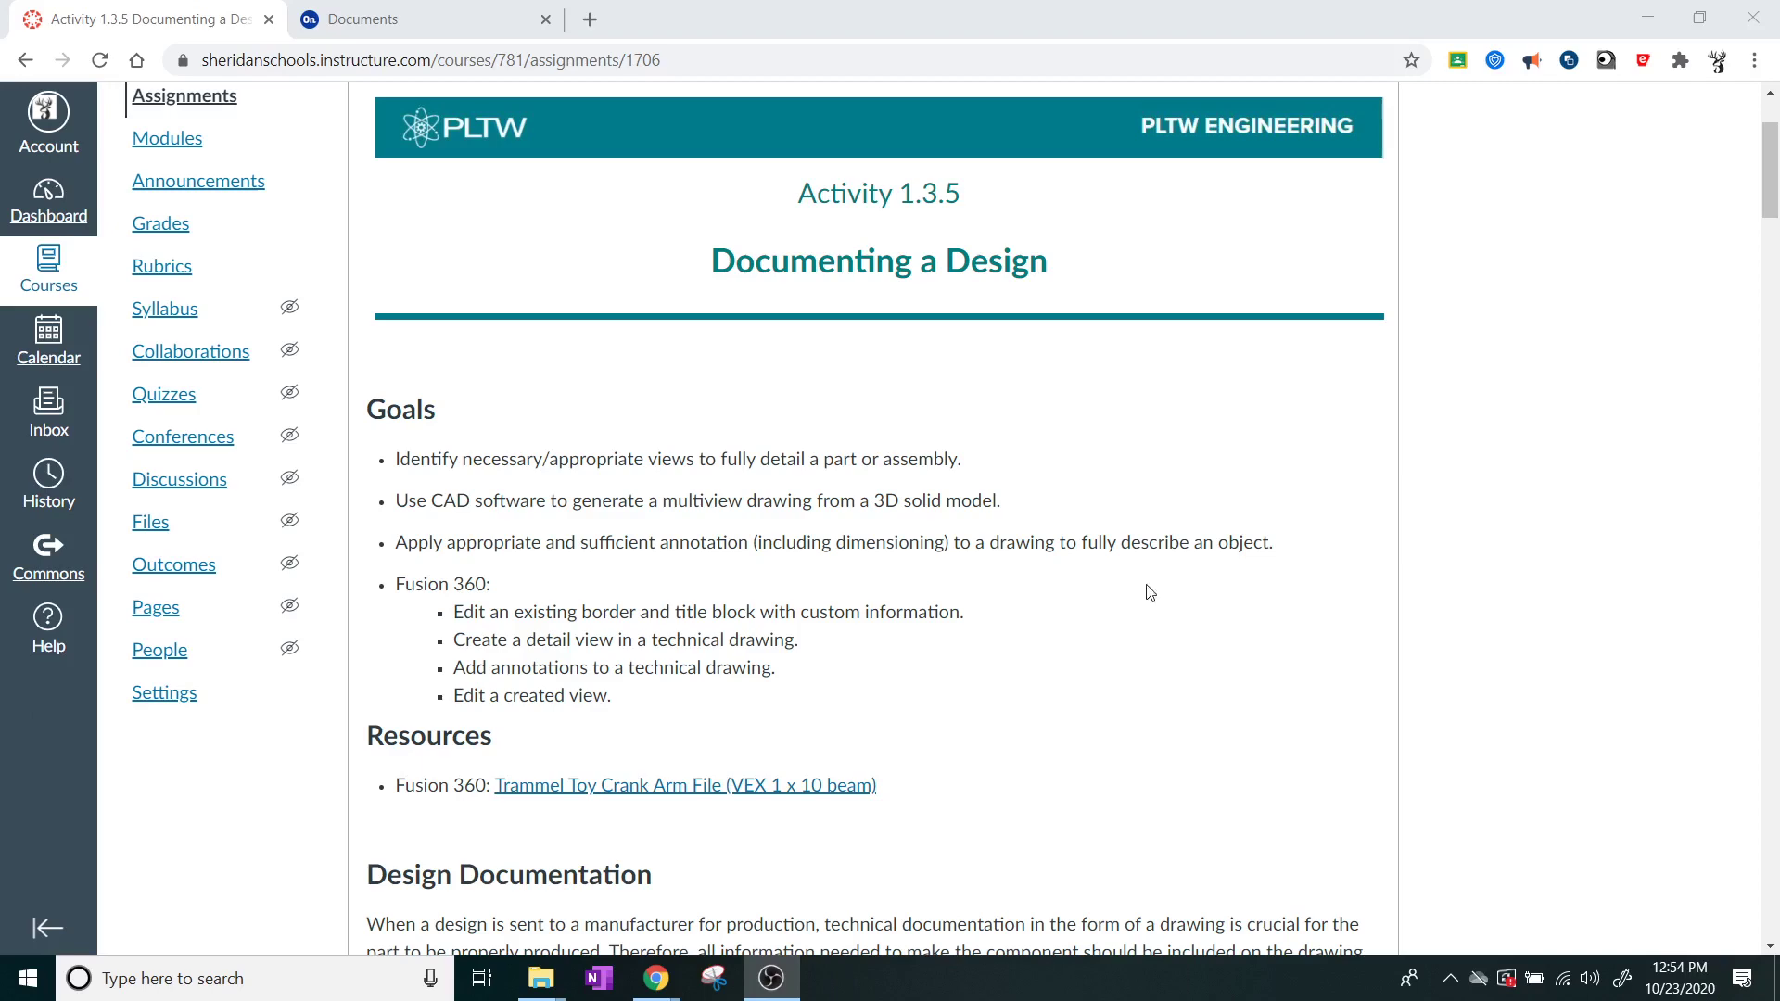
Read the Activity 1.3.5 goals and resources in Canvas, then go to the Onshape documents list.
scroll(1113, 448, "down", 3)
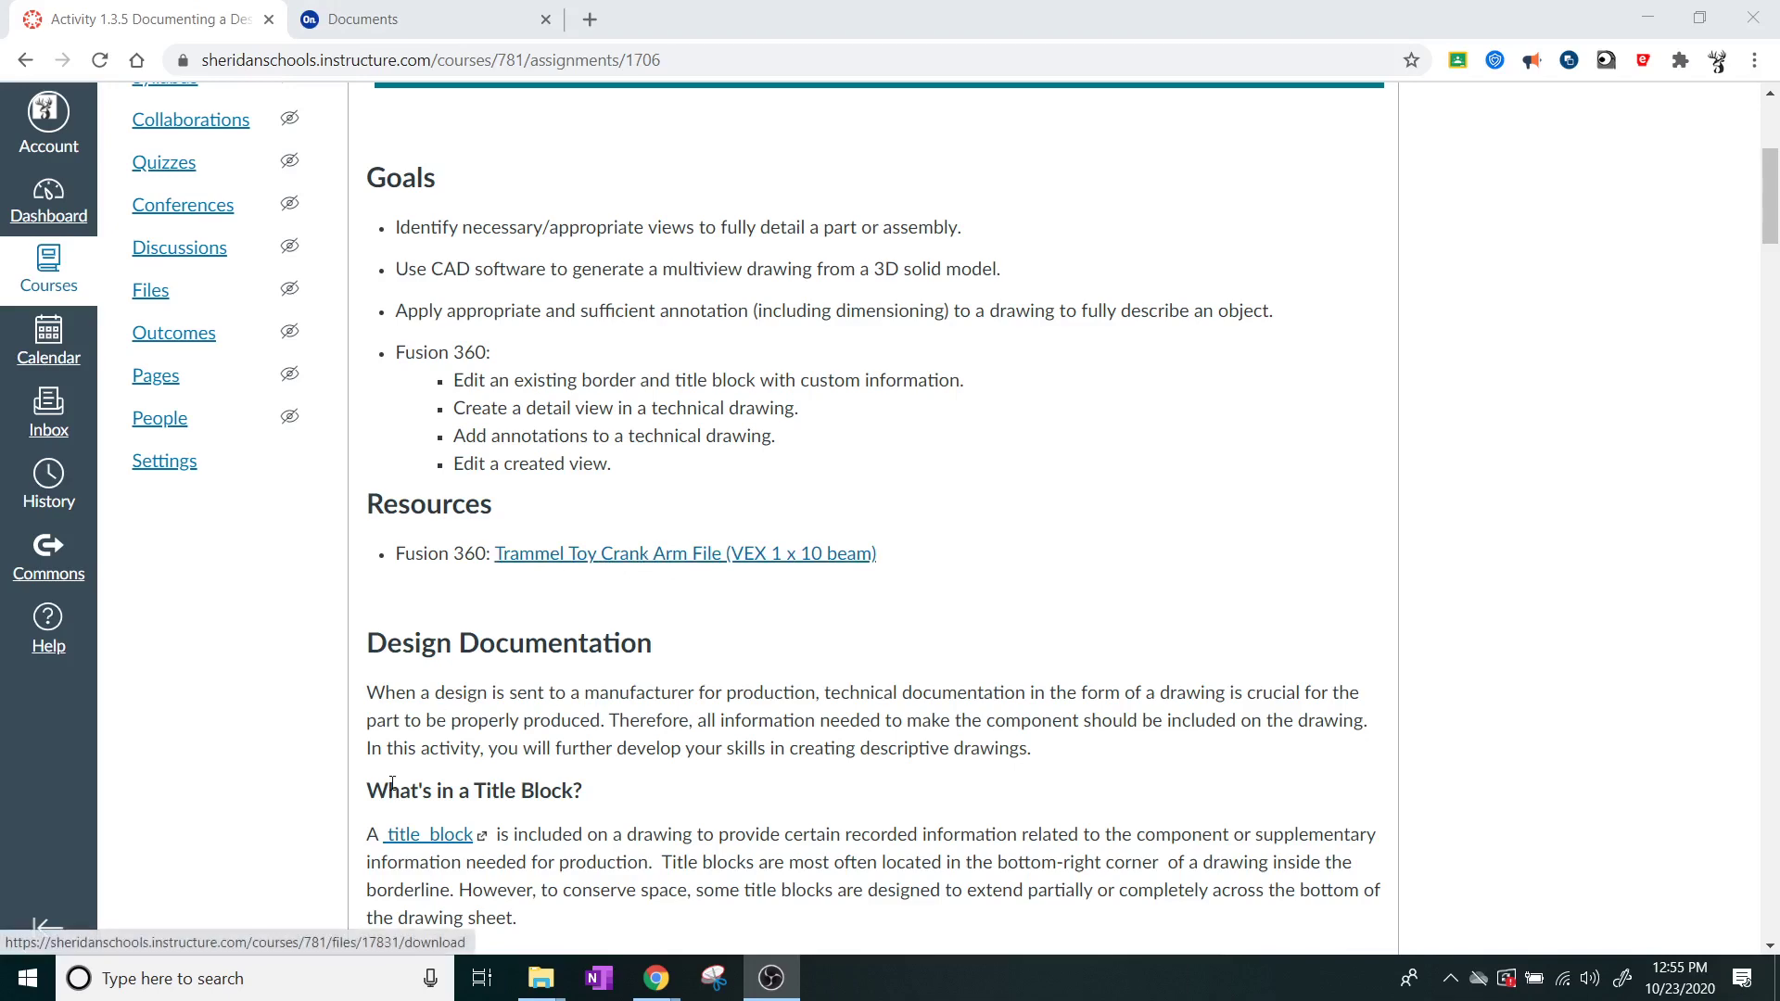
left_click(442, 23)
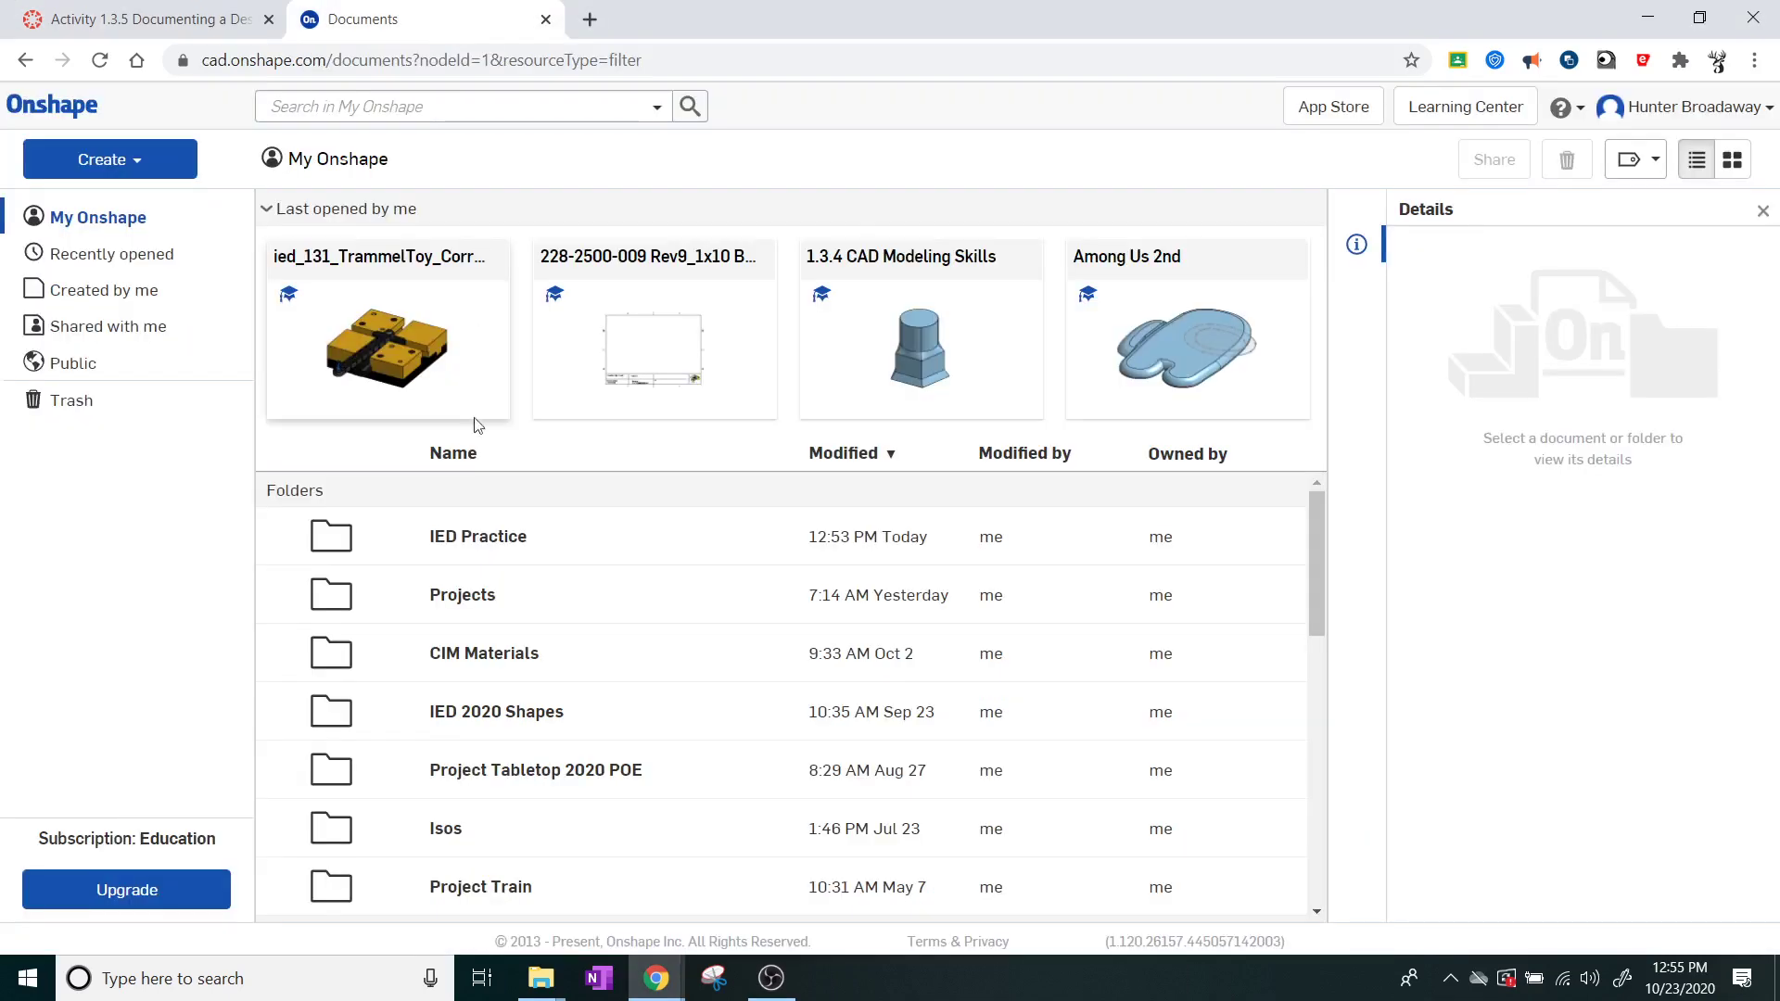
Create a document named '1.3.5 Documenting a Design' inside the IED Practice folder.
left_click(479, 542)
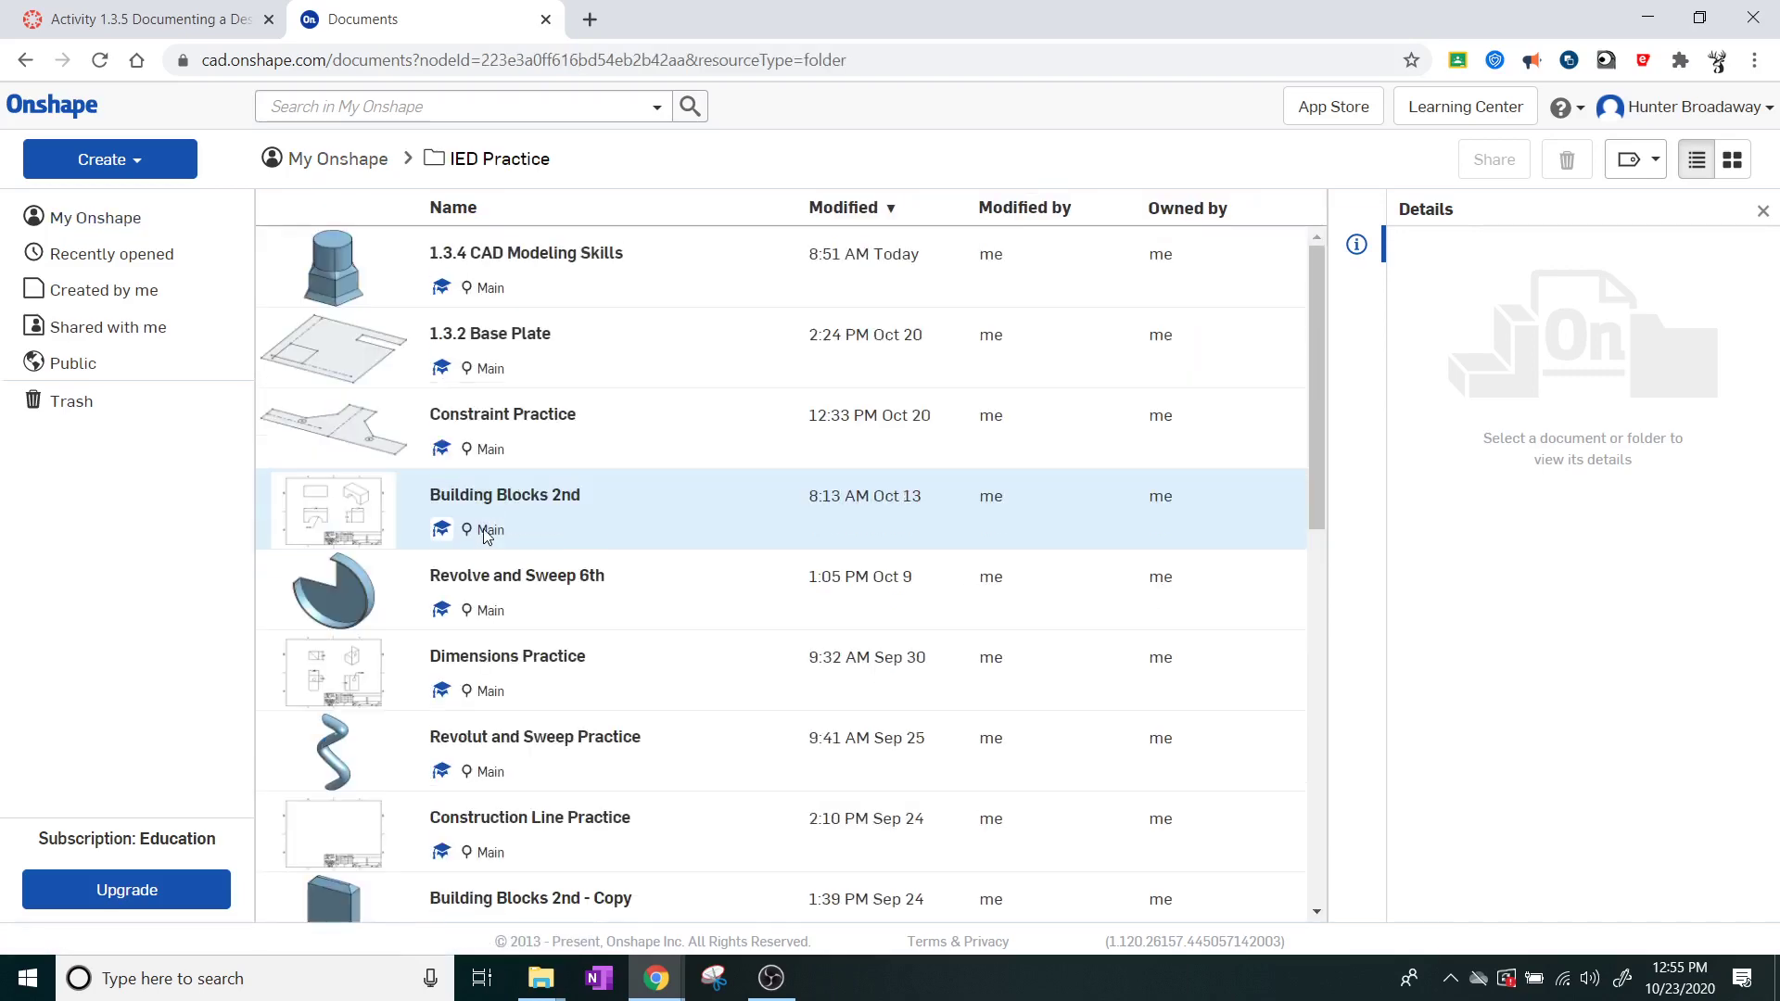
left_click(153, 171)
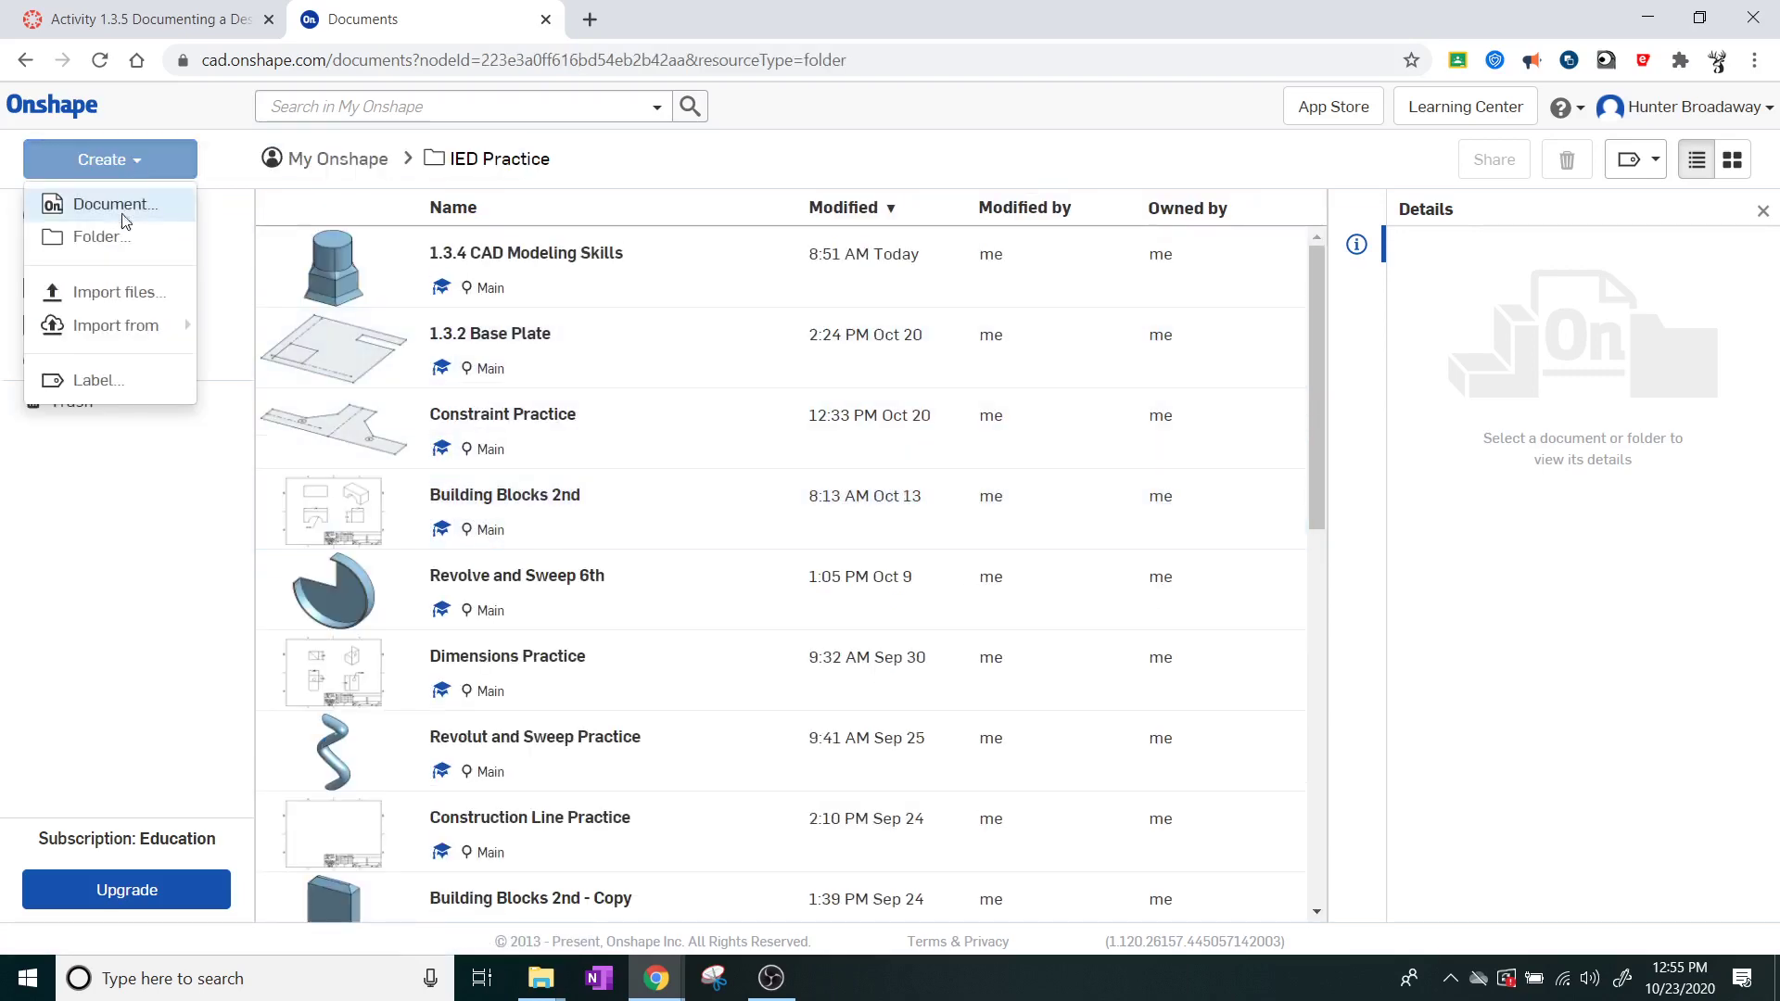
left_click(126, 219)
type("1")
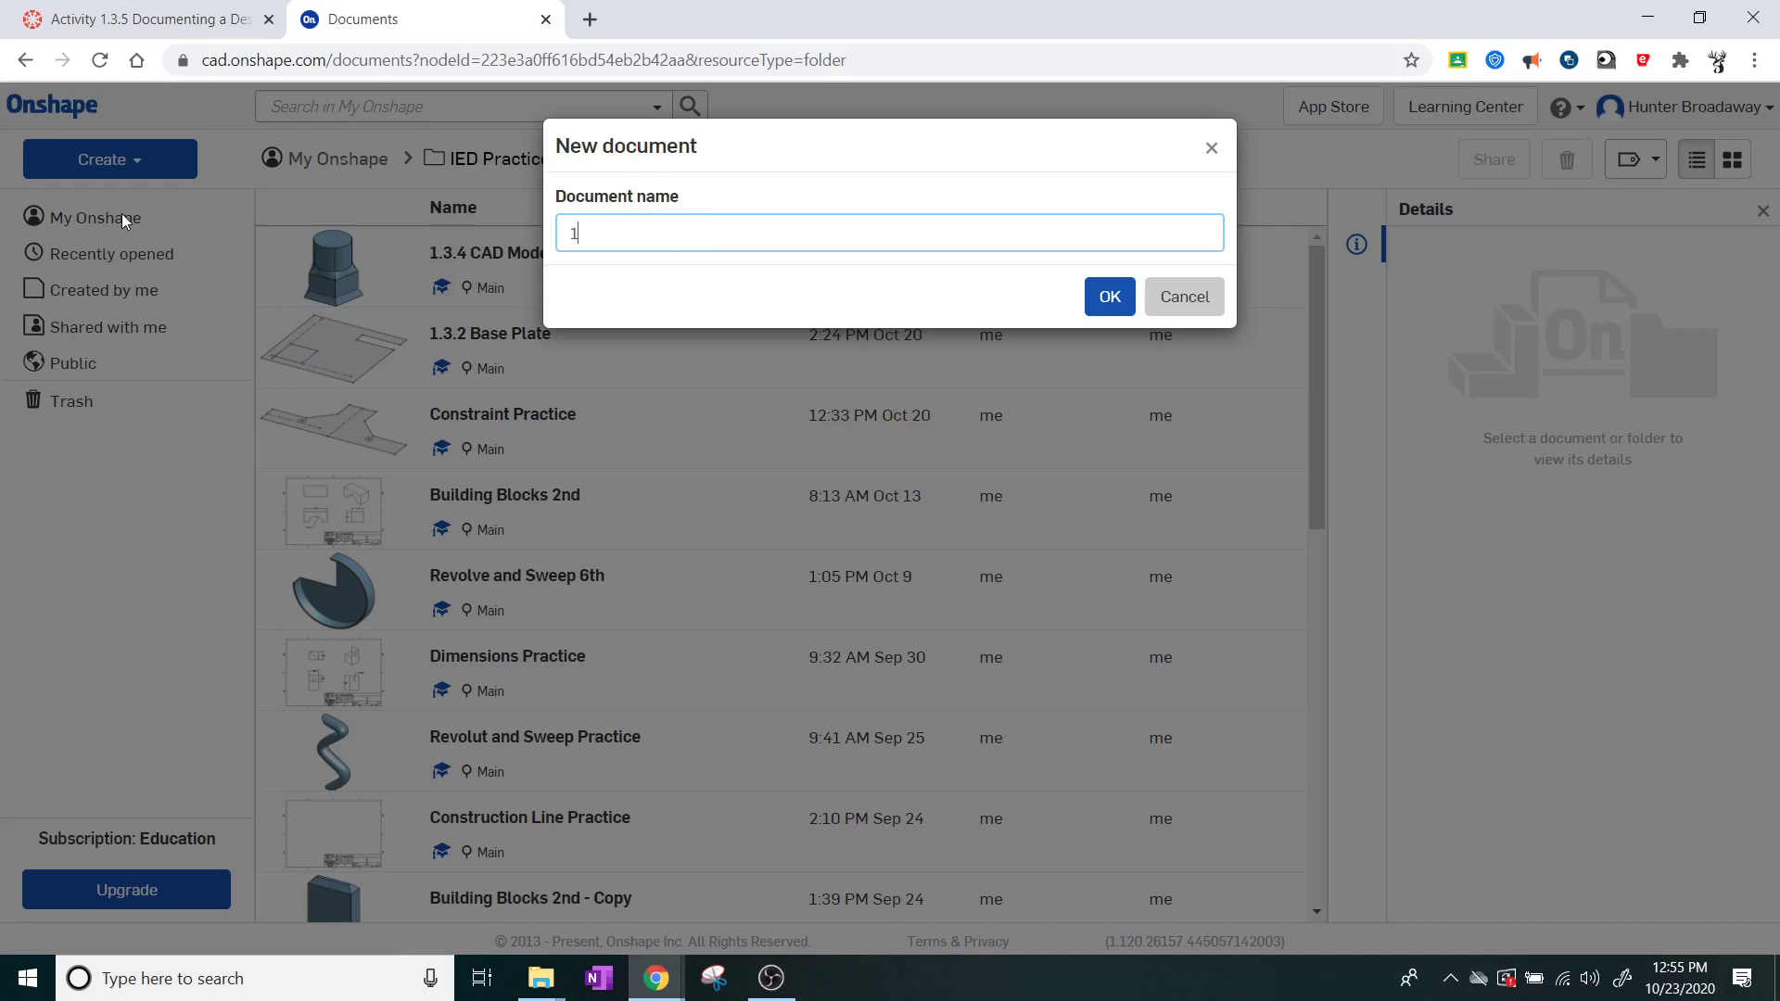
type(".3.5 Documenting a Design")
left_click(1094, 297)
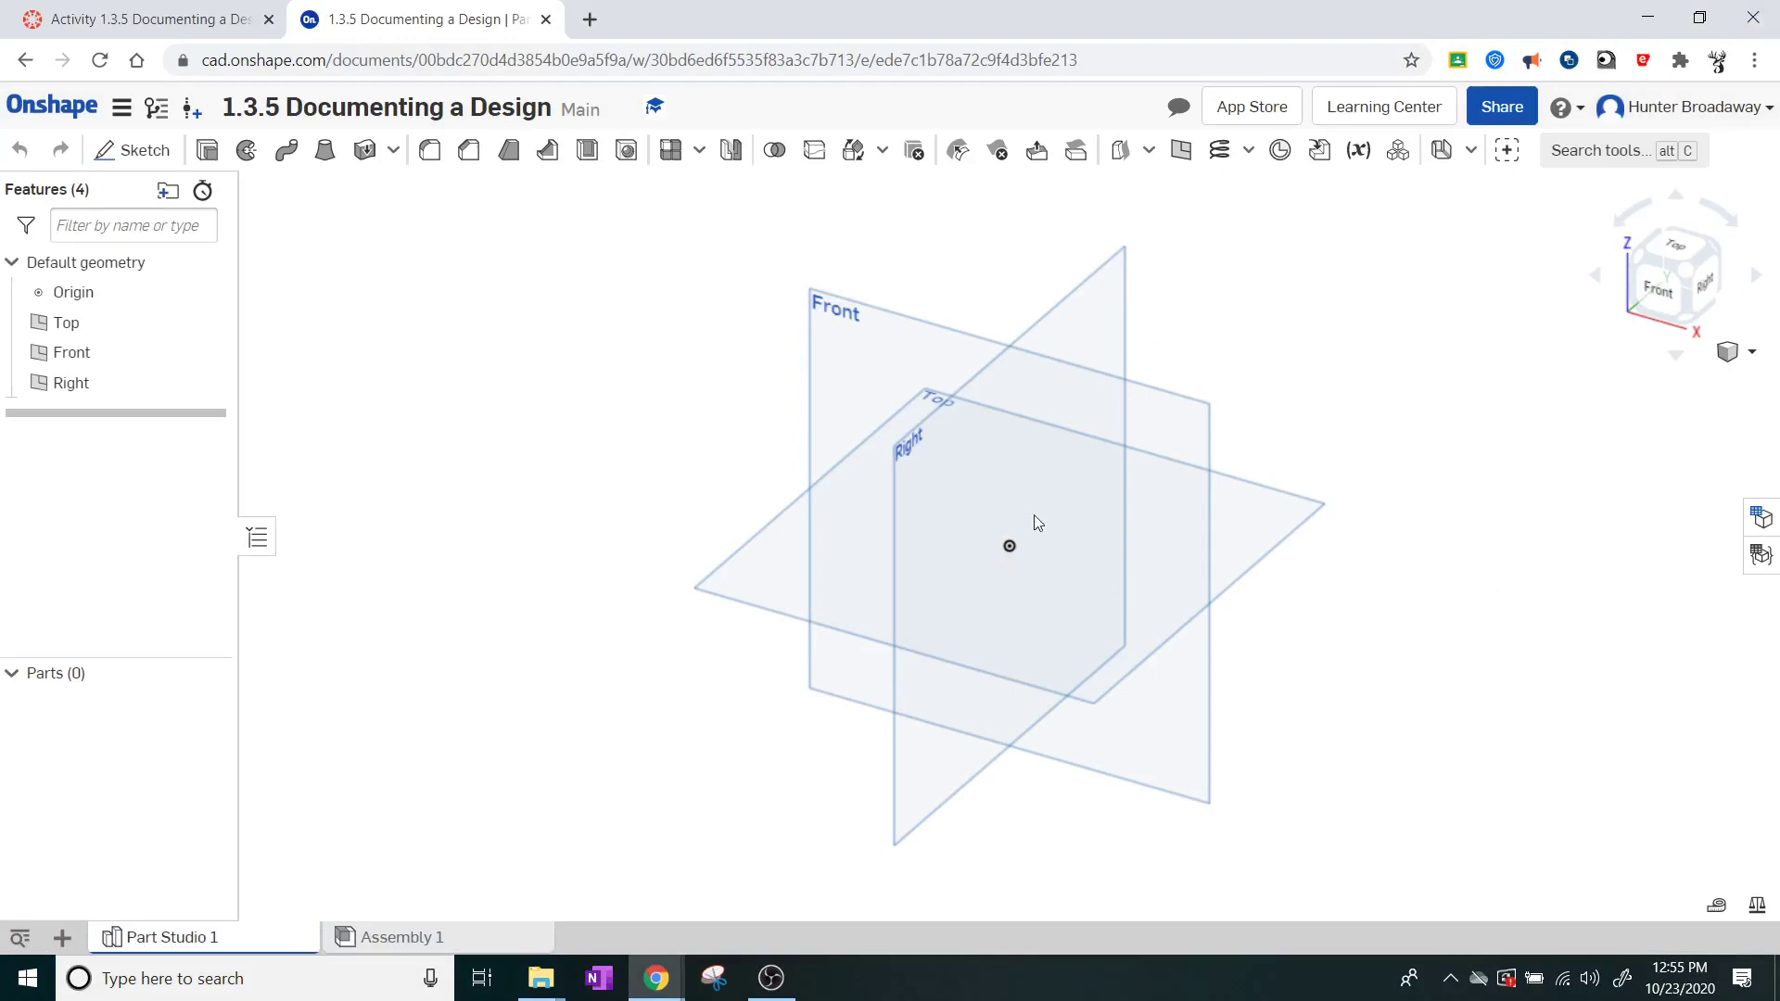
Import Trammel Beam.step from Downloads into this document.
left_click(62, 939)
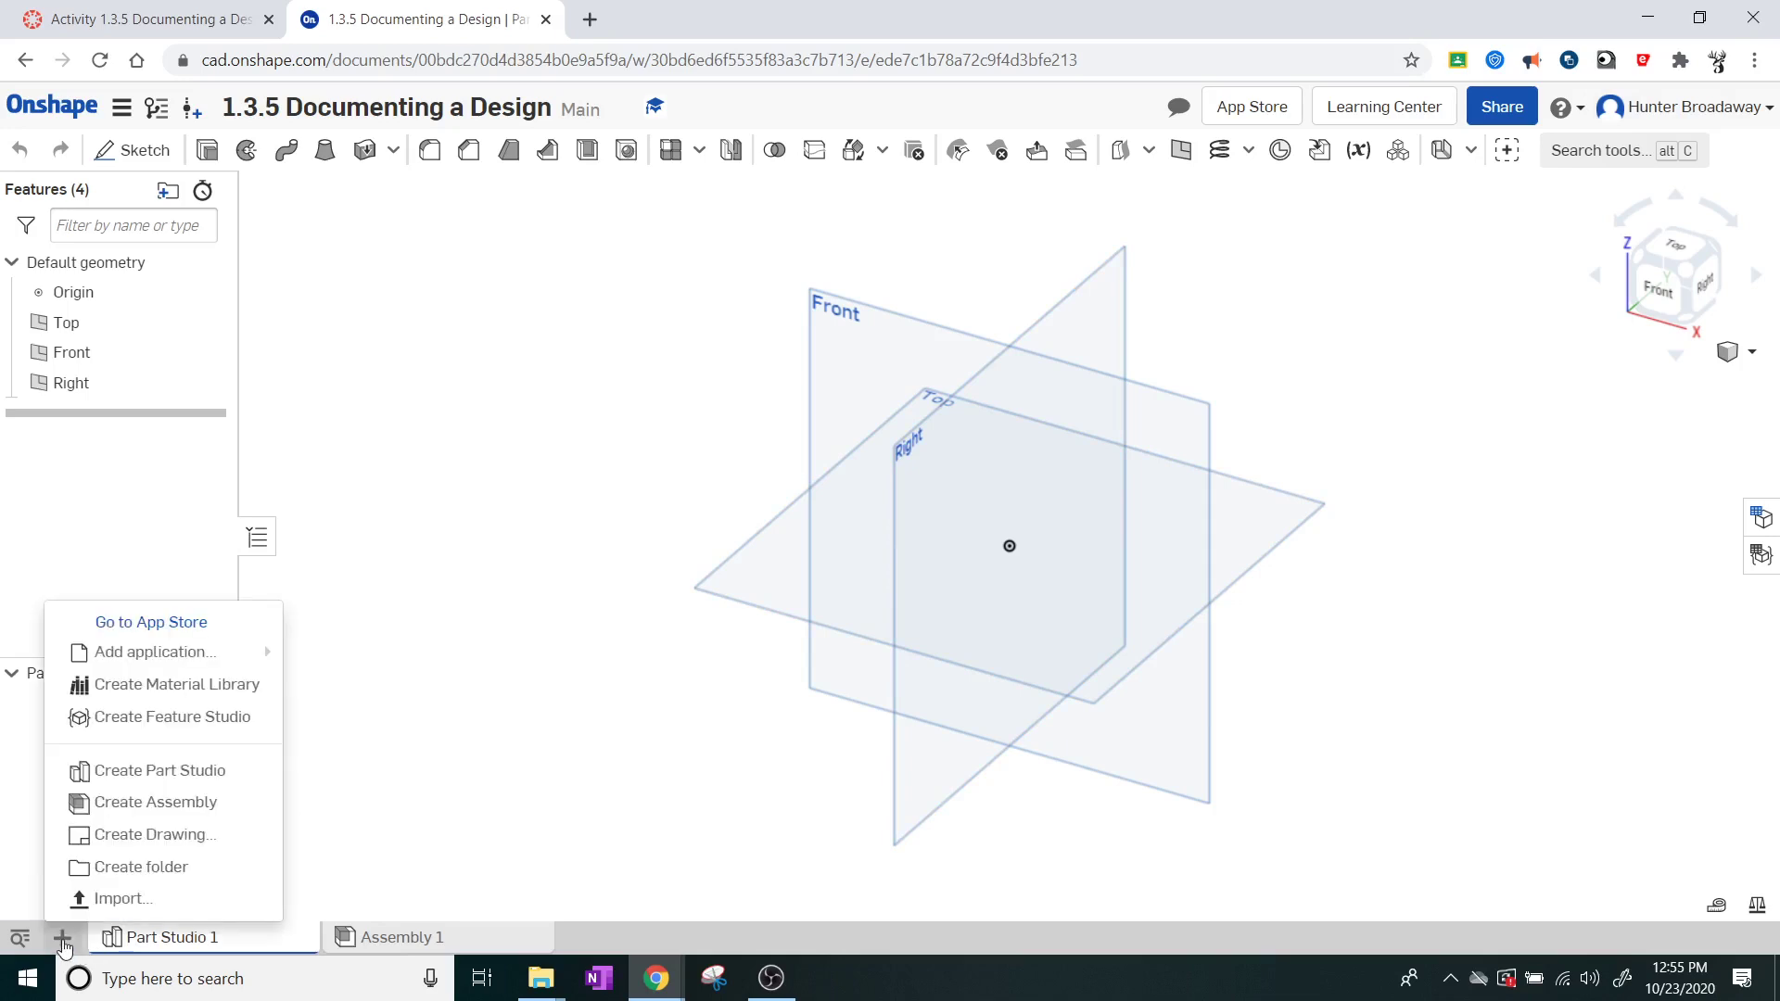
left_click(122, 904)
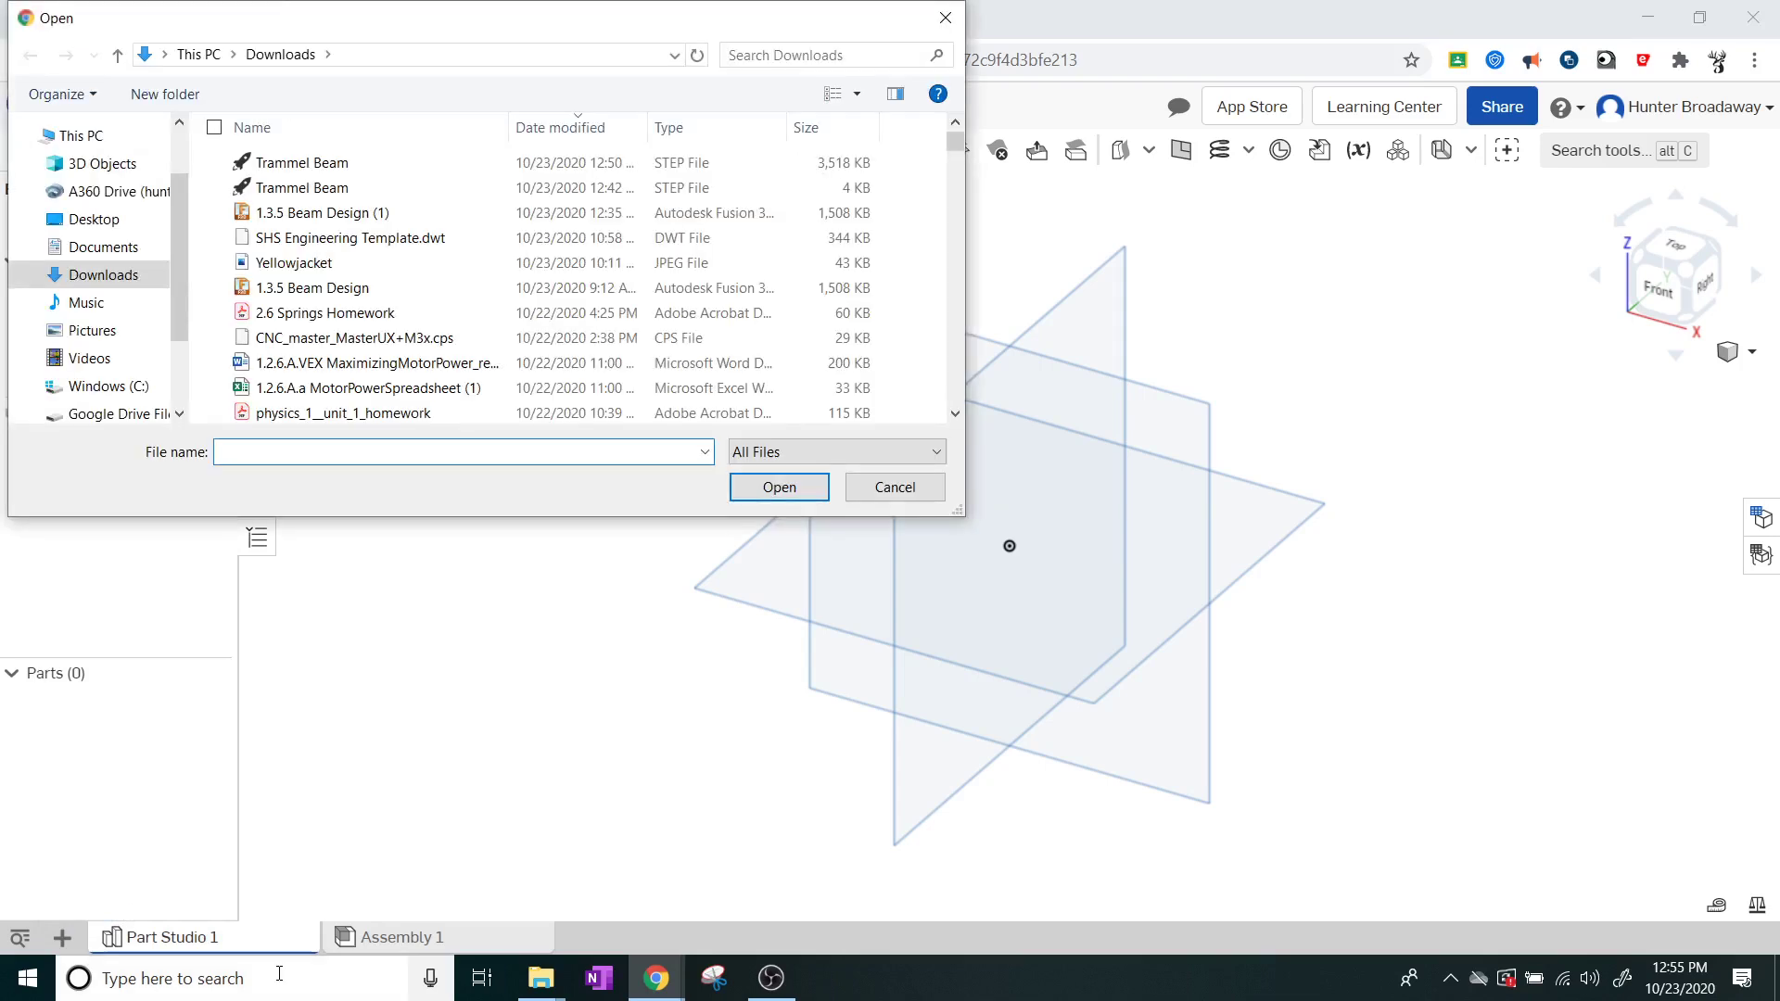
left_click(368, 164)
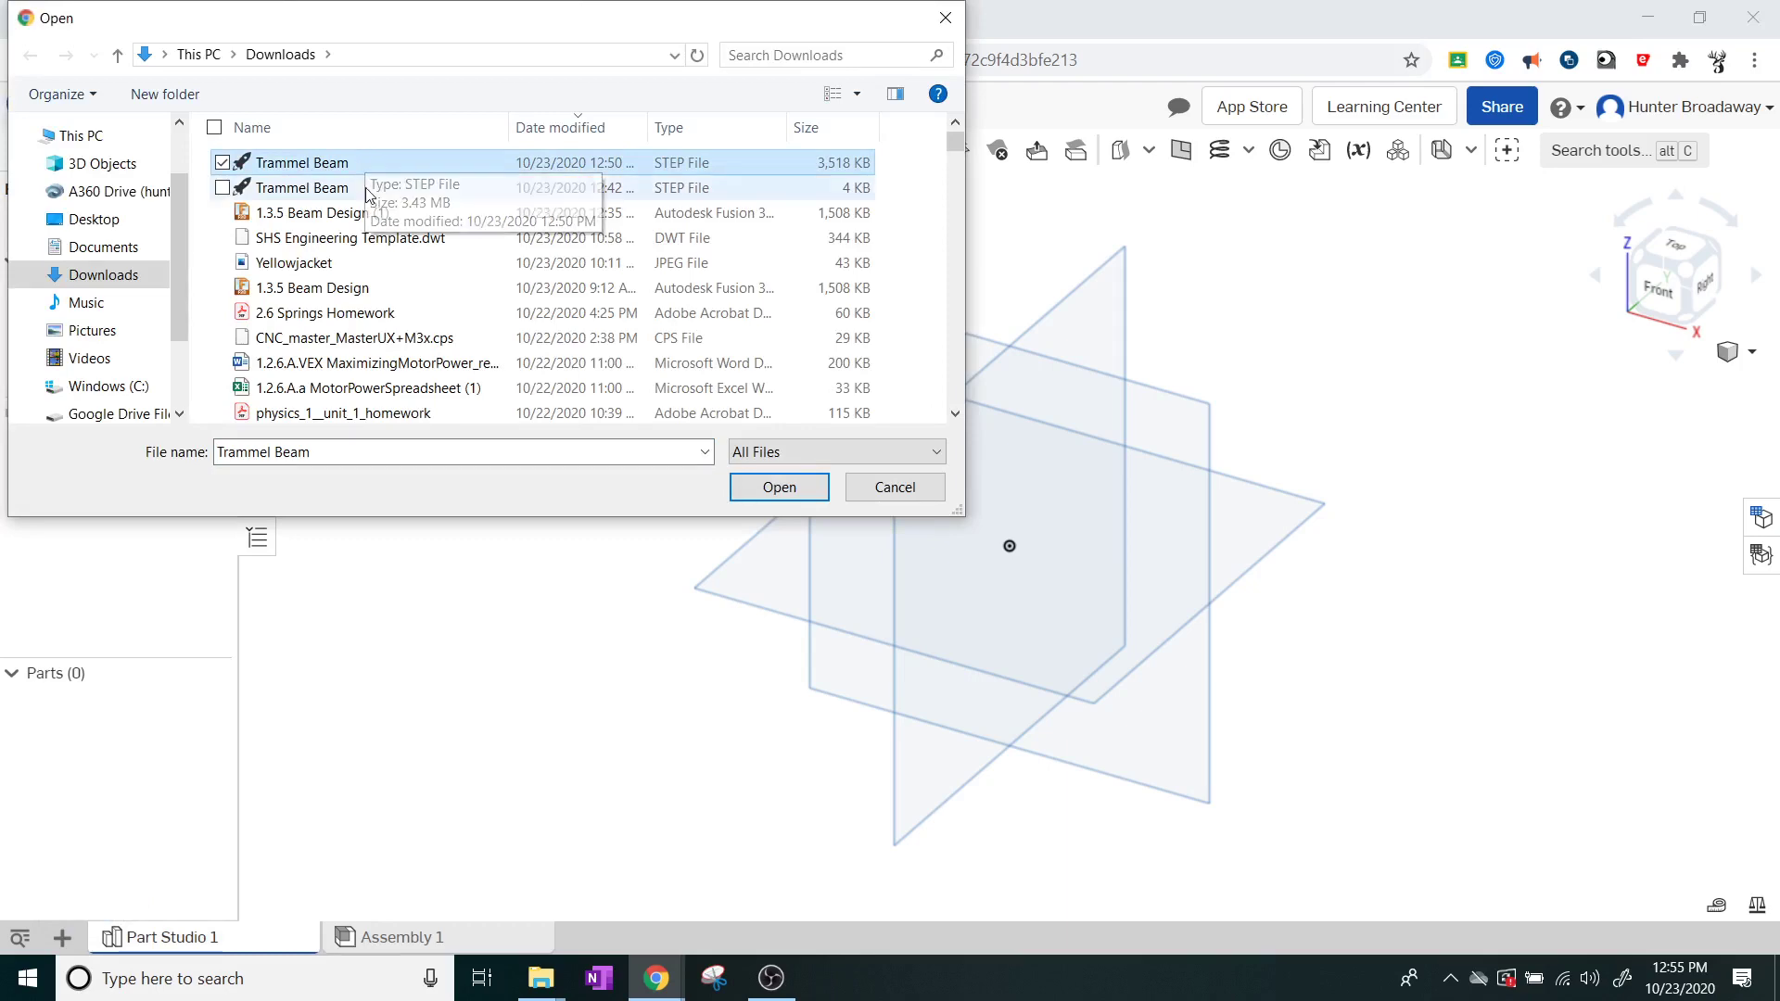
left_click(784, 493)
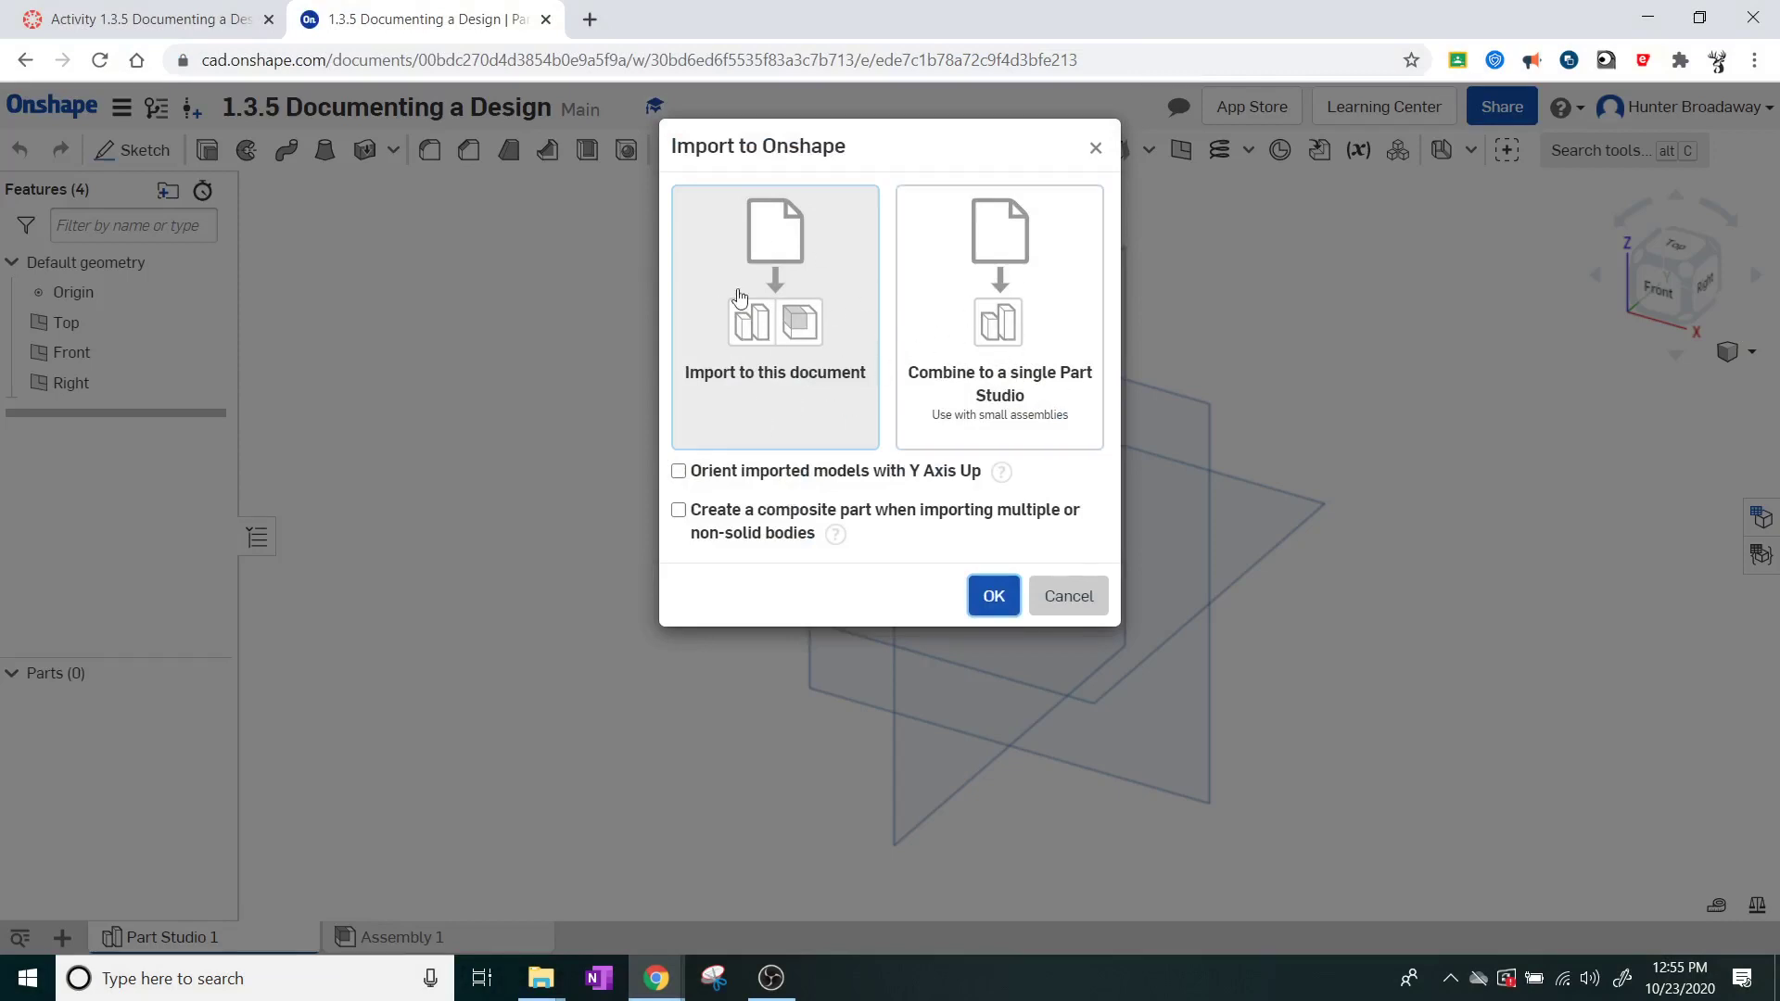
left_click(984, 593)
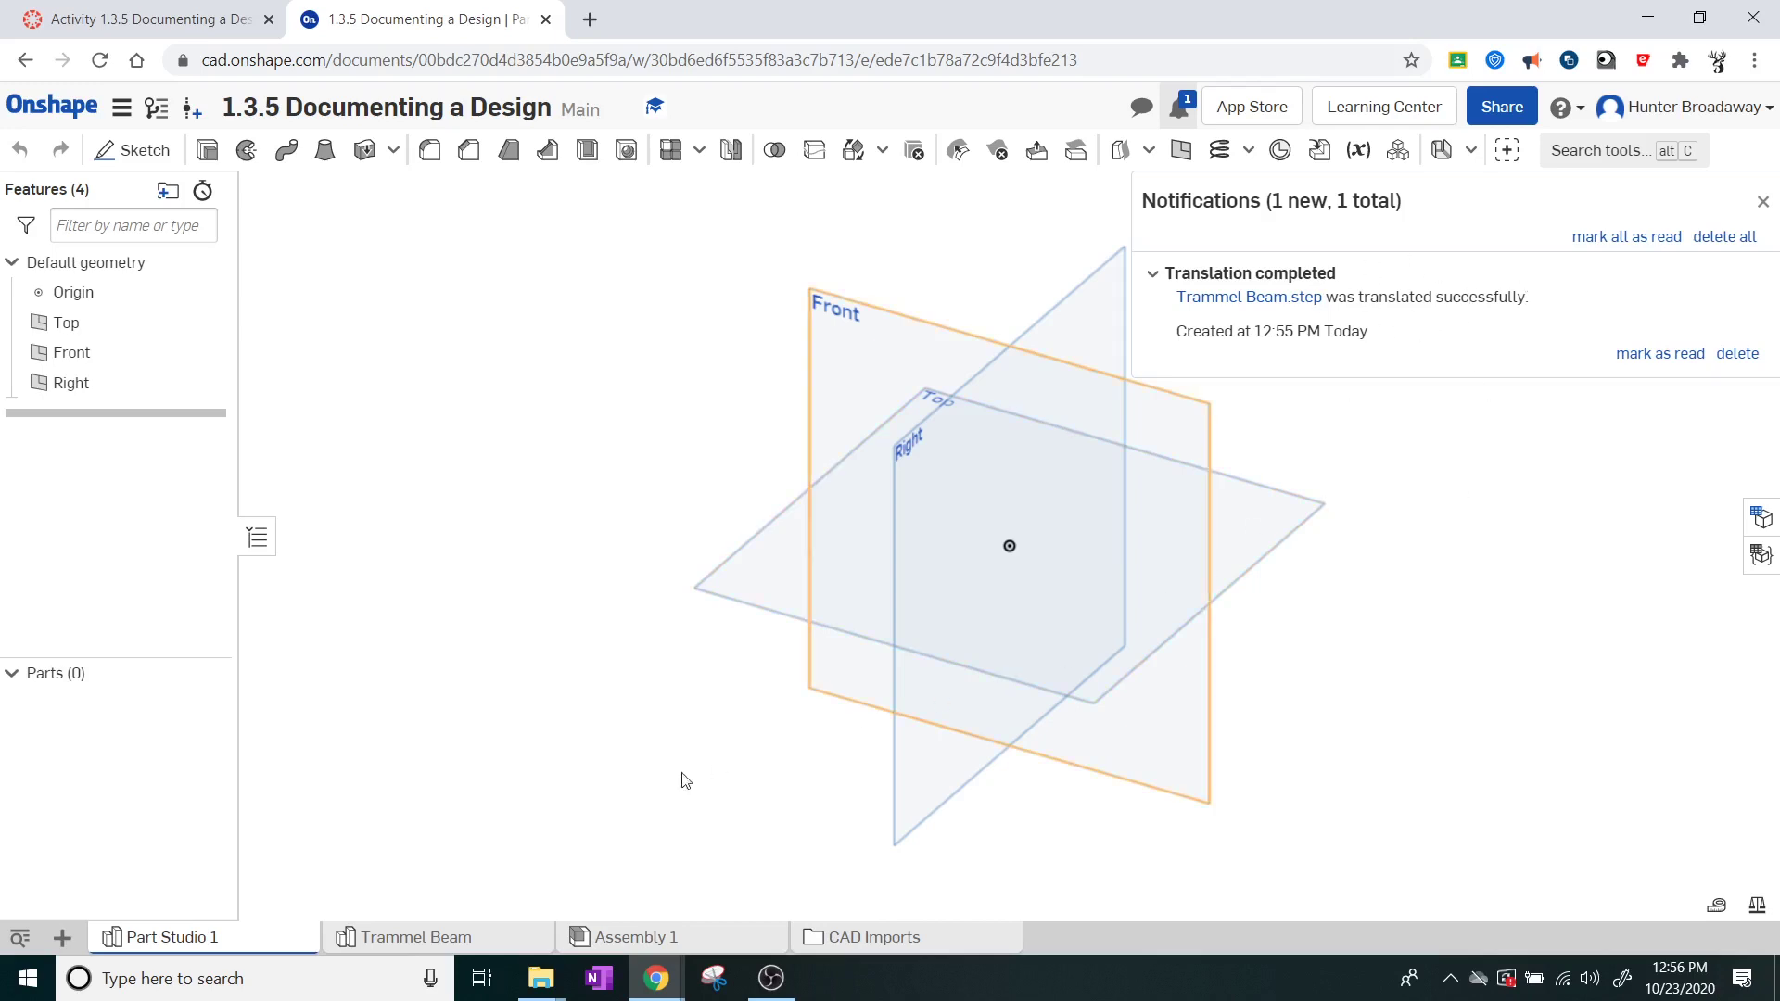
View the Trammel Beam part studio from Top and isometric, then return to Canvas.
mouse_move(452, 938)
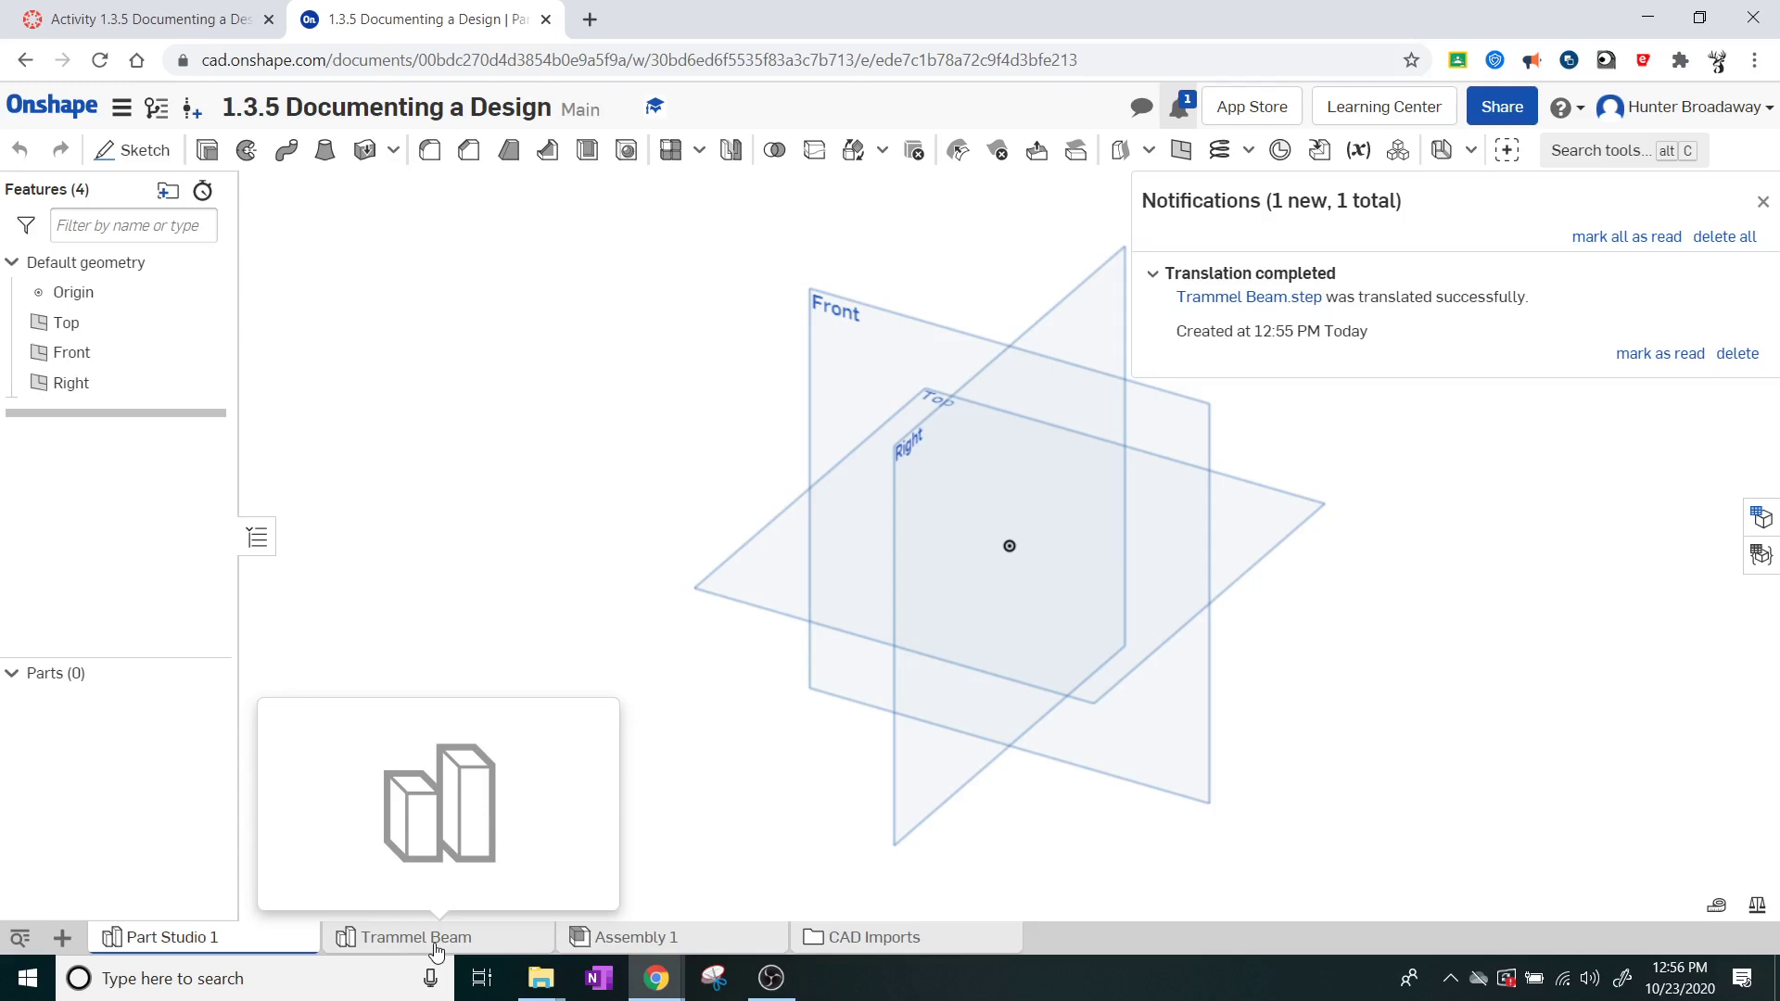
left_click(437, 951)
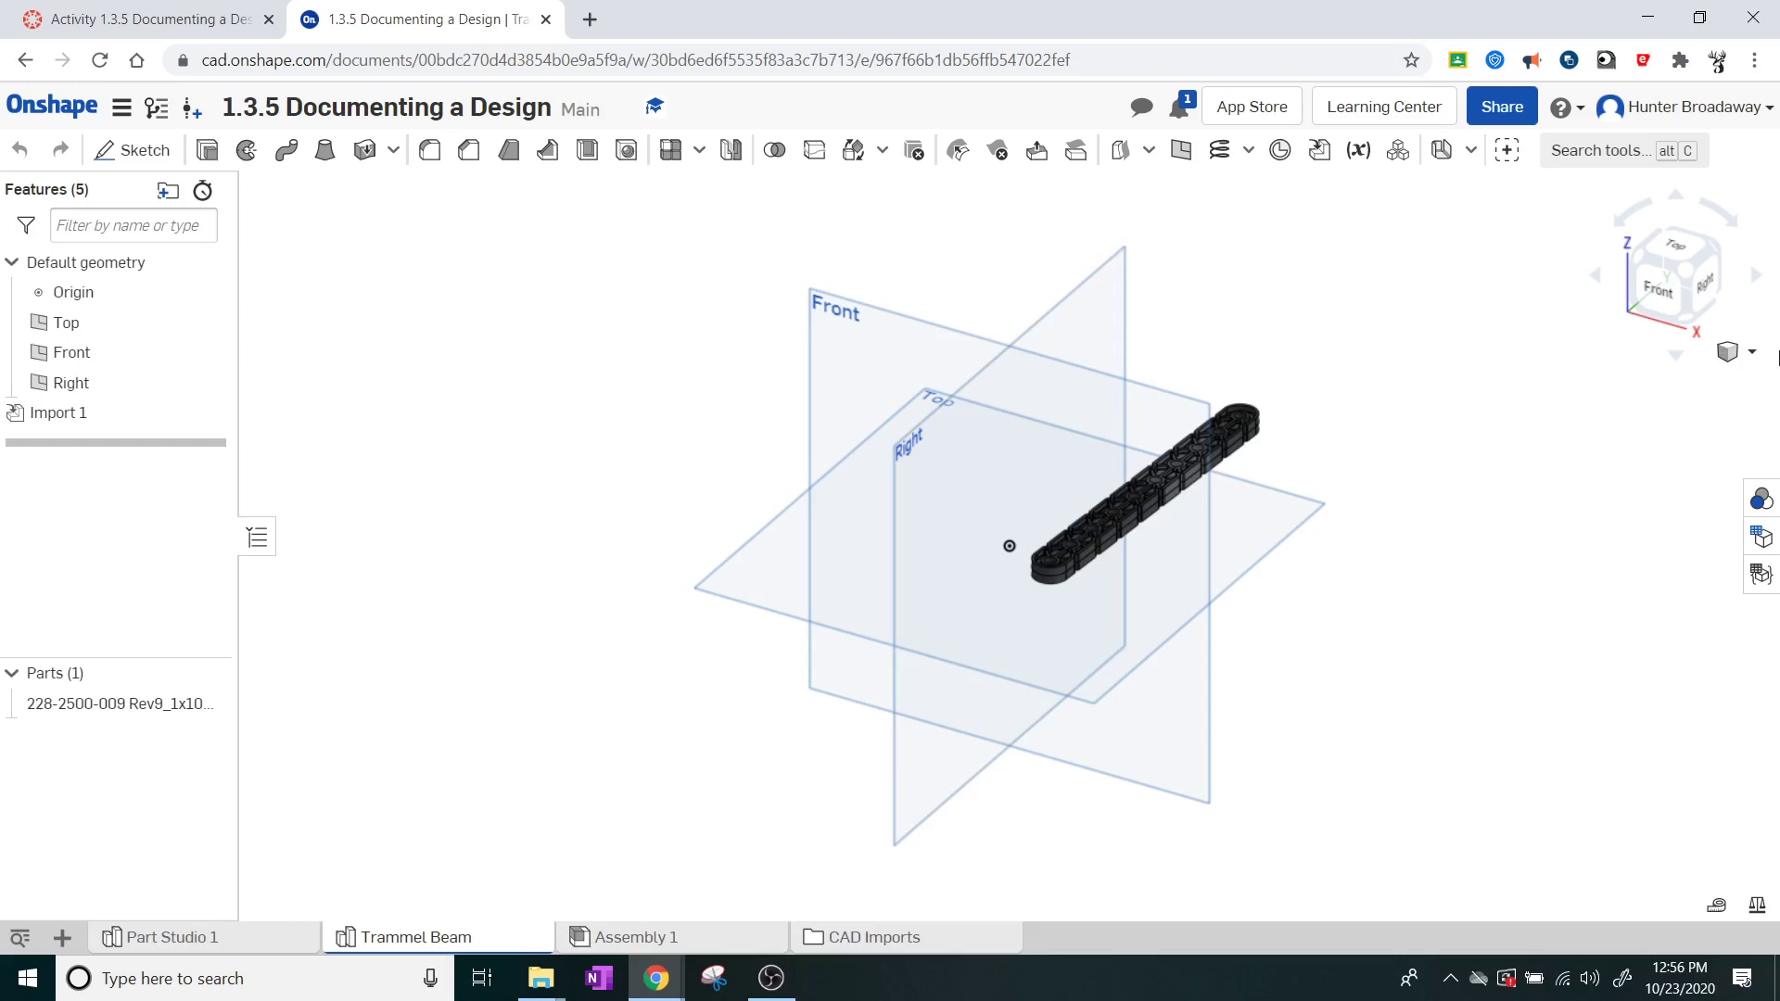
left_click(1685, 253)
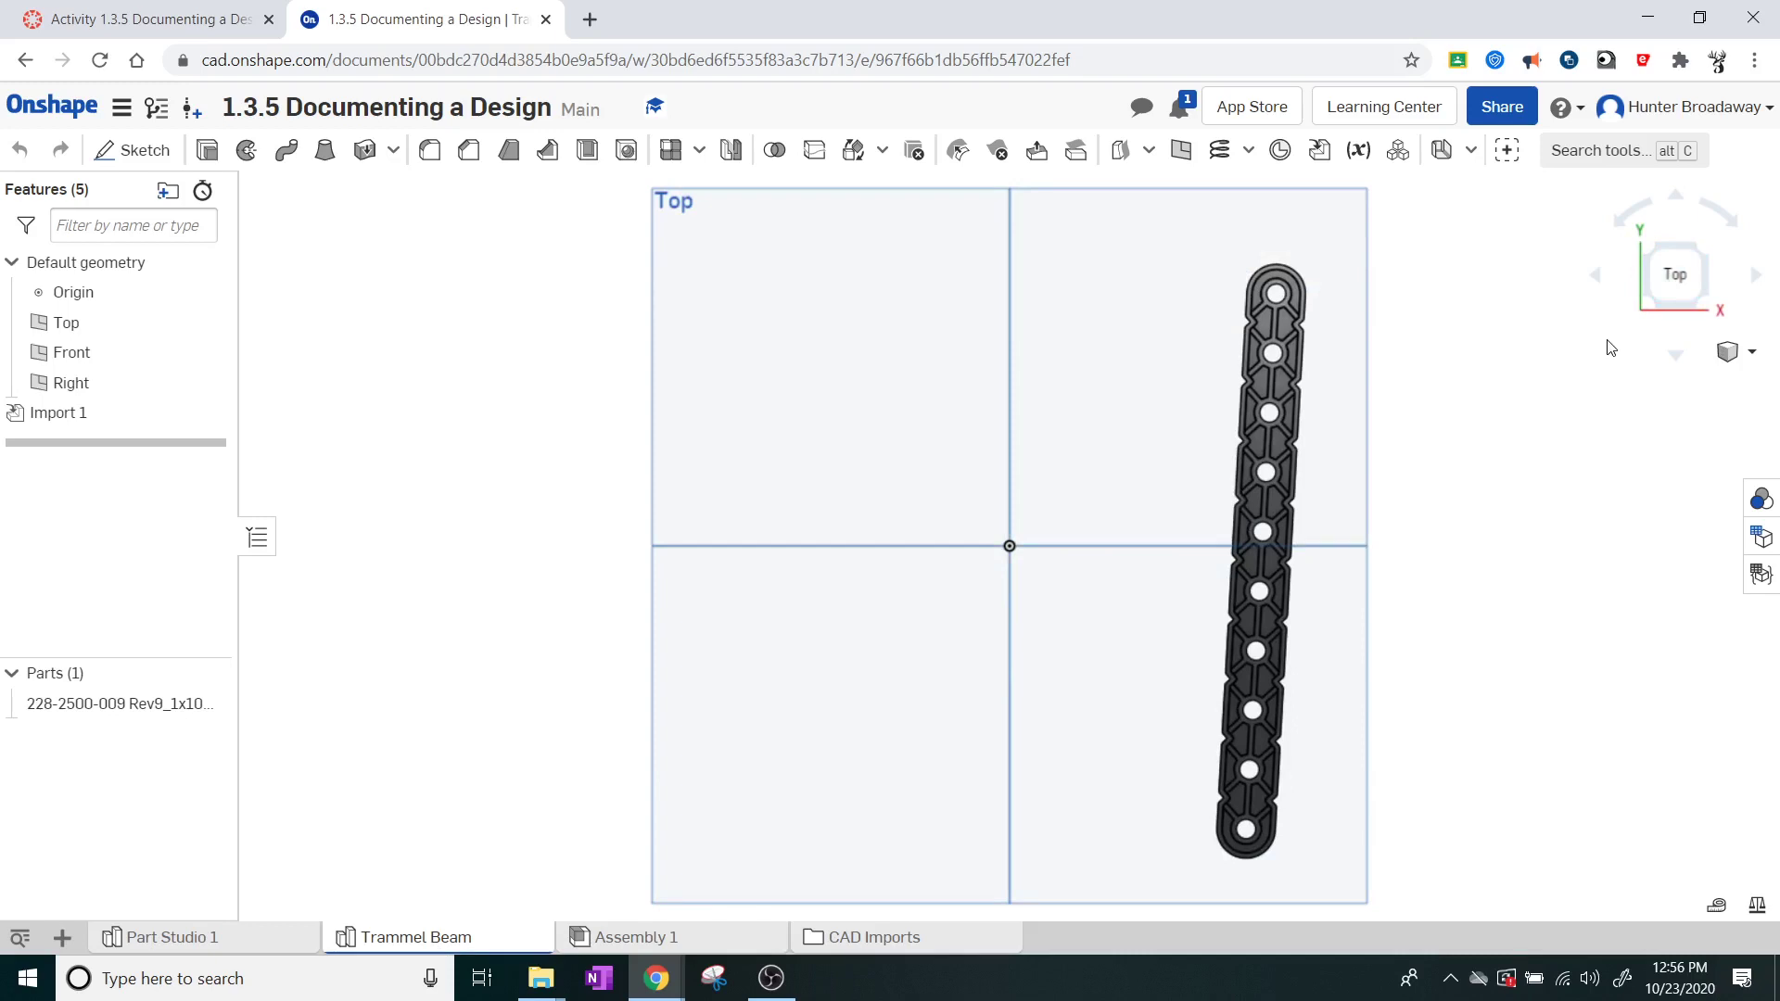
left_click(1646, 311)
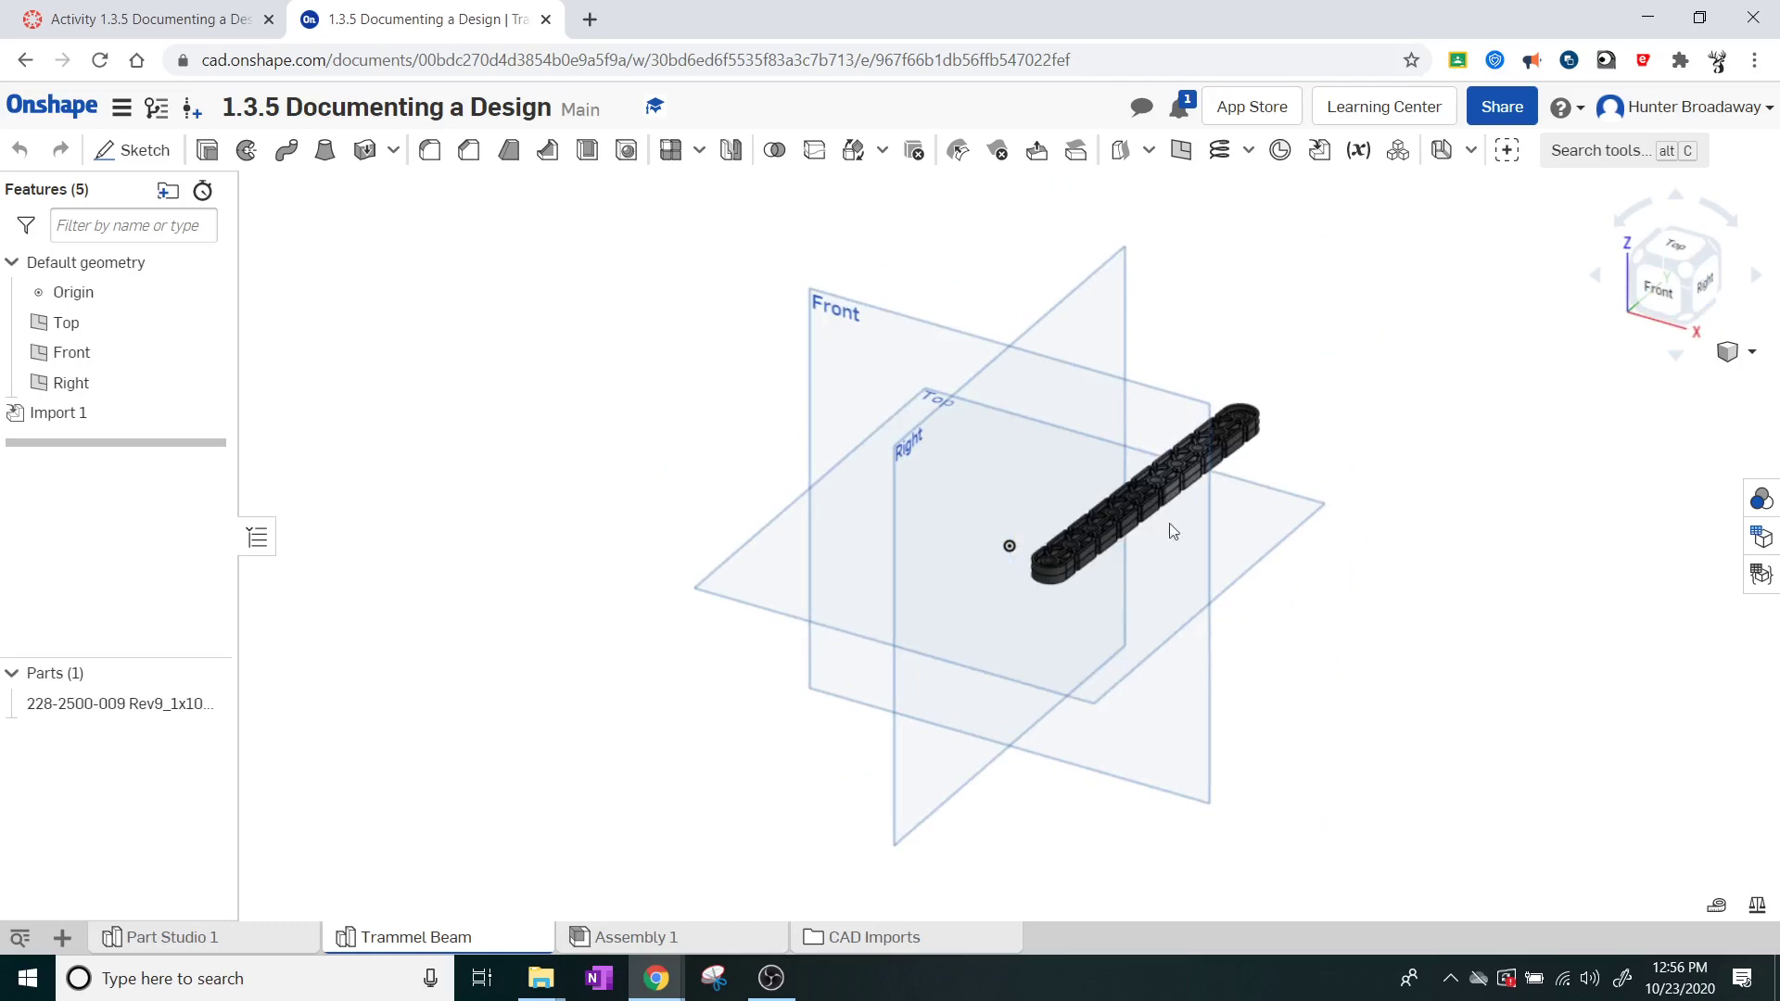
left_click(144, 19)
Read the title block instructions down to Investigate Detail Views, then return to Onshape.
scroll(1049, 621, "down", 5)
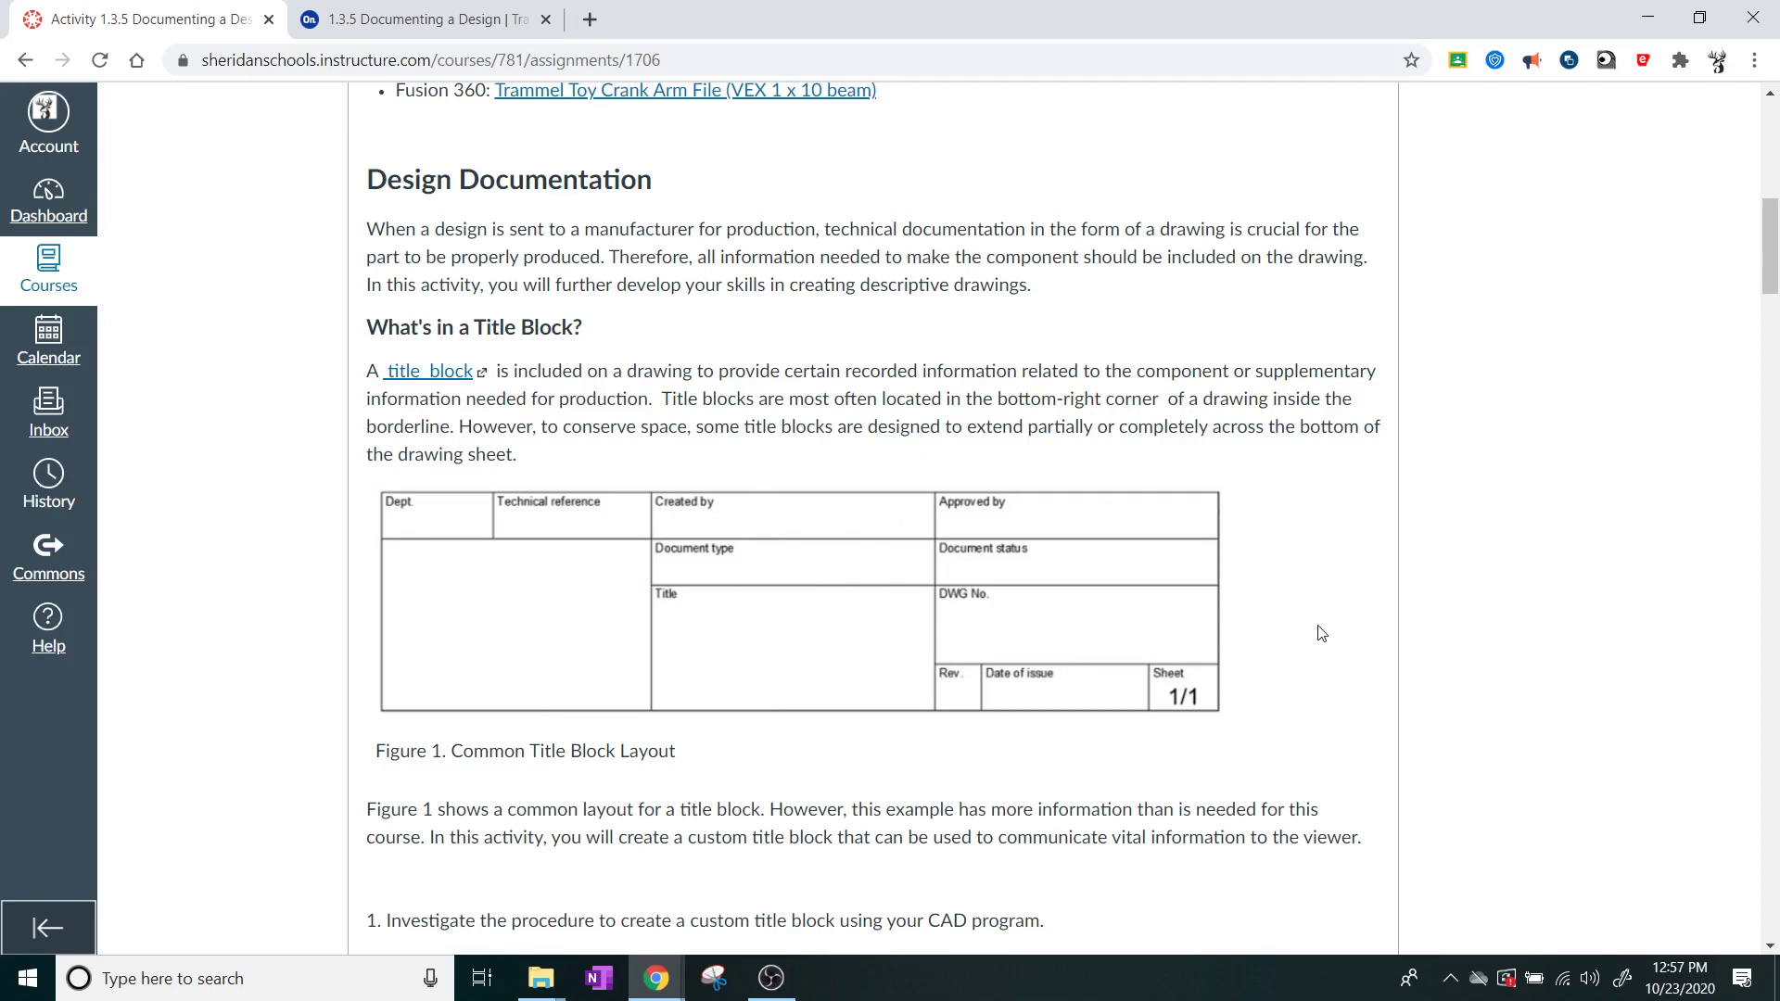
scroll(1075, 635, "down", 5)
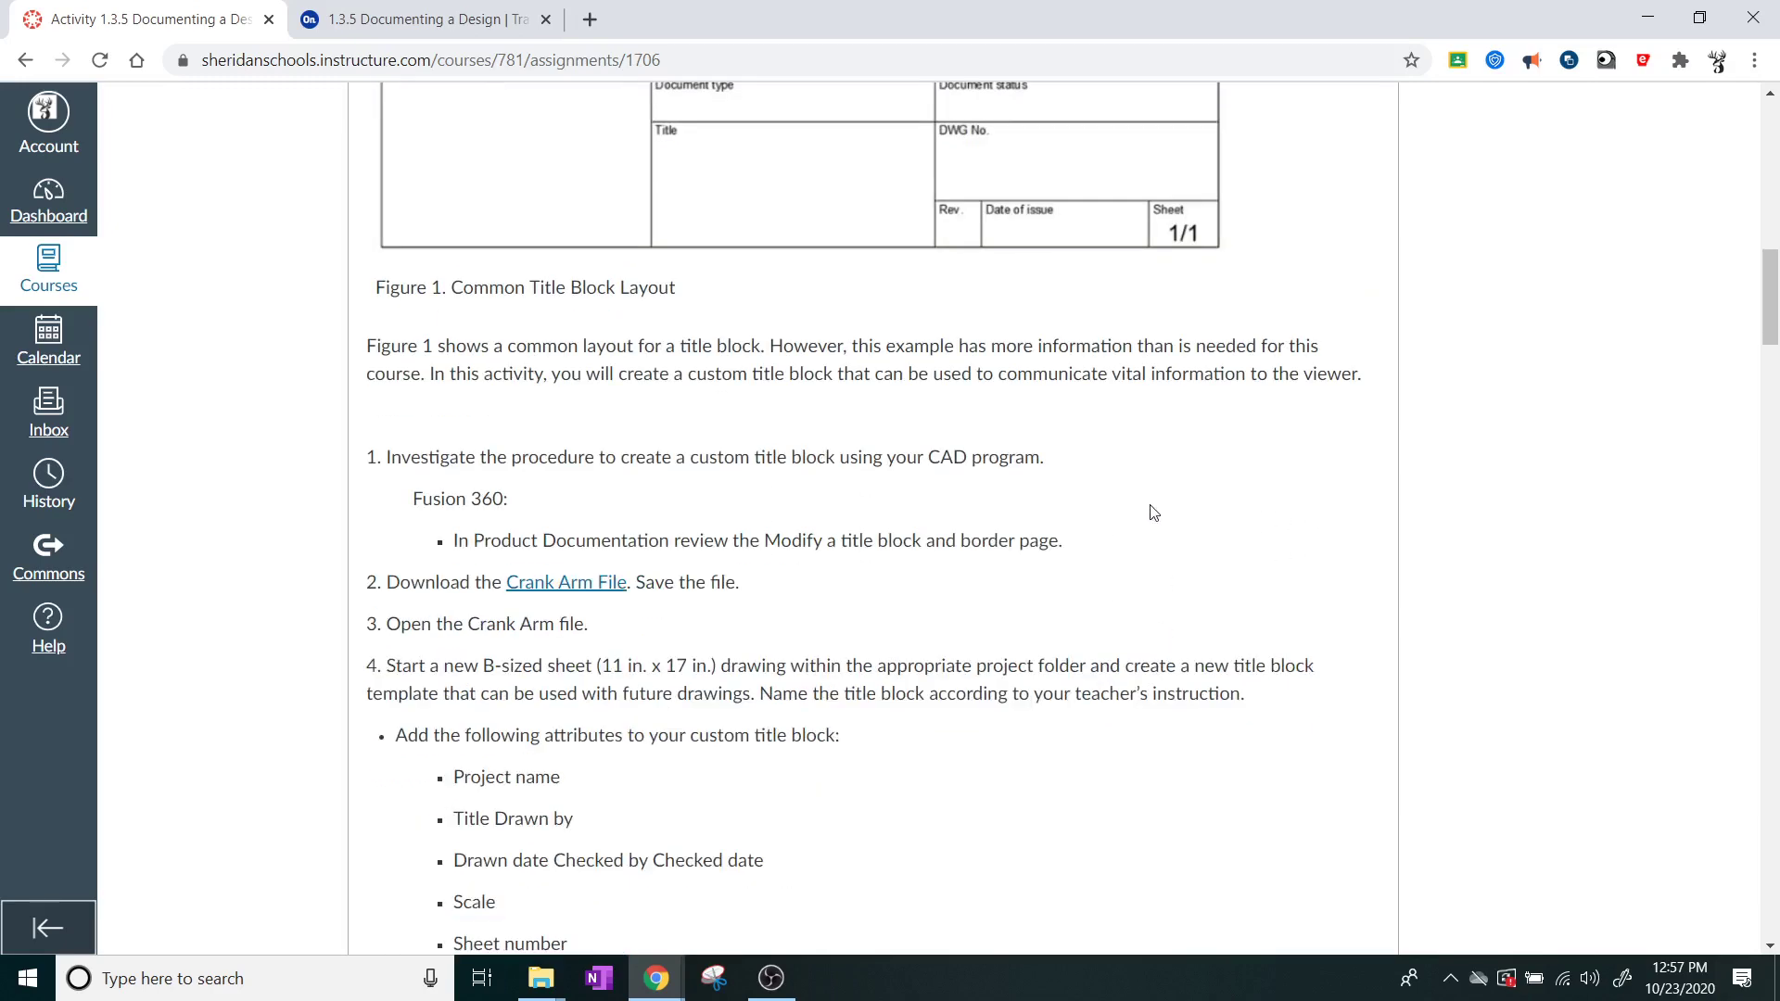
scroll(1153, 513, "down", 4)
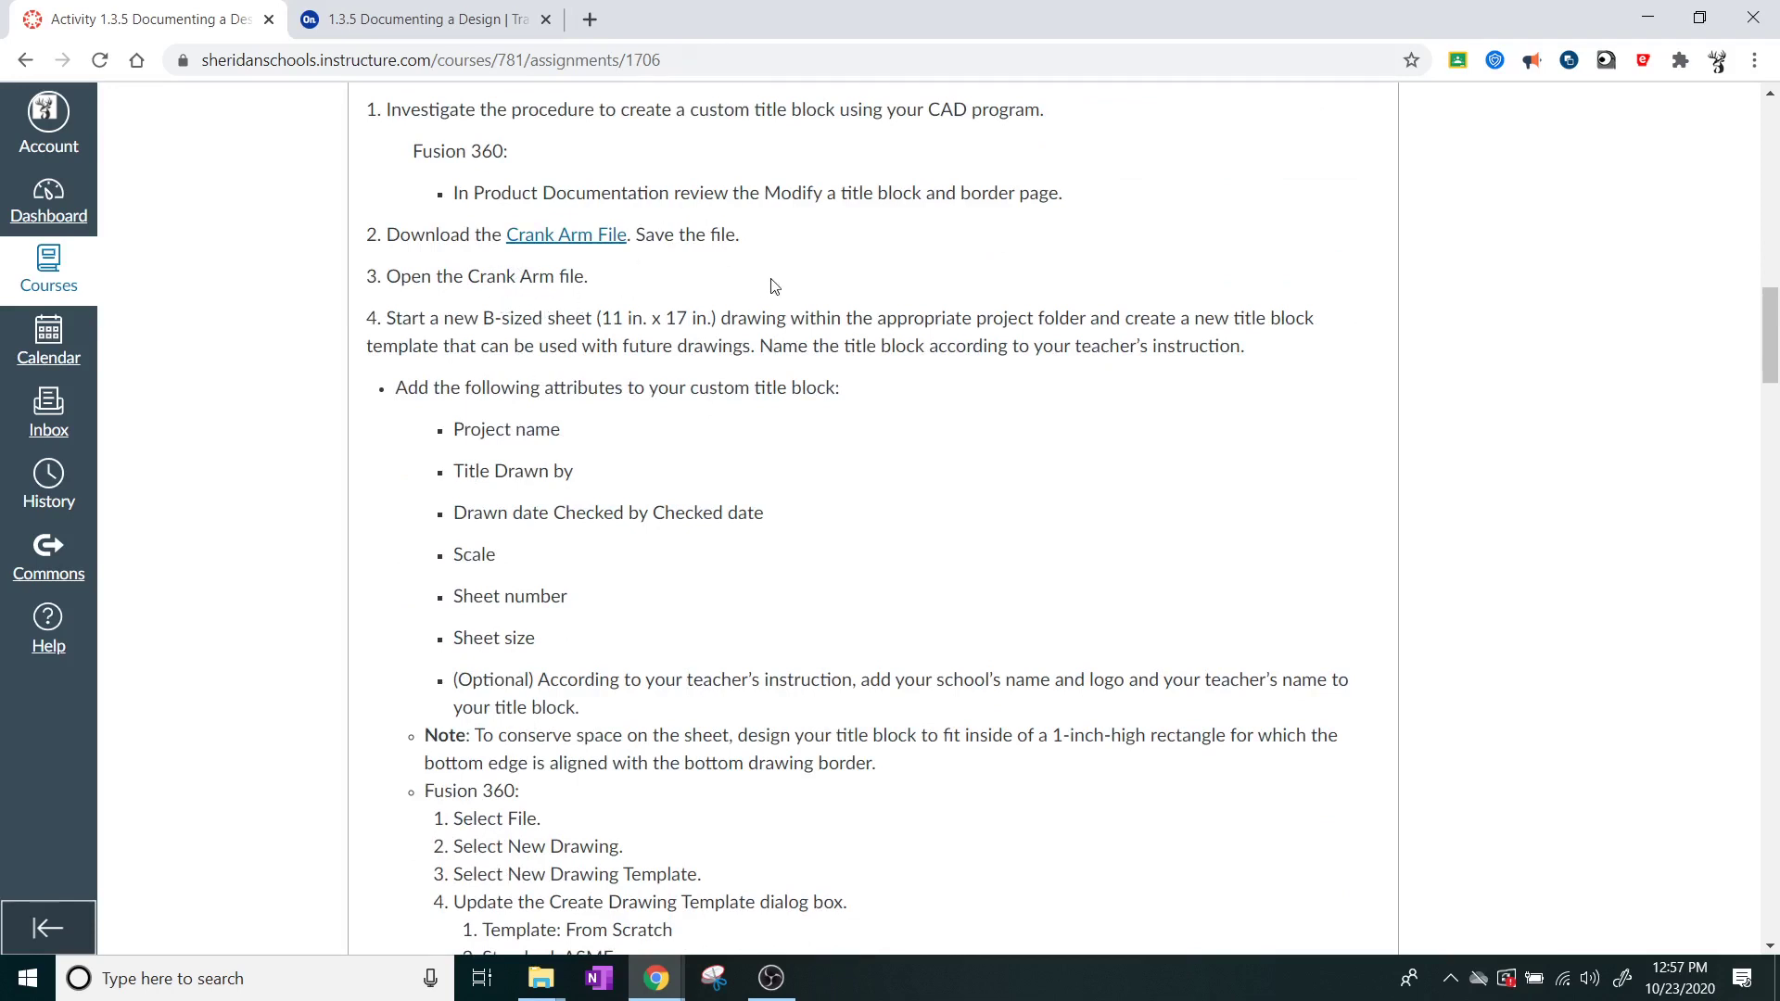
scroll(878, 350, "down", 3)
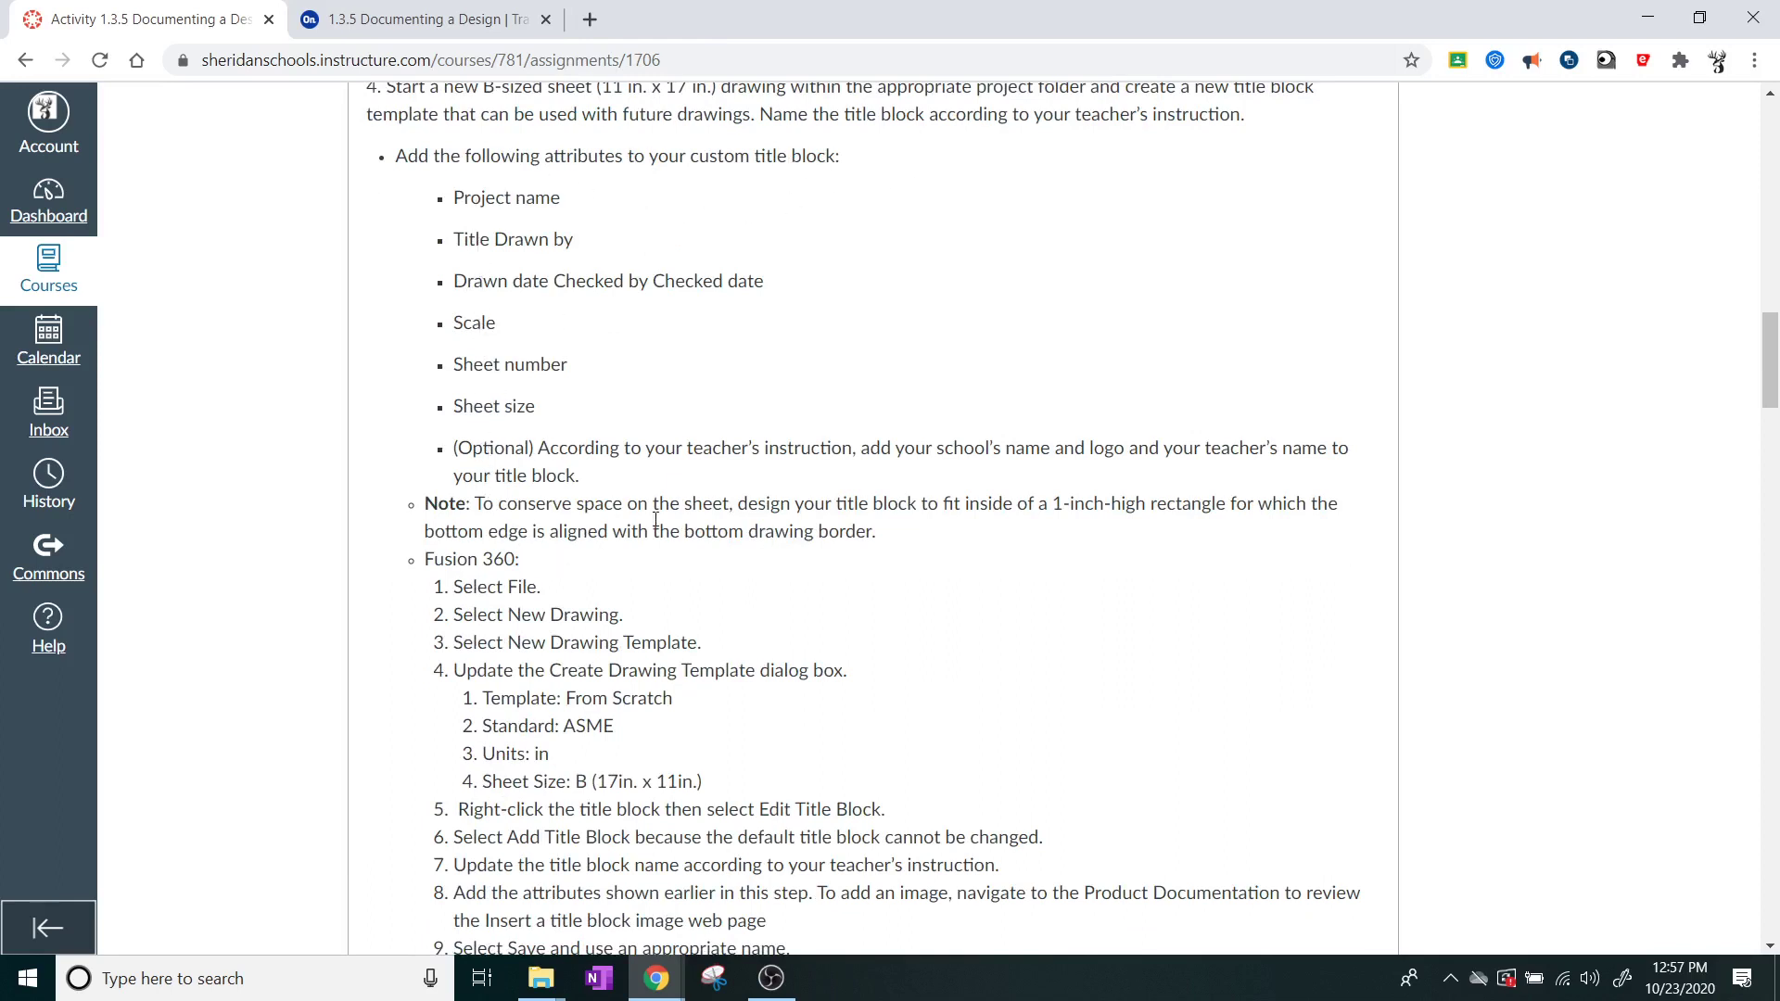
scroll(1075, 405, "down", 3)
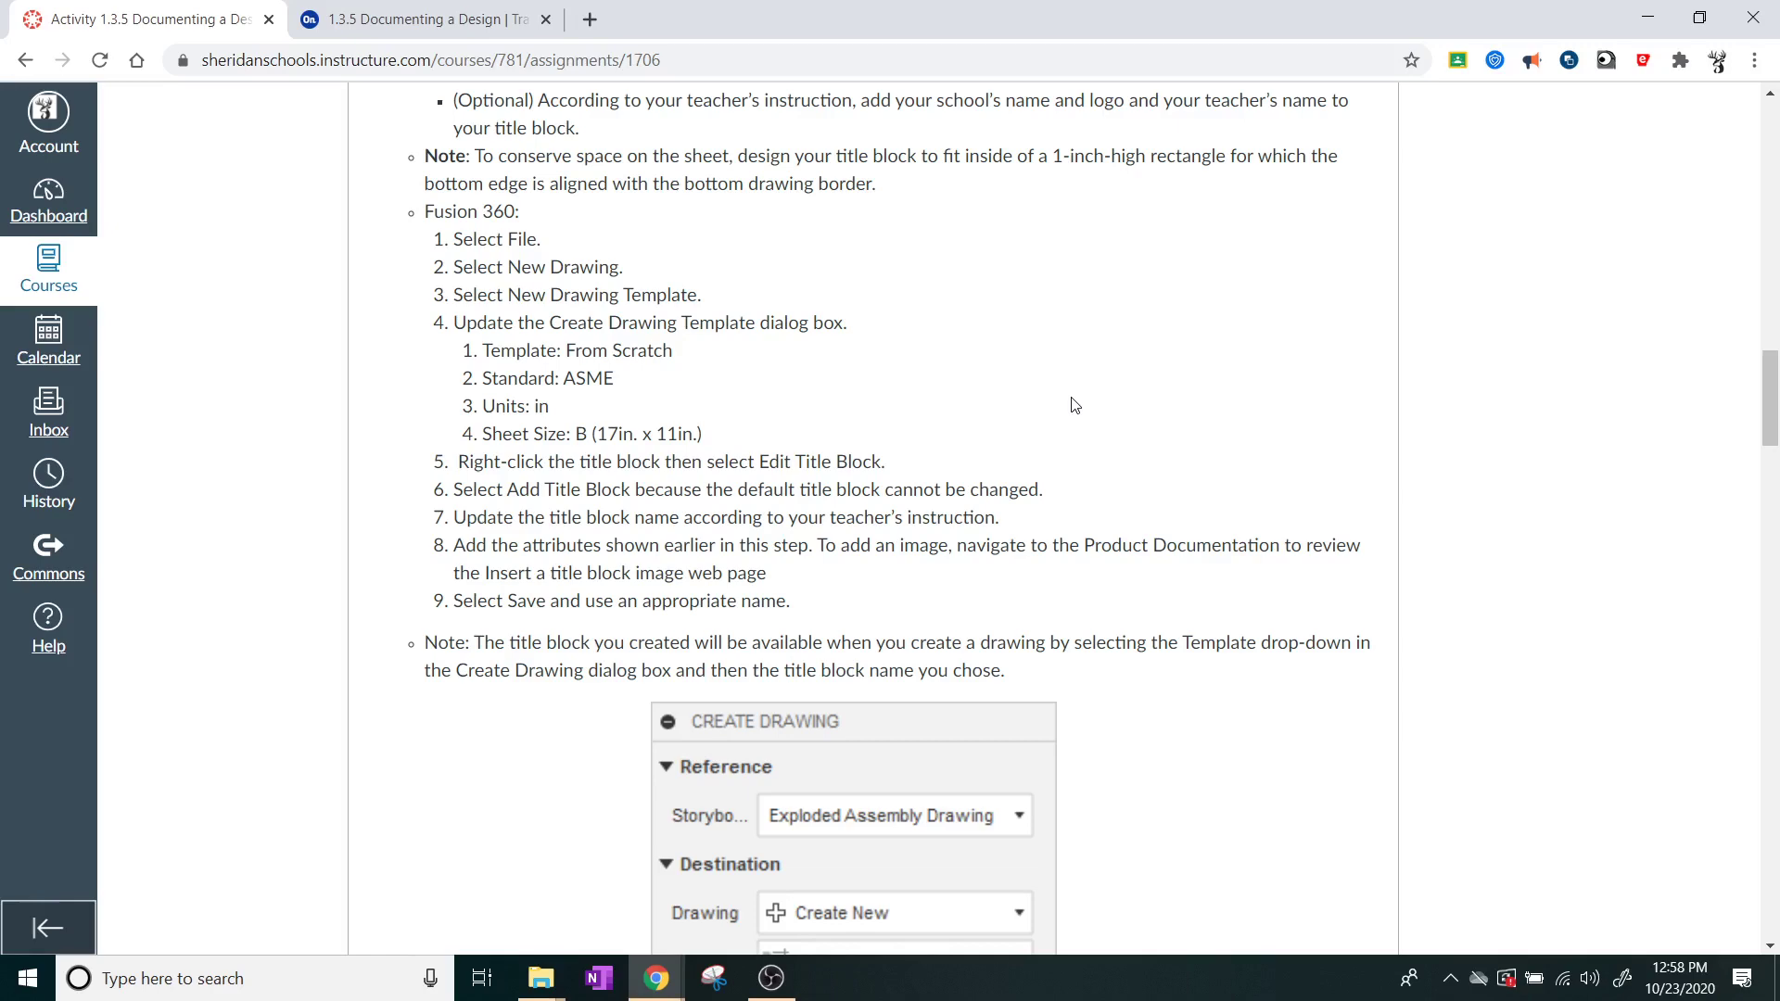
scroll(1165, 333, "down", 8)
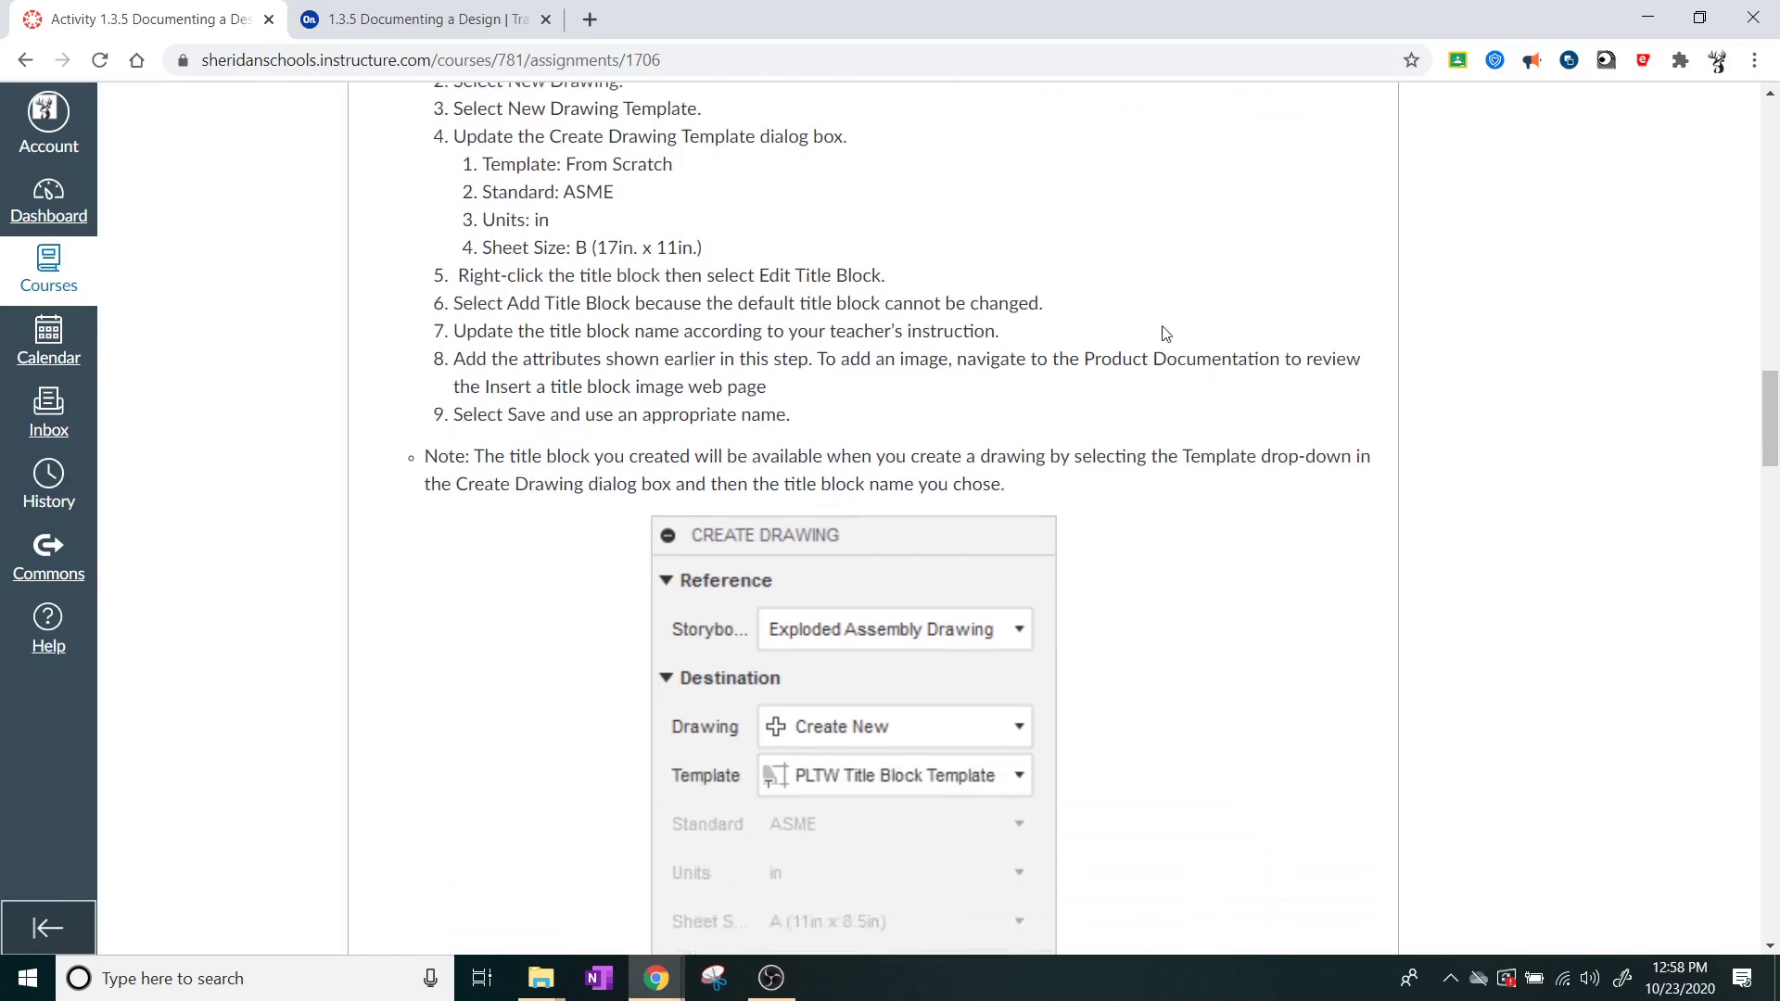
scroll(1213, 300, "down", 5)
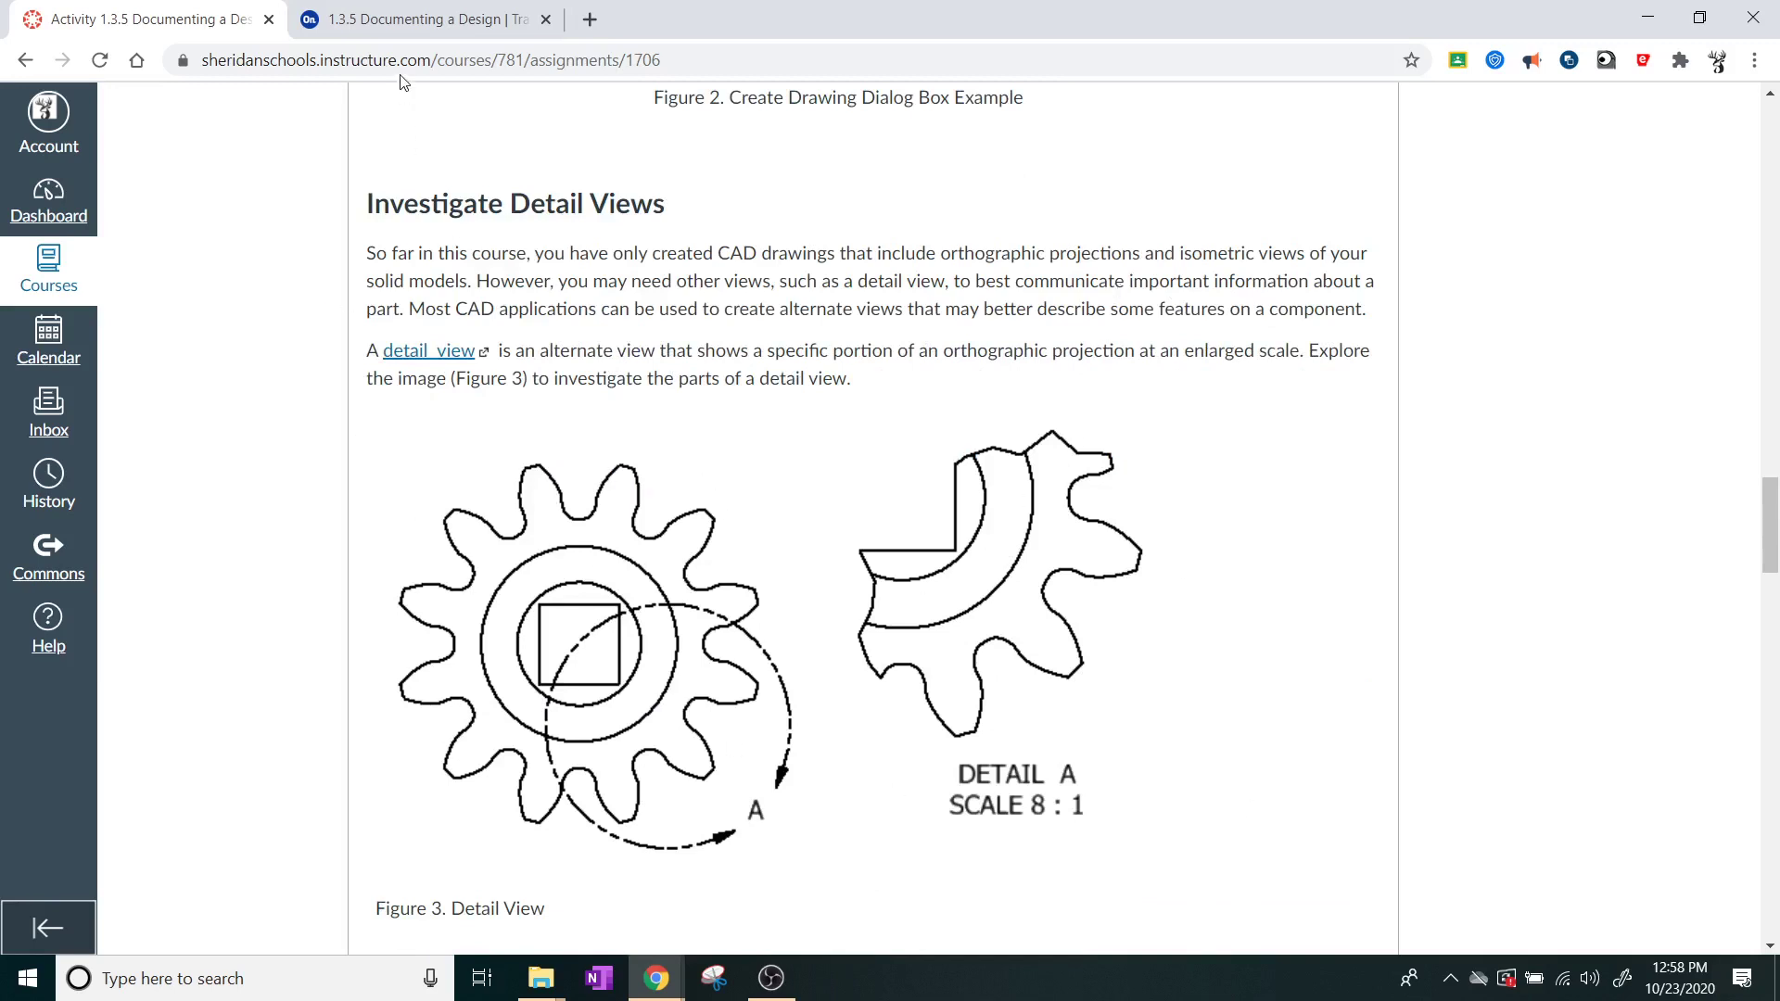
left_click(403, 23)
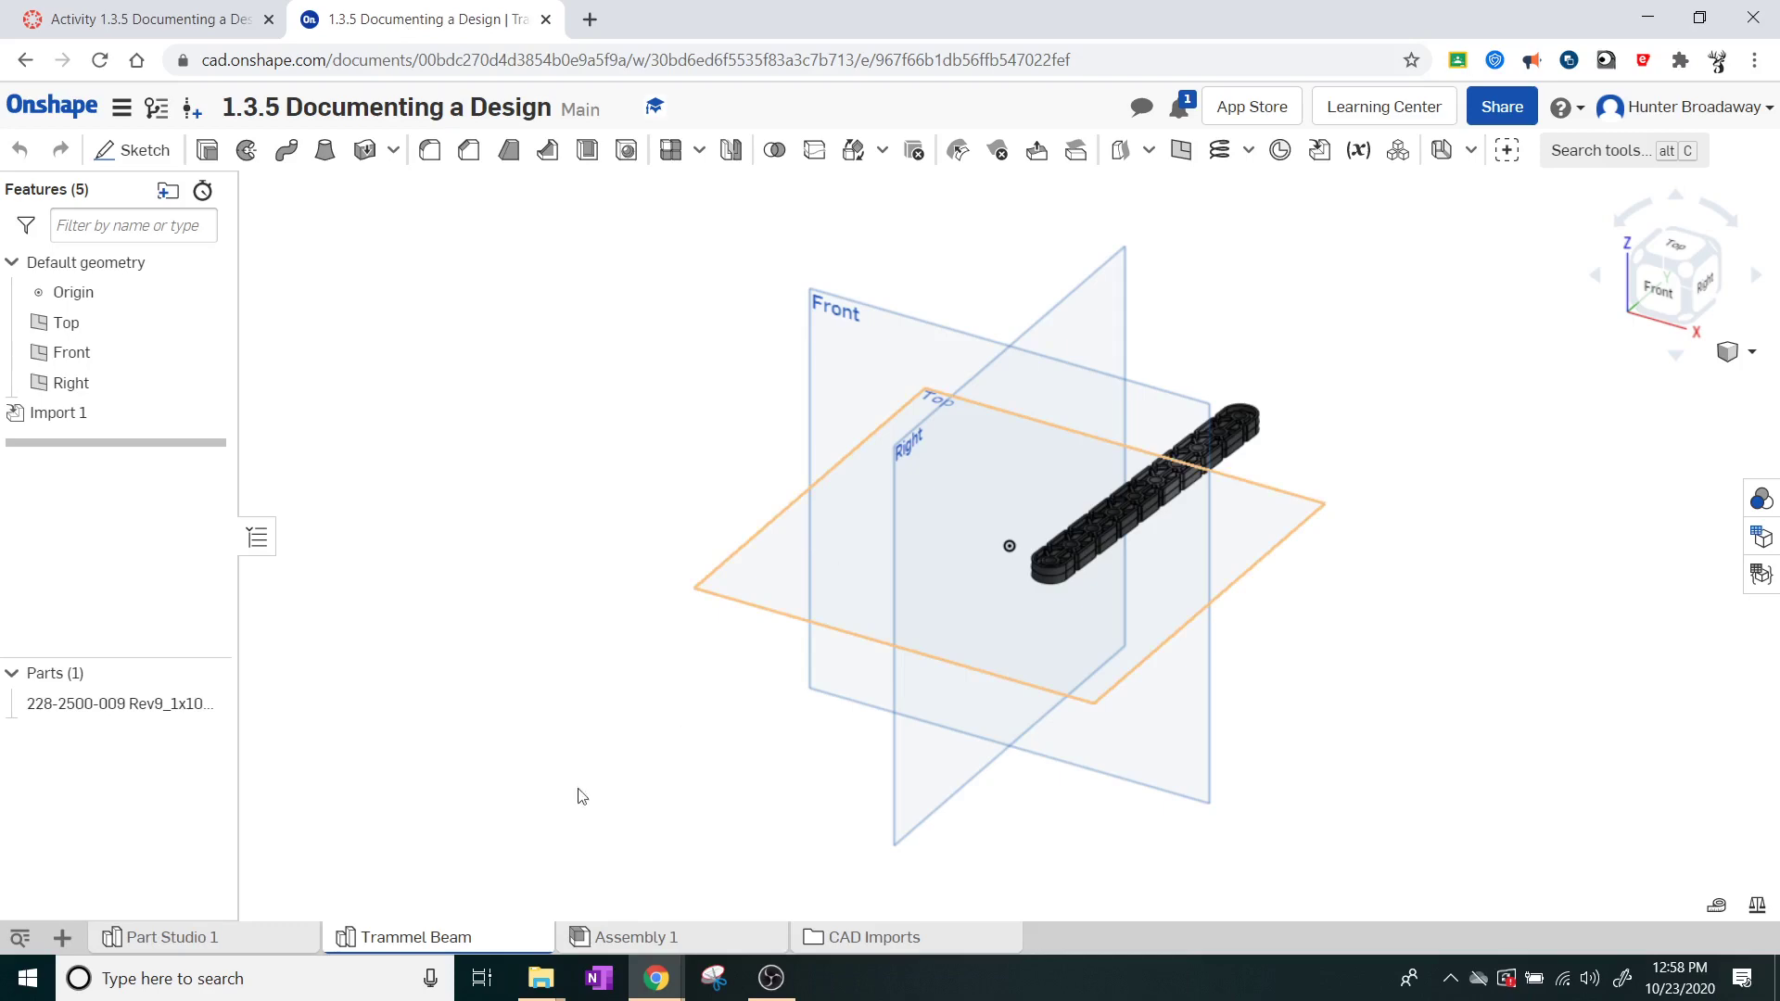
Create Drawing 1 from the ANSI_A_INCH template with no views.
left_click(63, 938)
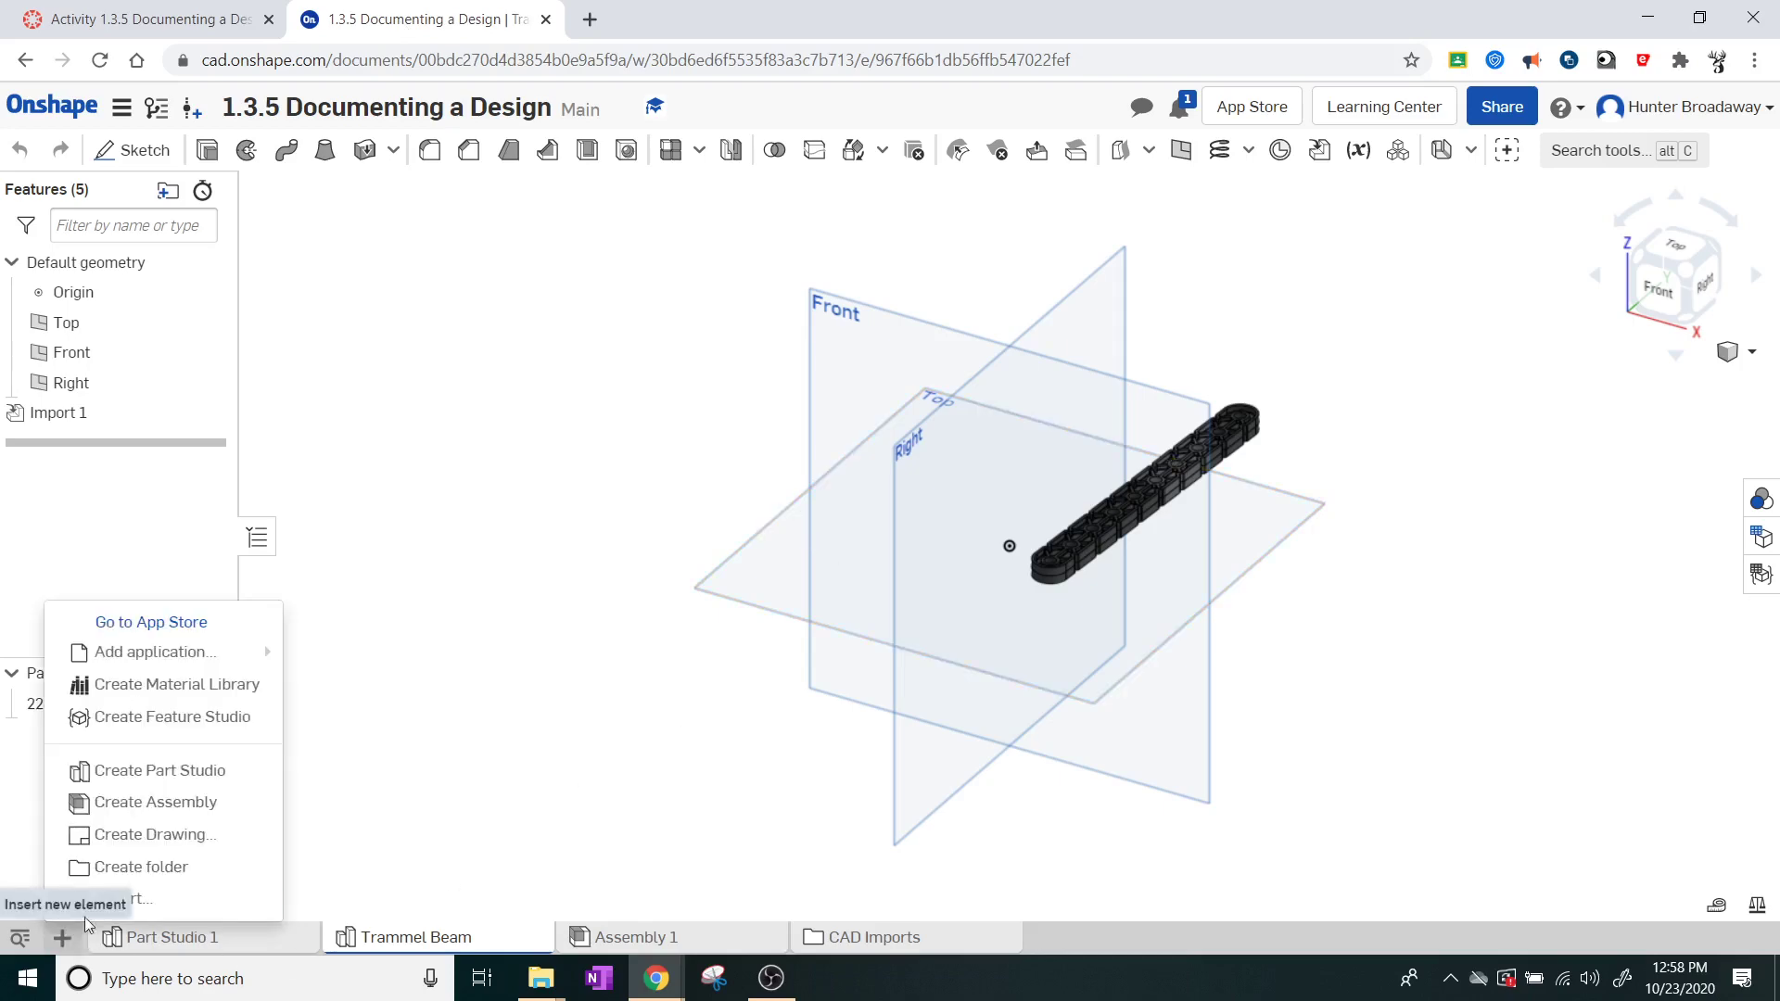
left_click(164, 835)
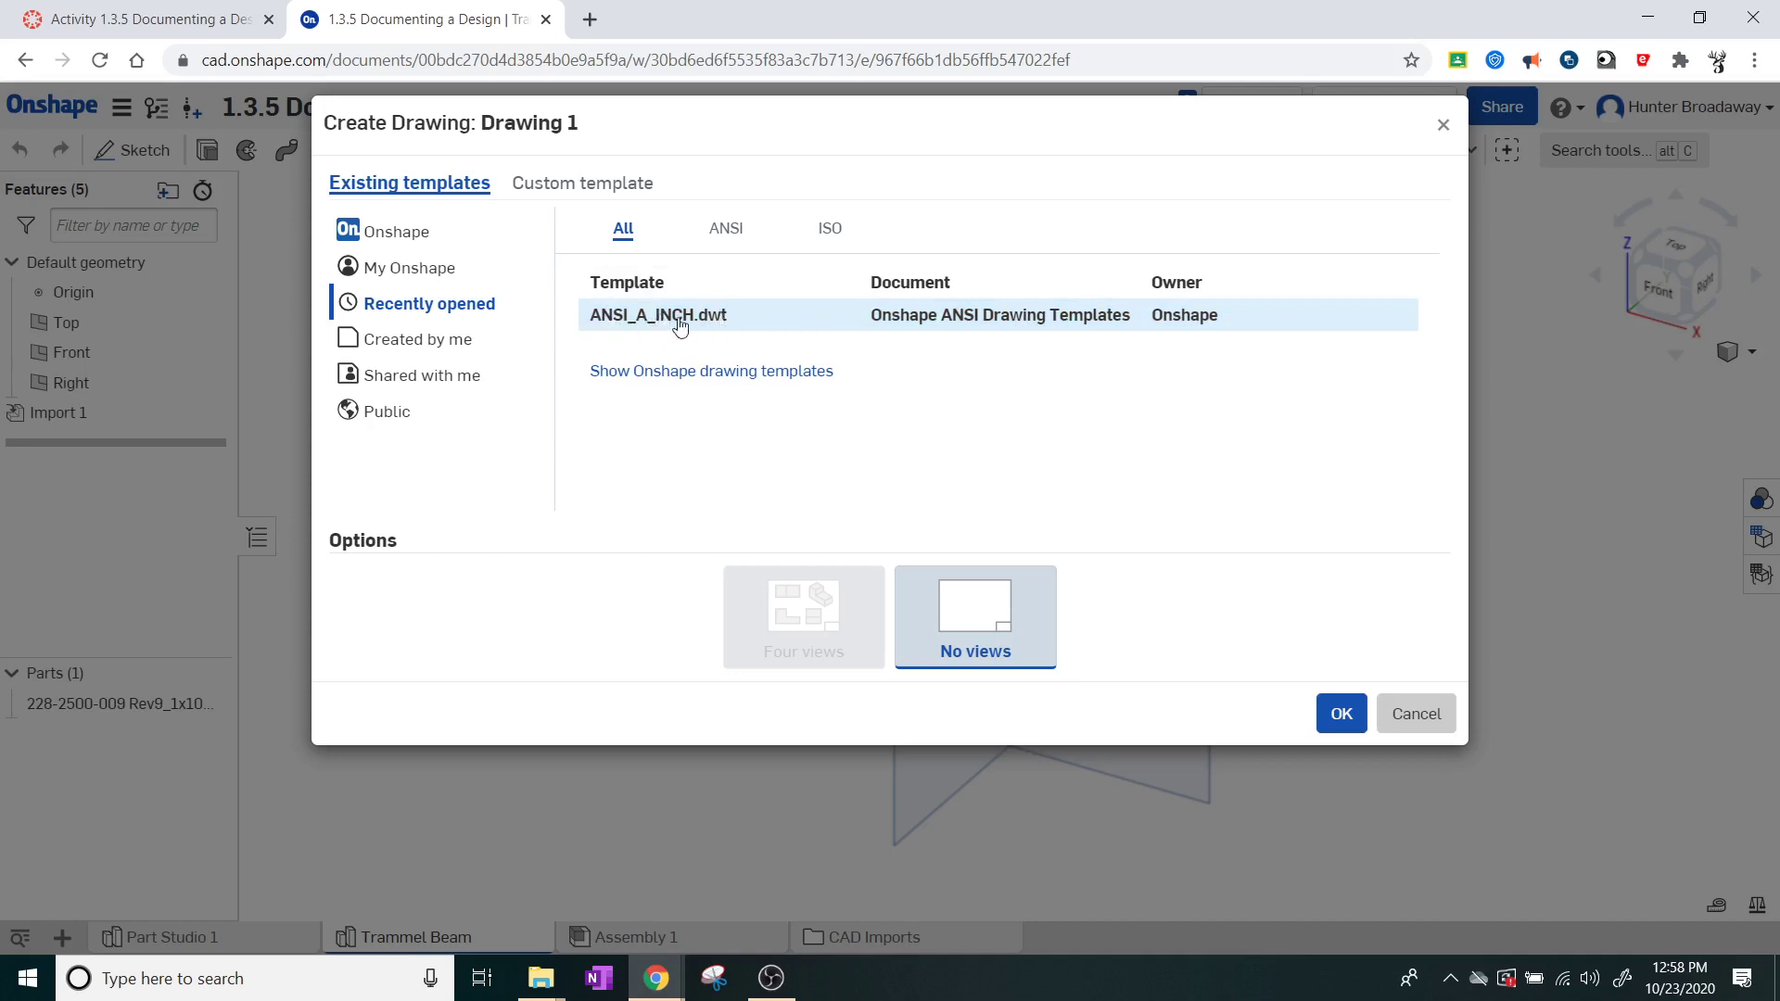
left_click(1341, 716)
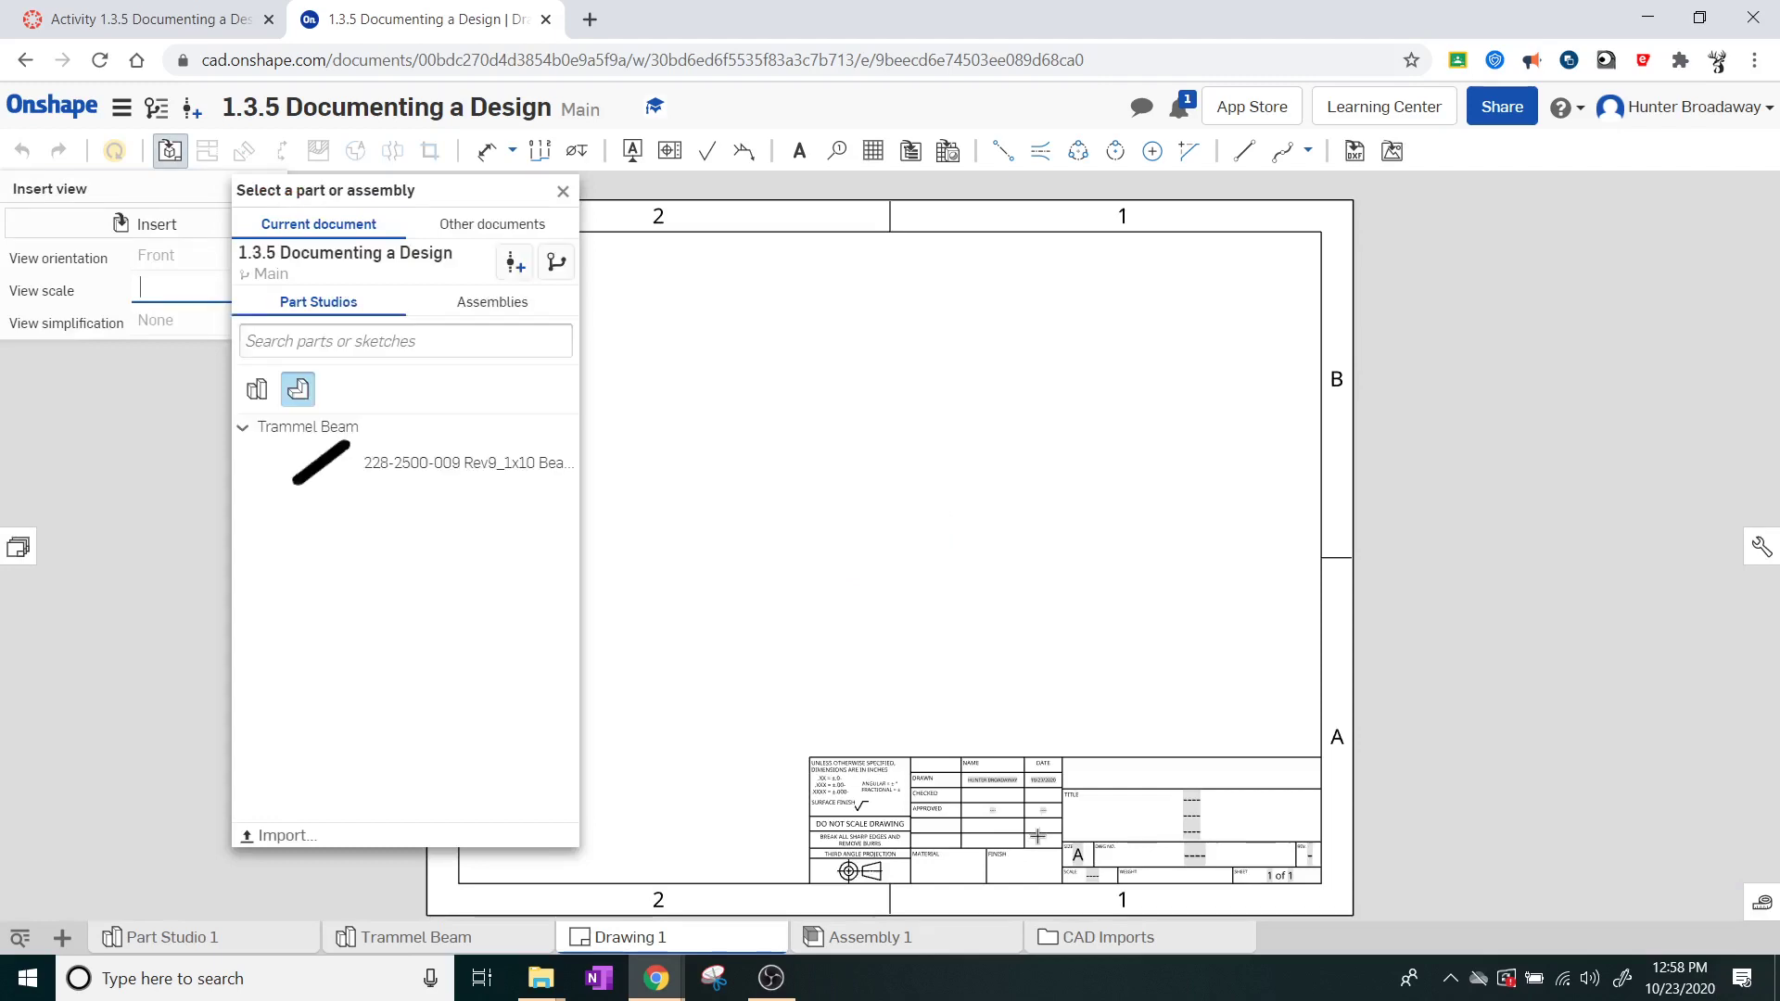
Fit the sheet and place a 3:1 Trammel Beam front view plus an isometric projection.
scroll(983, 913, "up", 5)
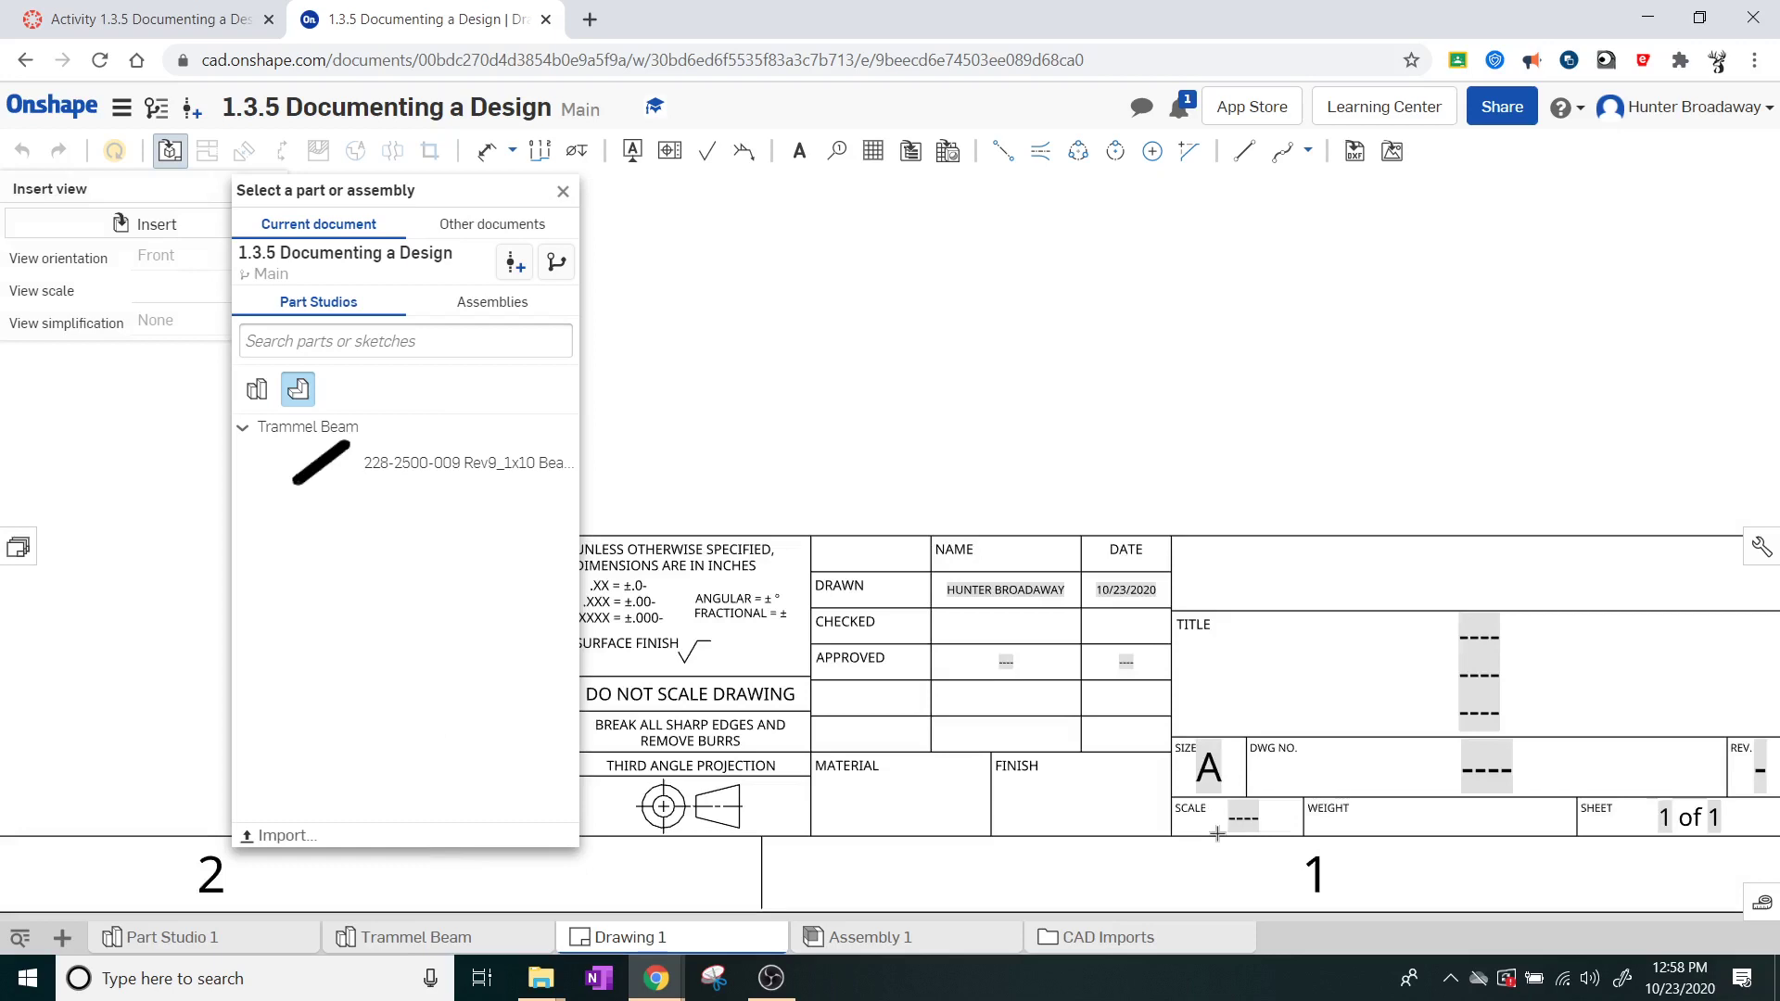
key("f")
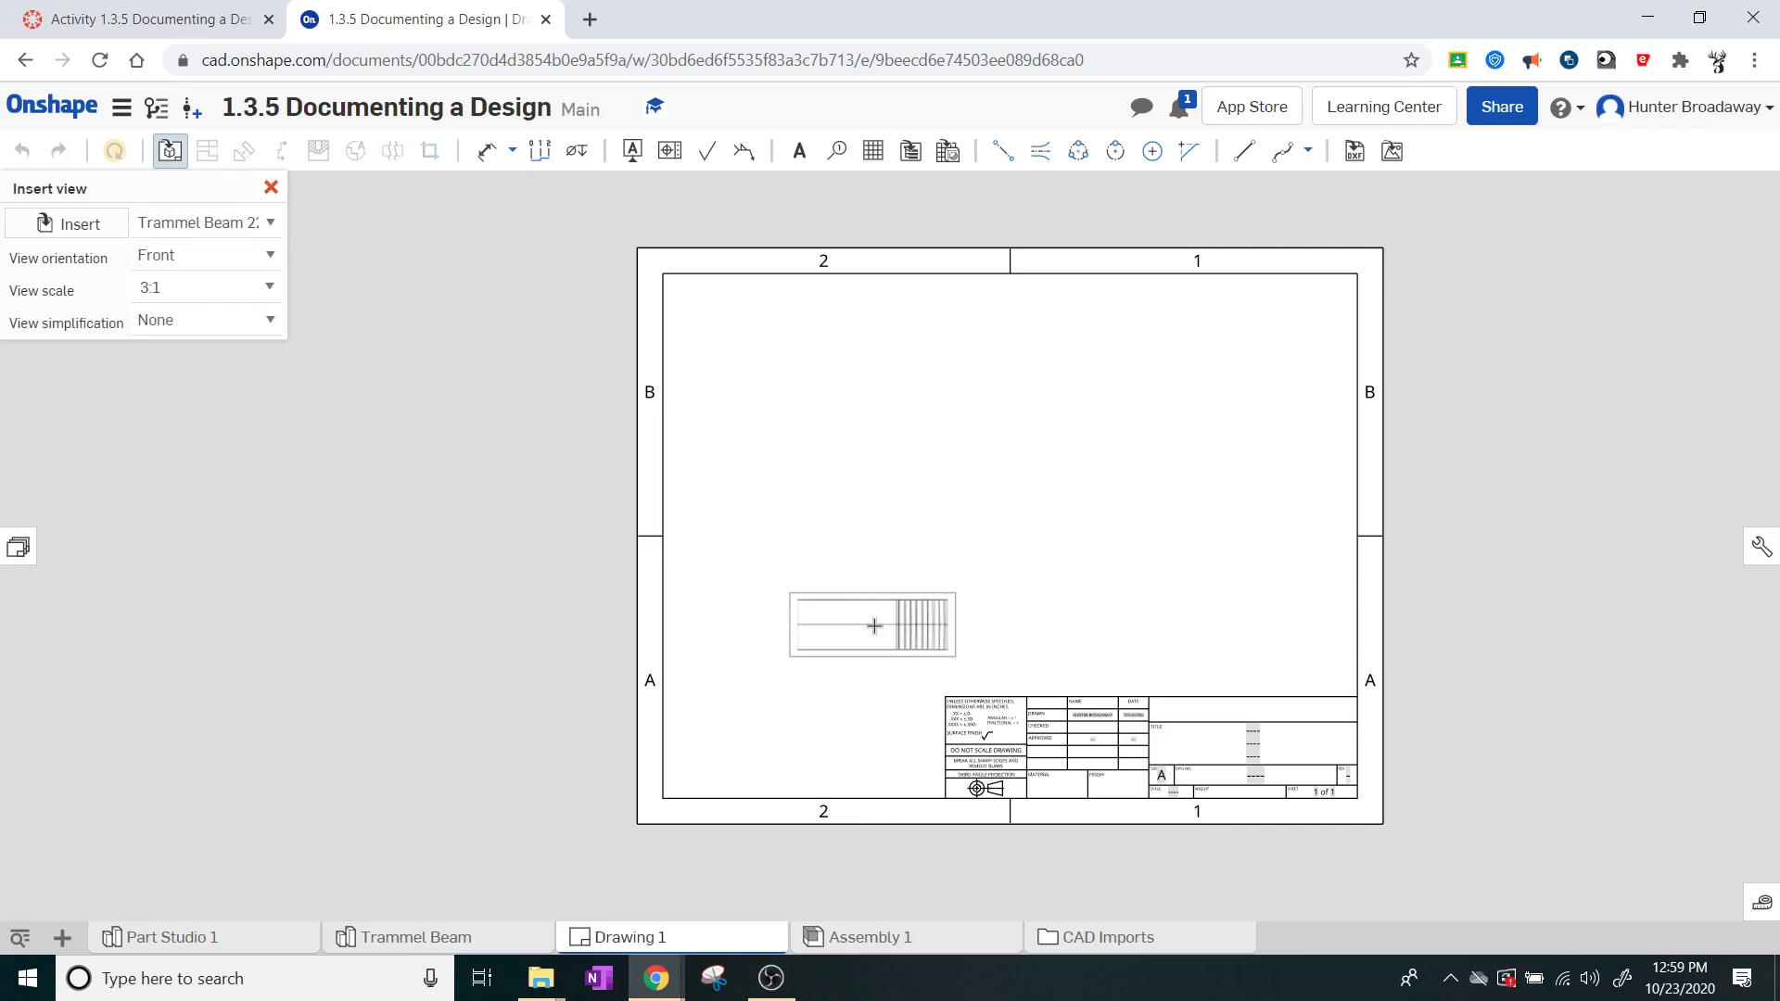
left_click(1179, 385)
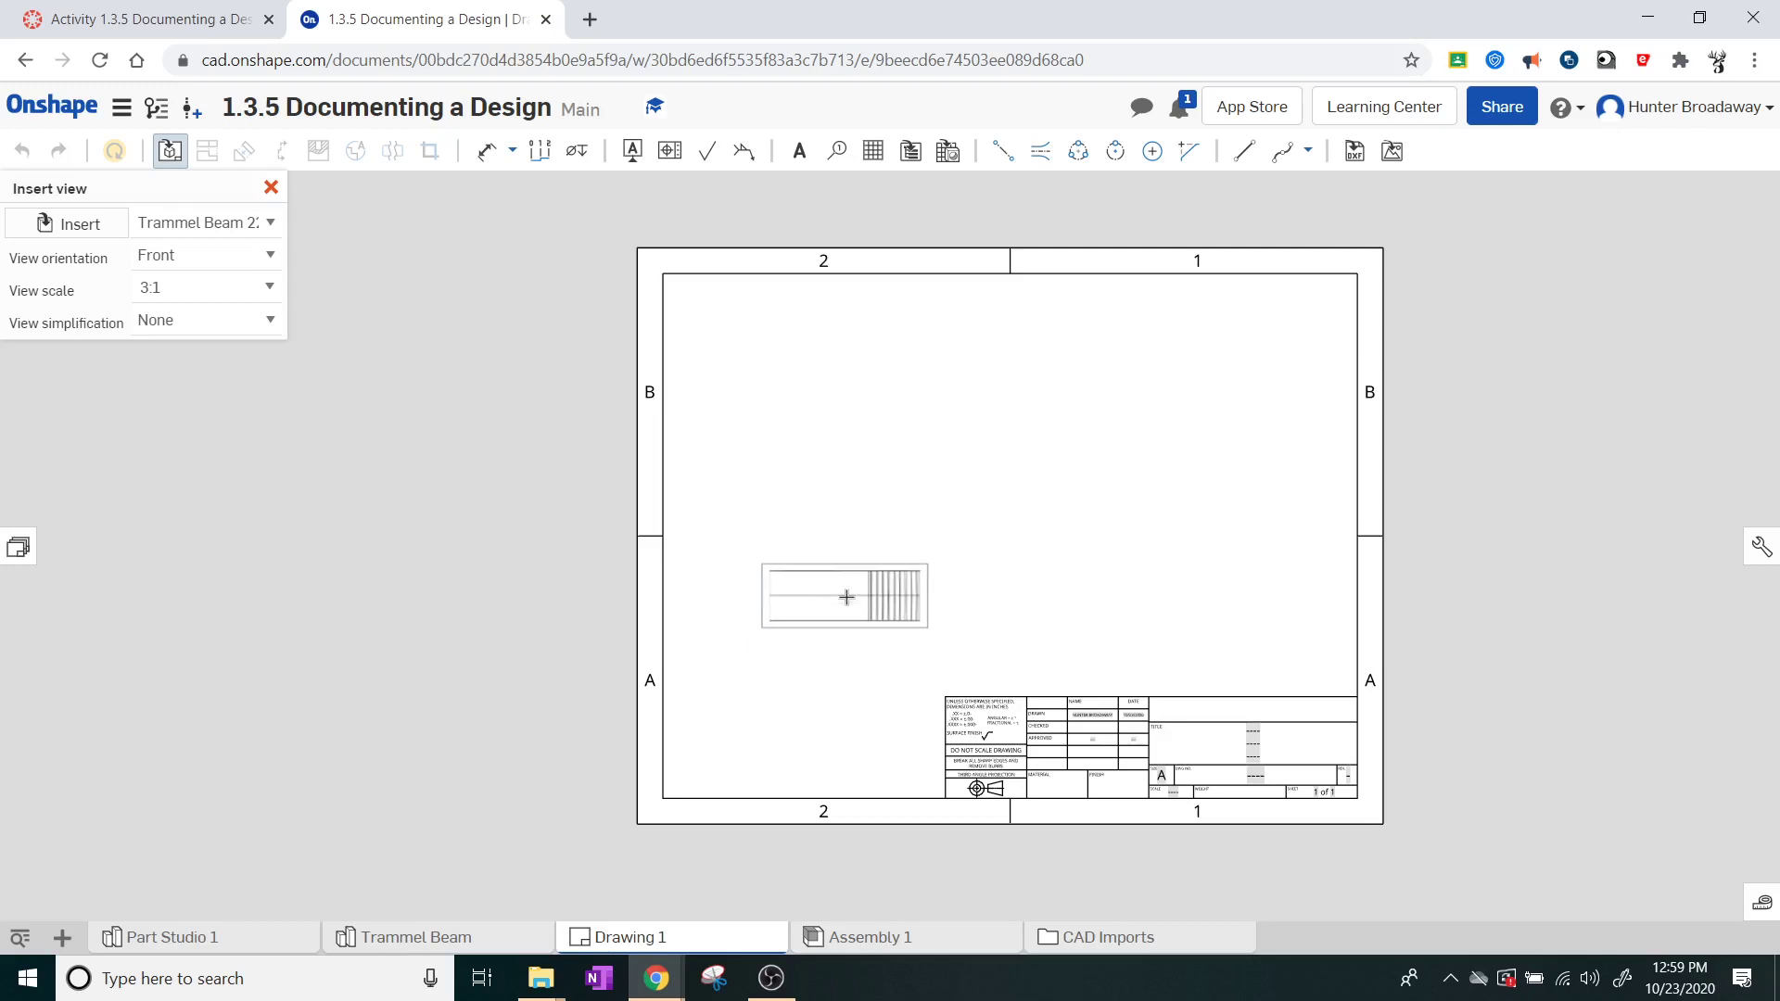
left_click(849, 591)
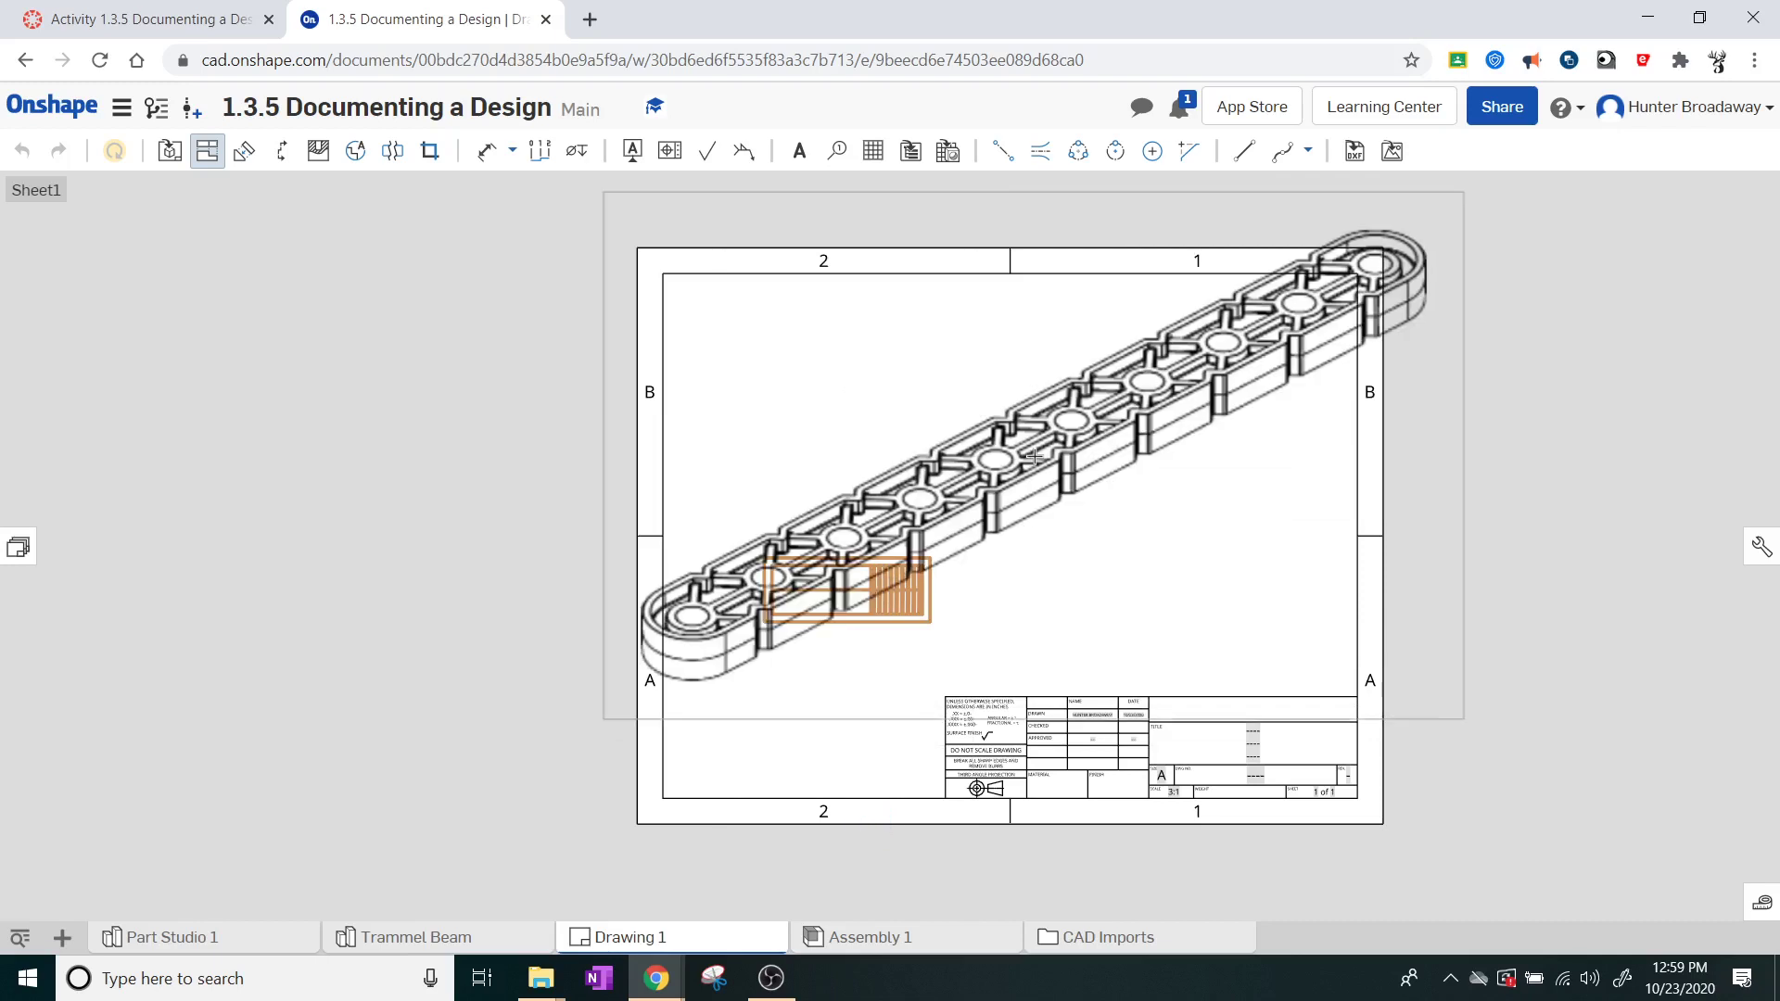
Finish the projected view, then undo so the beam views are cleared from the sheet.
left_click(1034, 457)
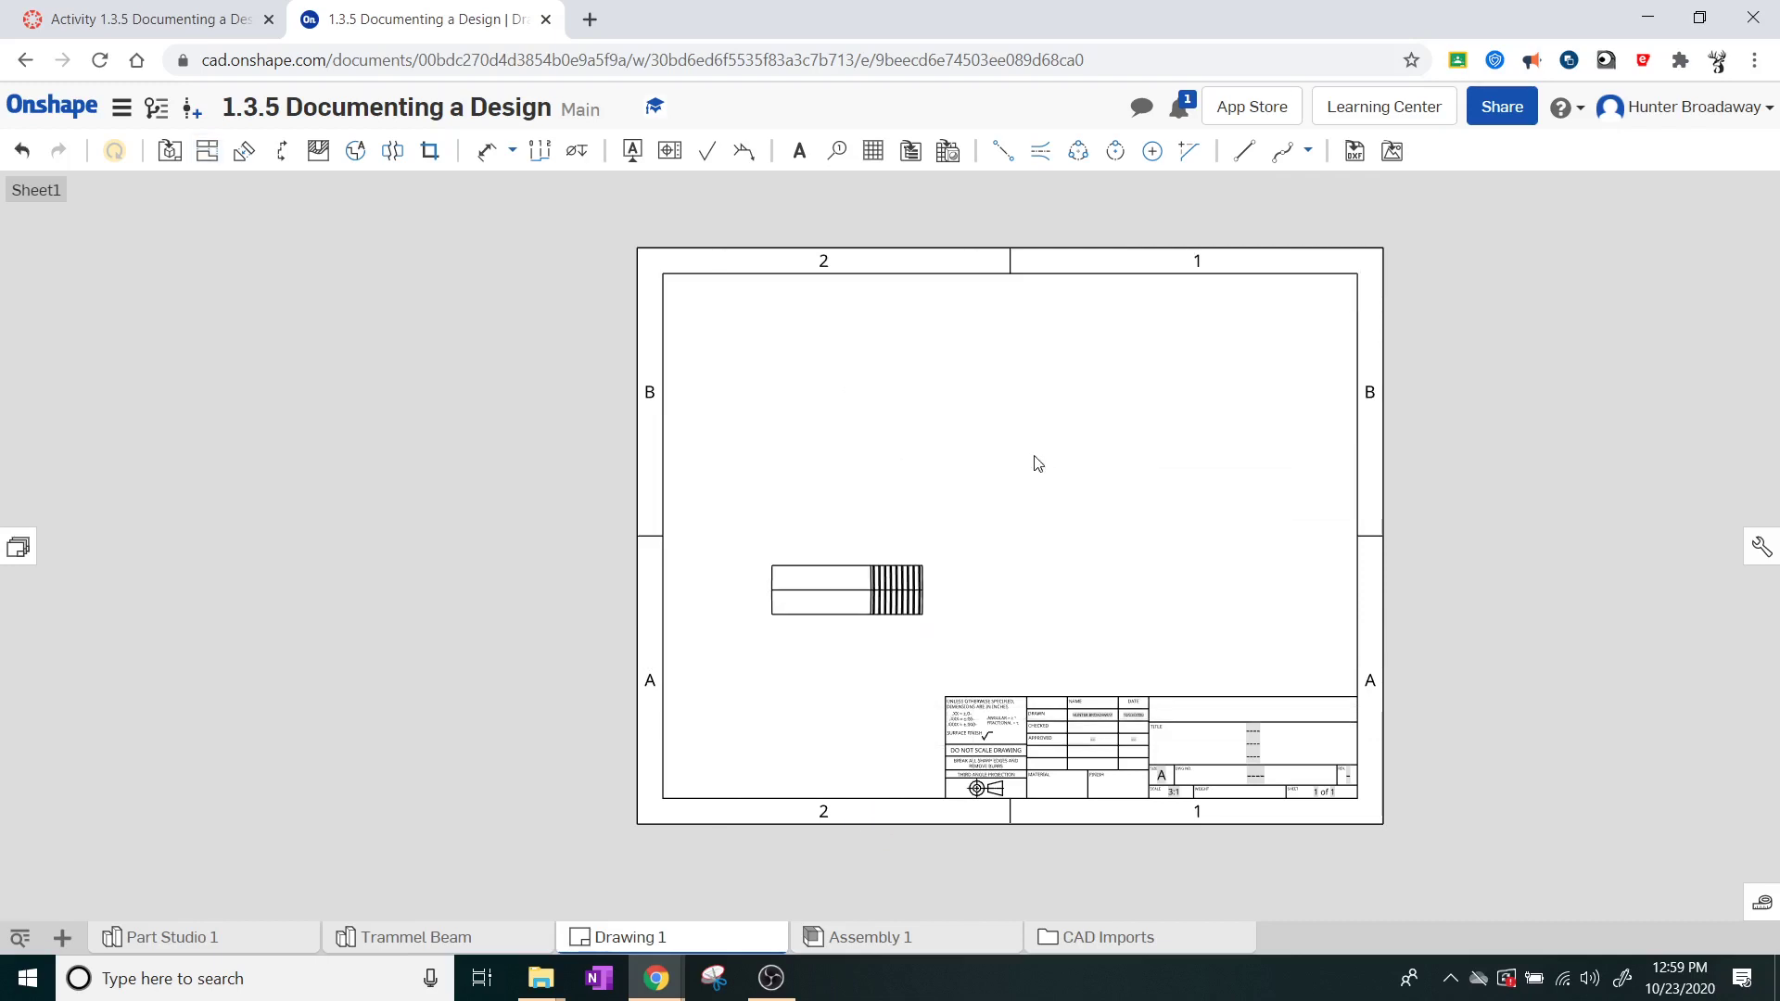
key("ctrl+z")
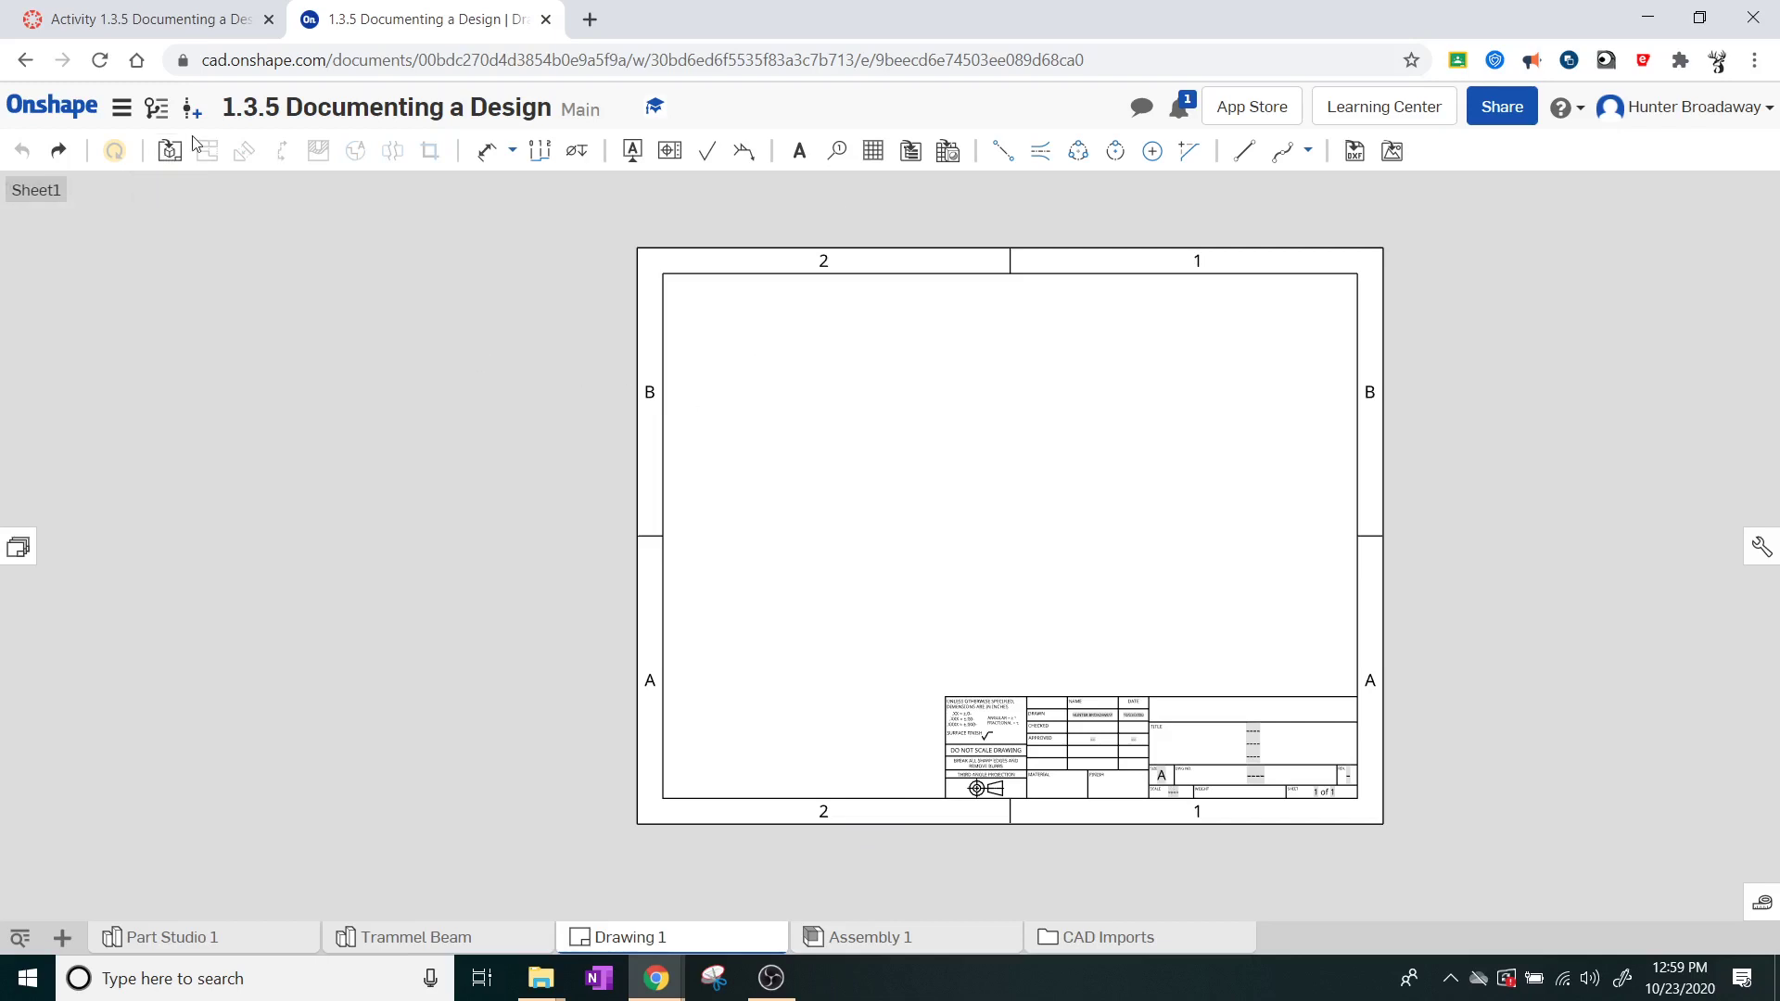
Insert a Trammel Beam view at 1:1 scale onto the drawing sheet.
left_click(178, 163)
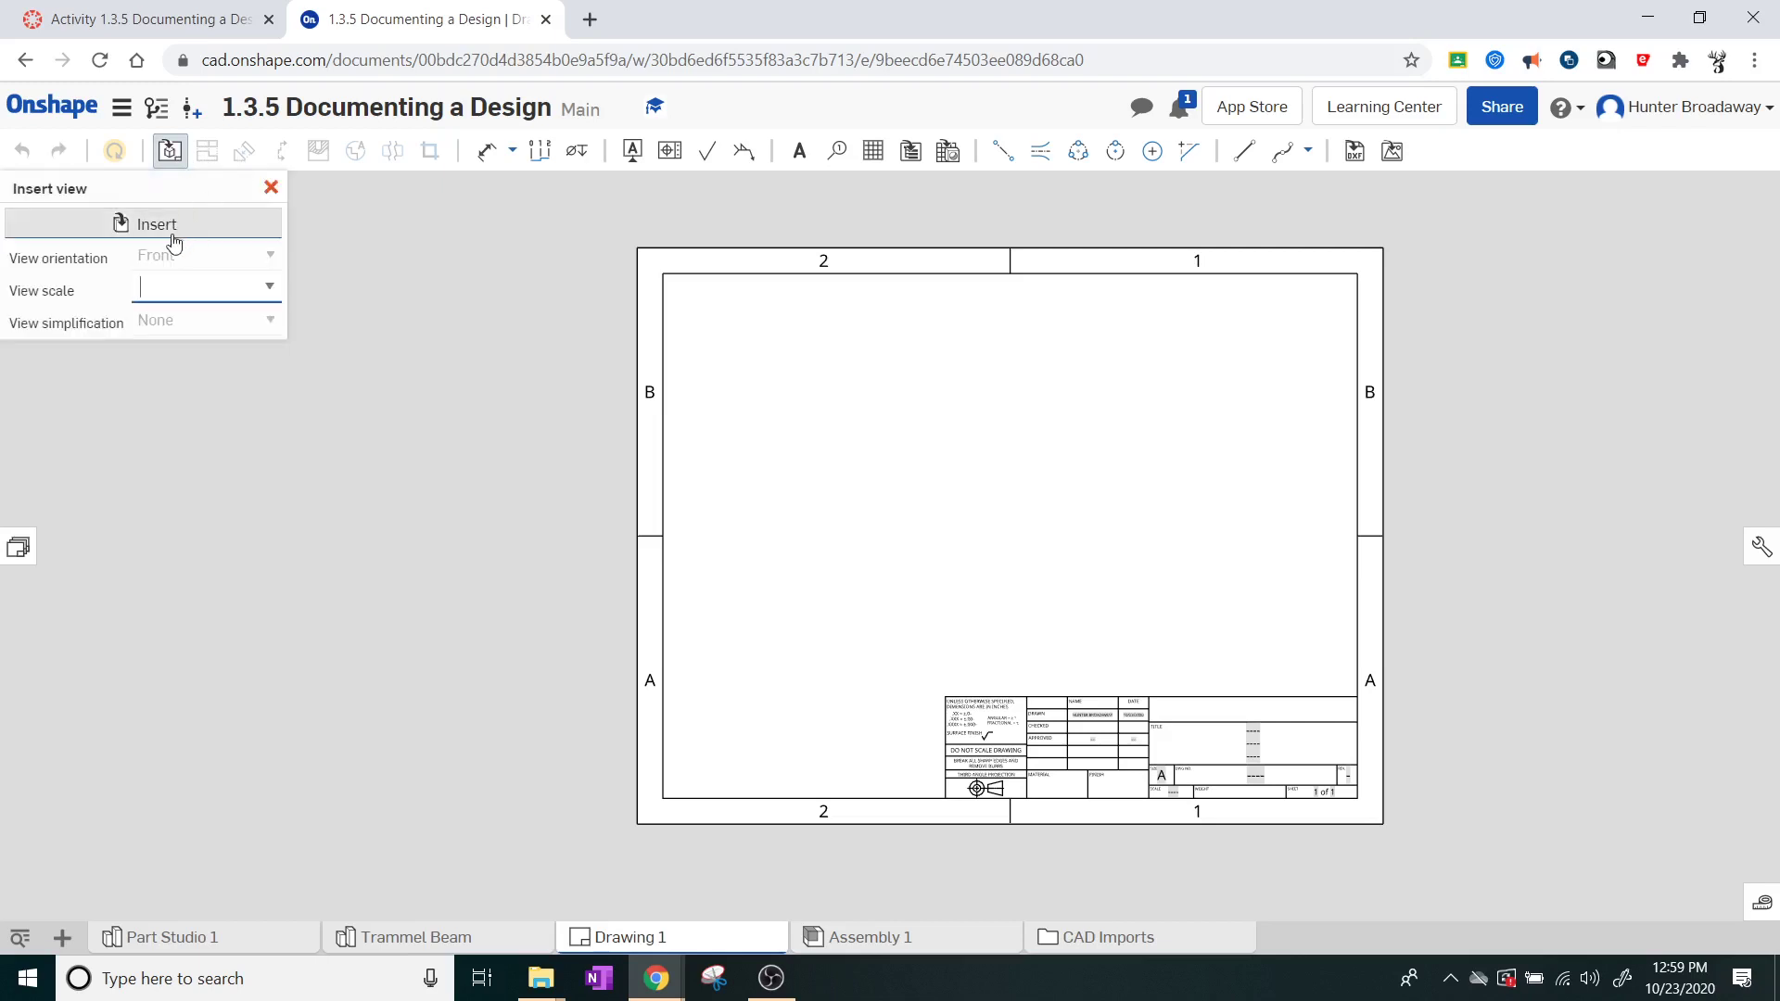
left_click(268, 289)
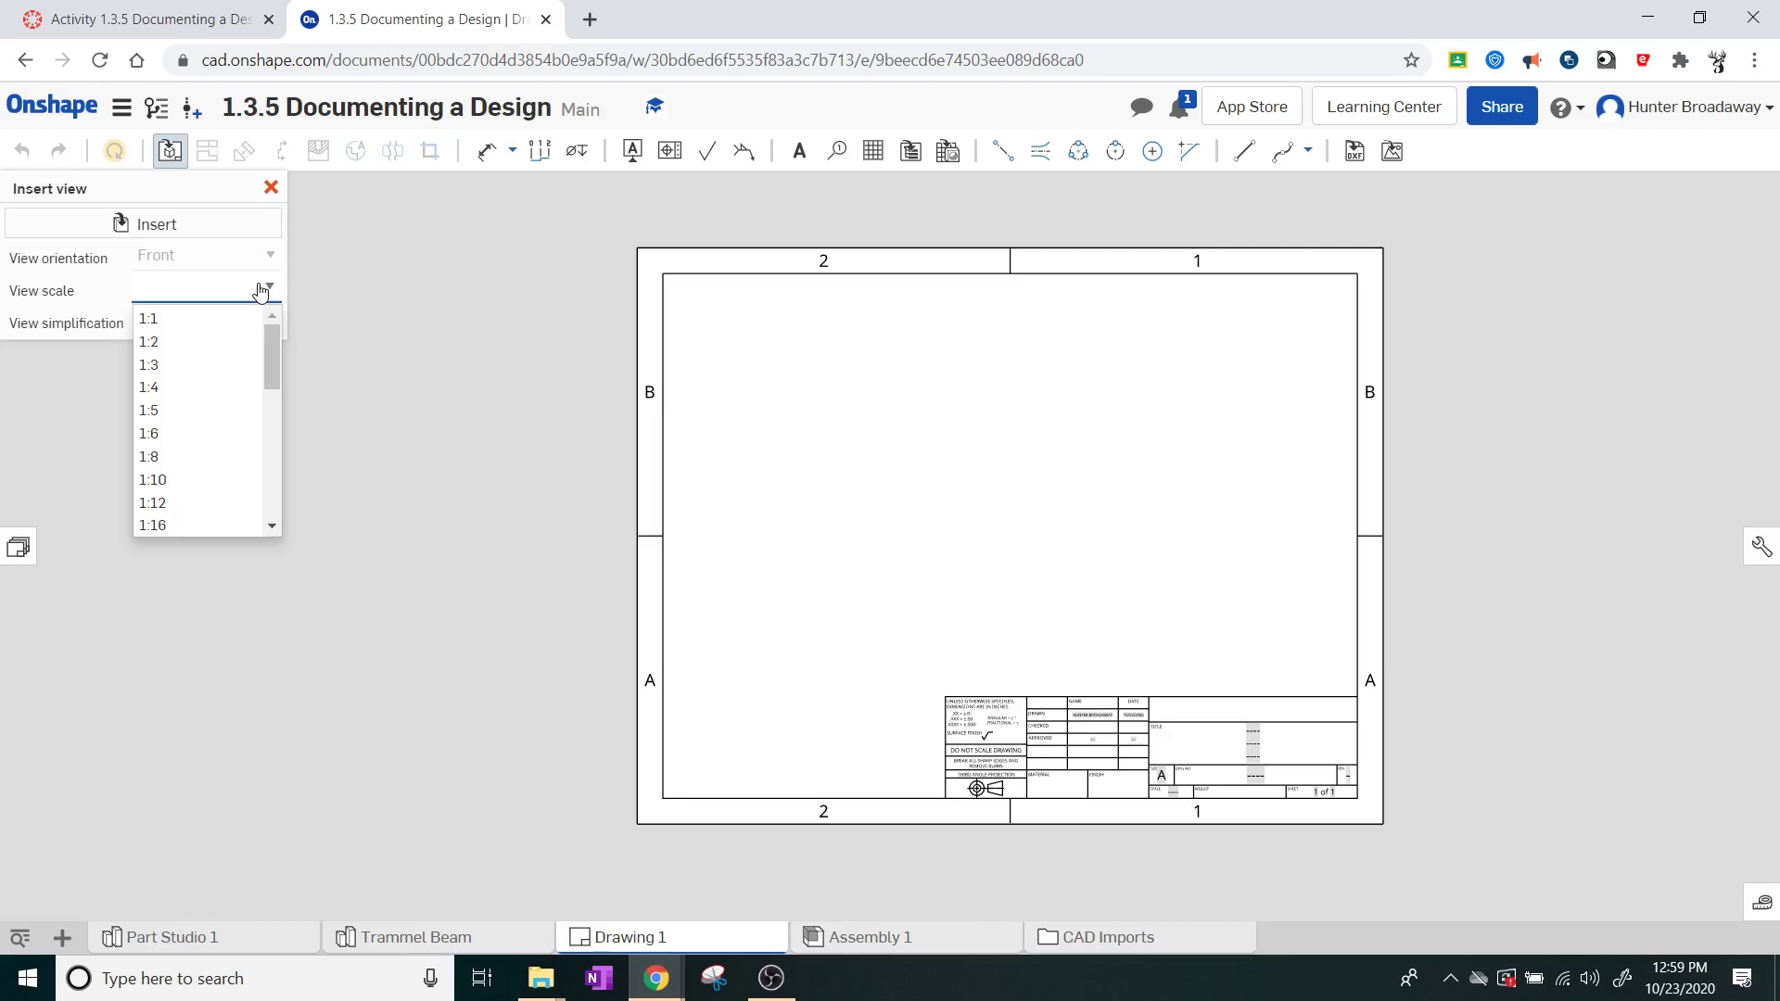
left_click(182, 340)
left_click(182, 232)
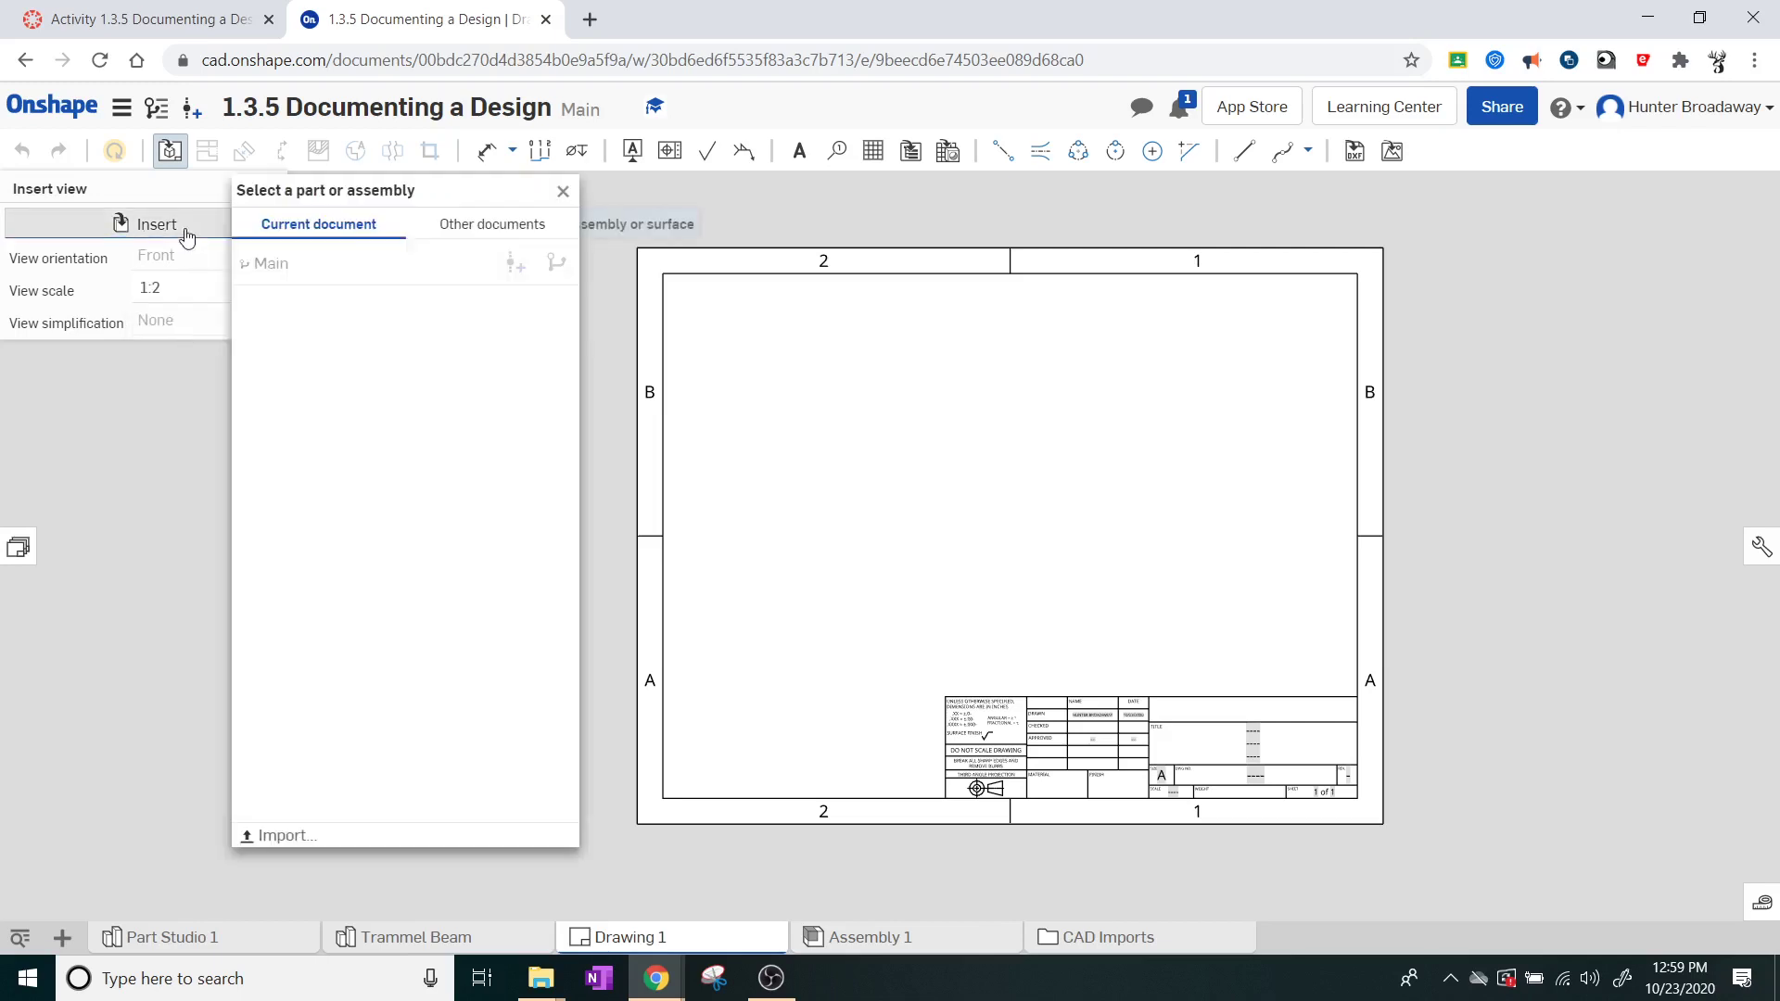
left_click(315, 462)
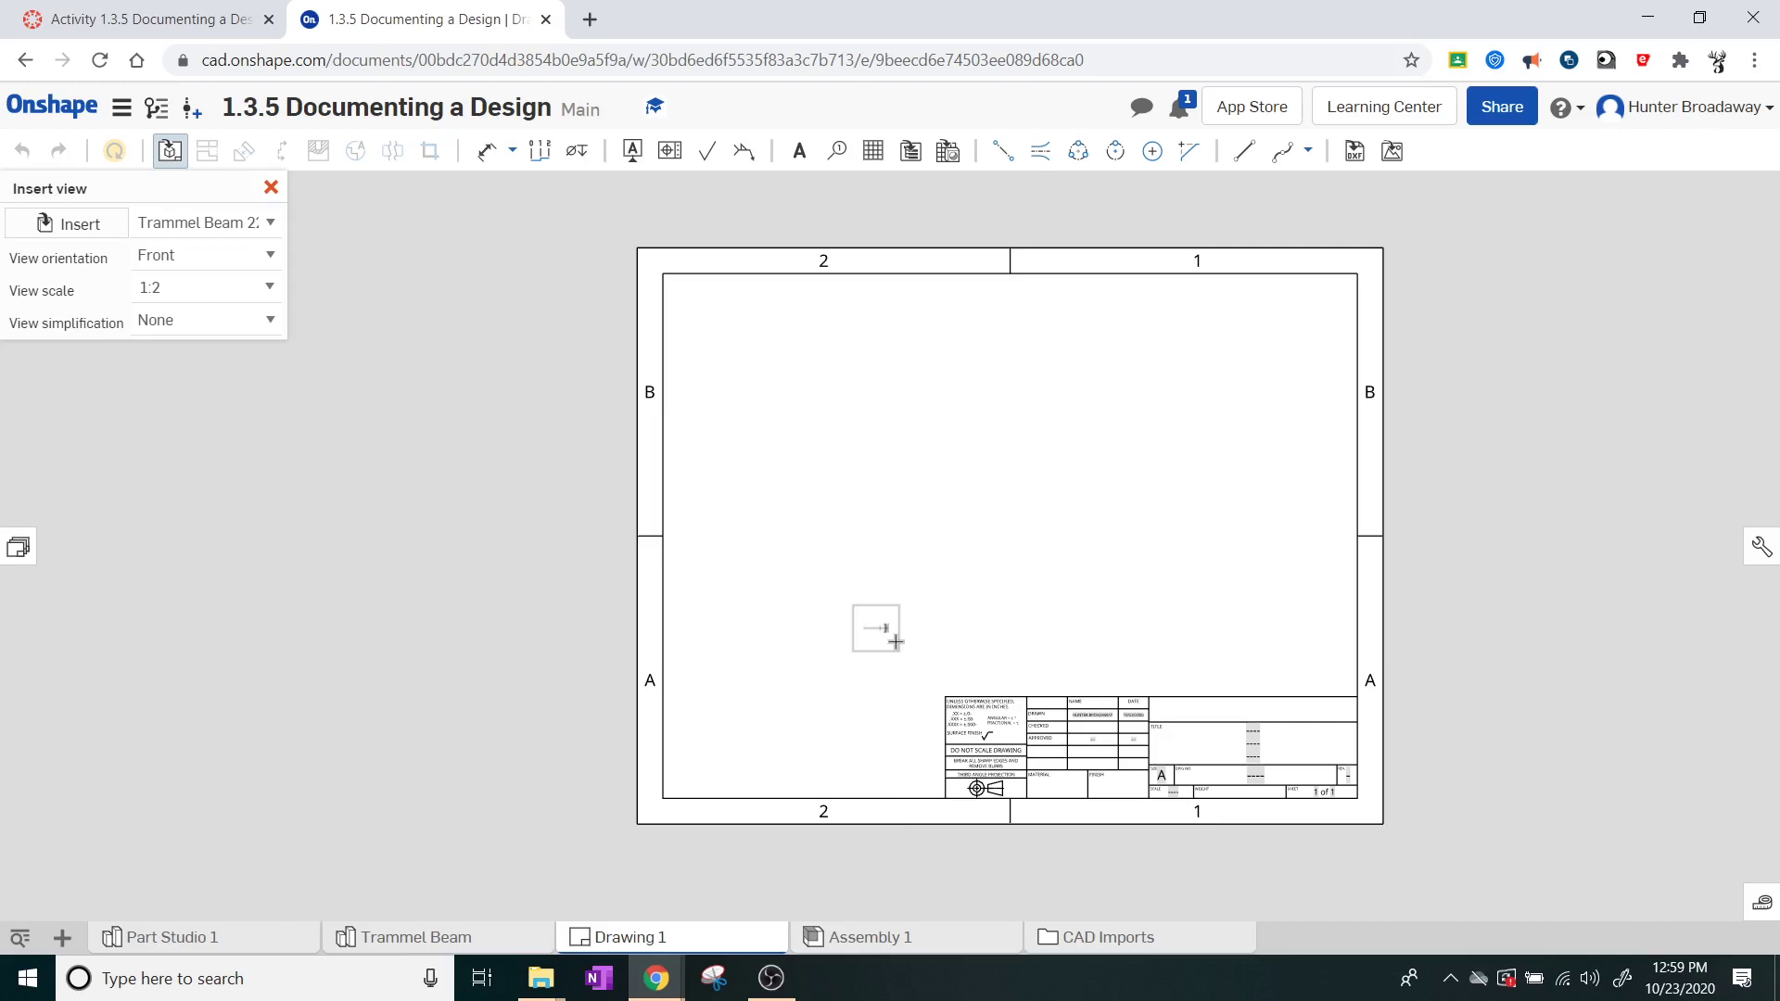
left_click(232, 287)
left_click(234, 325)
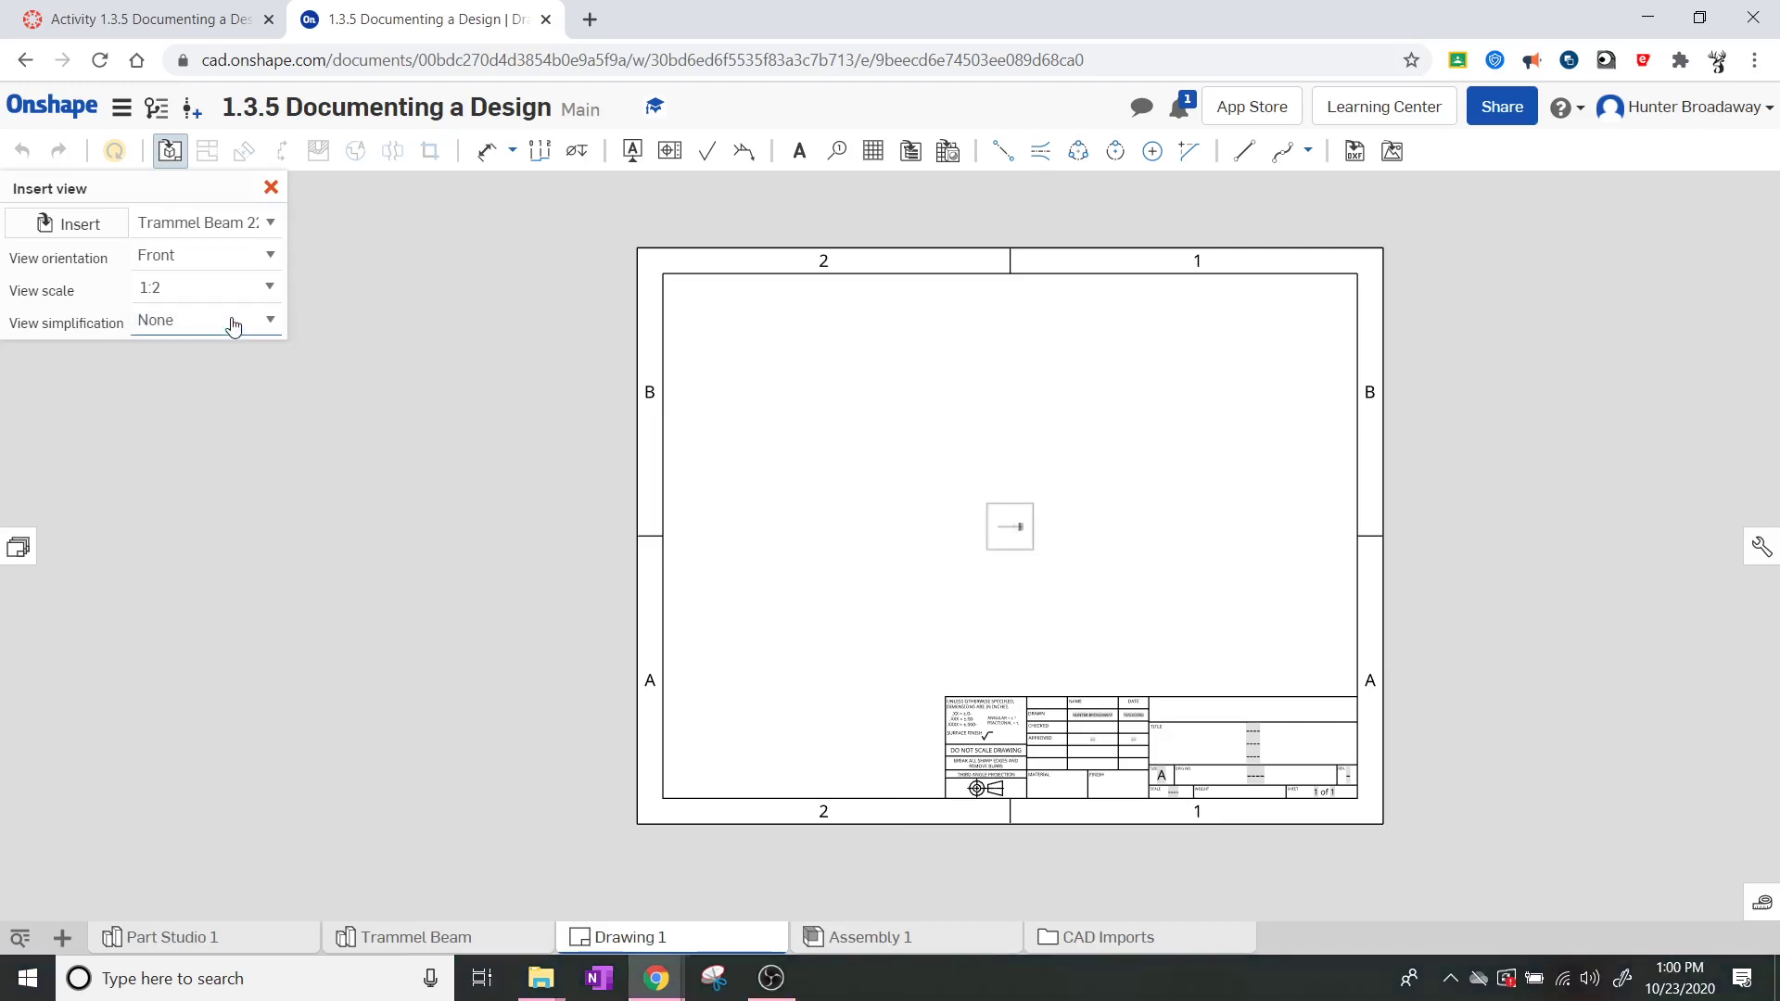
left_click(265, 291)
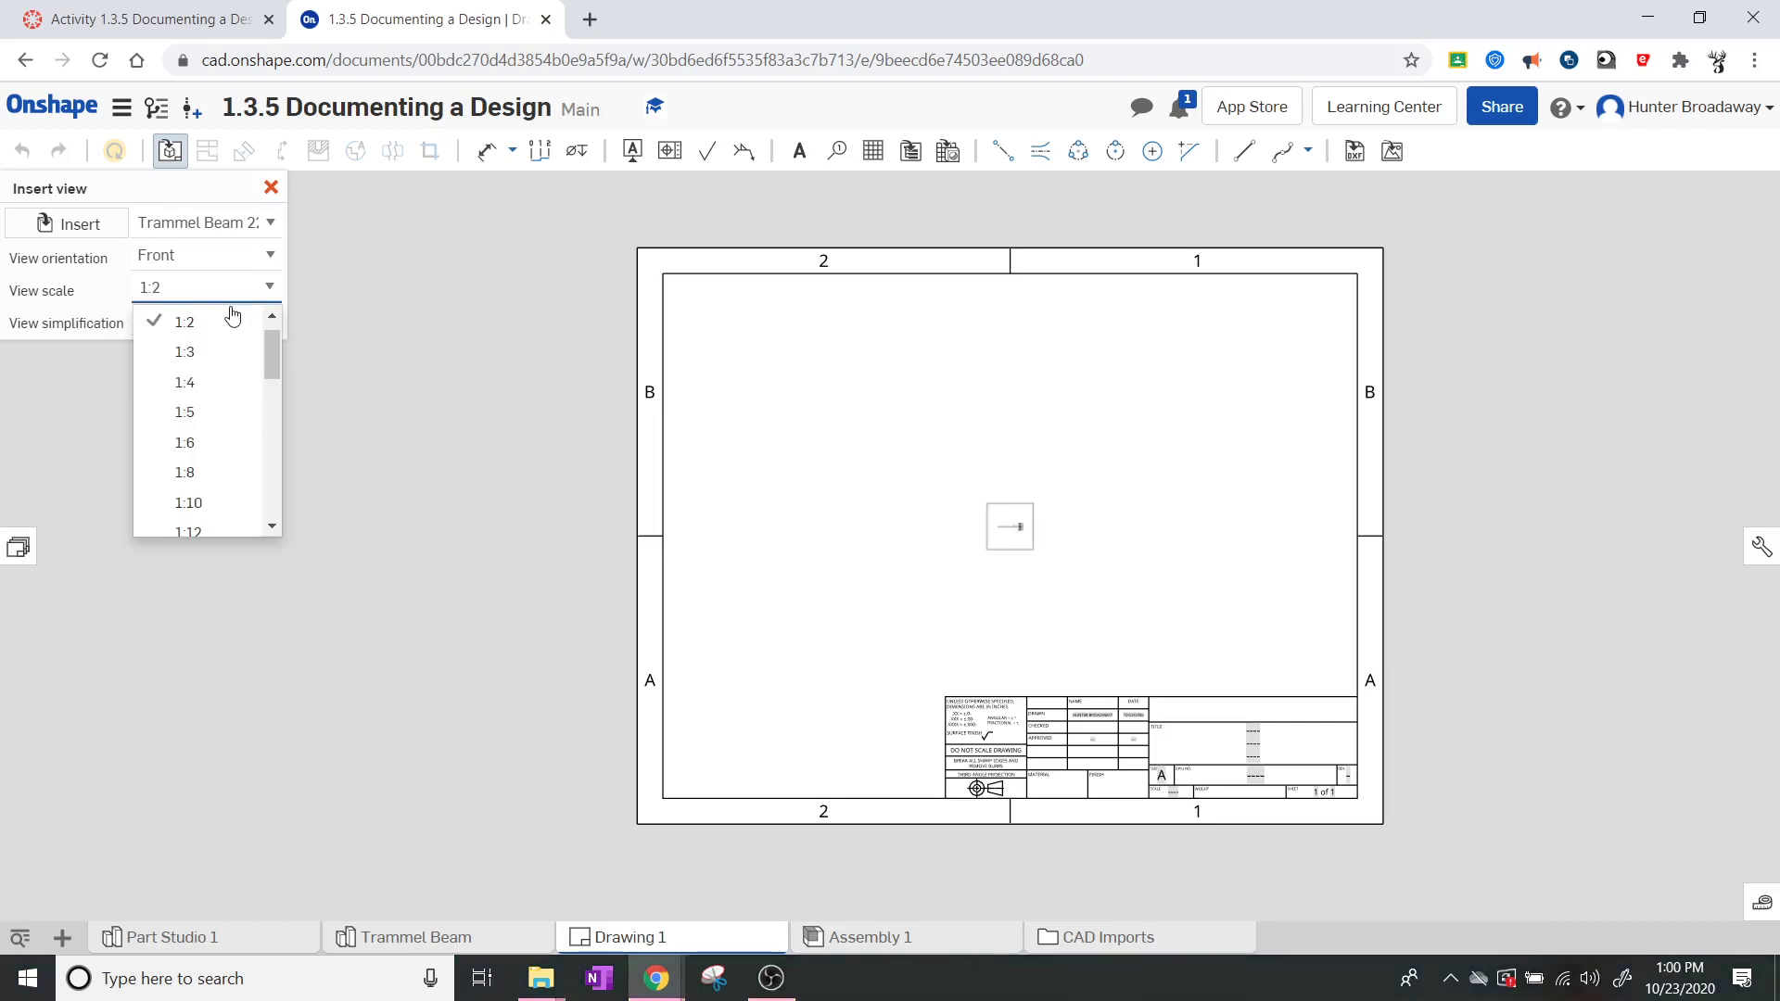
scroll(231, 317, "up", 1)
left_click(211, 320)
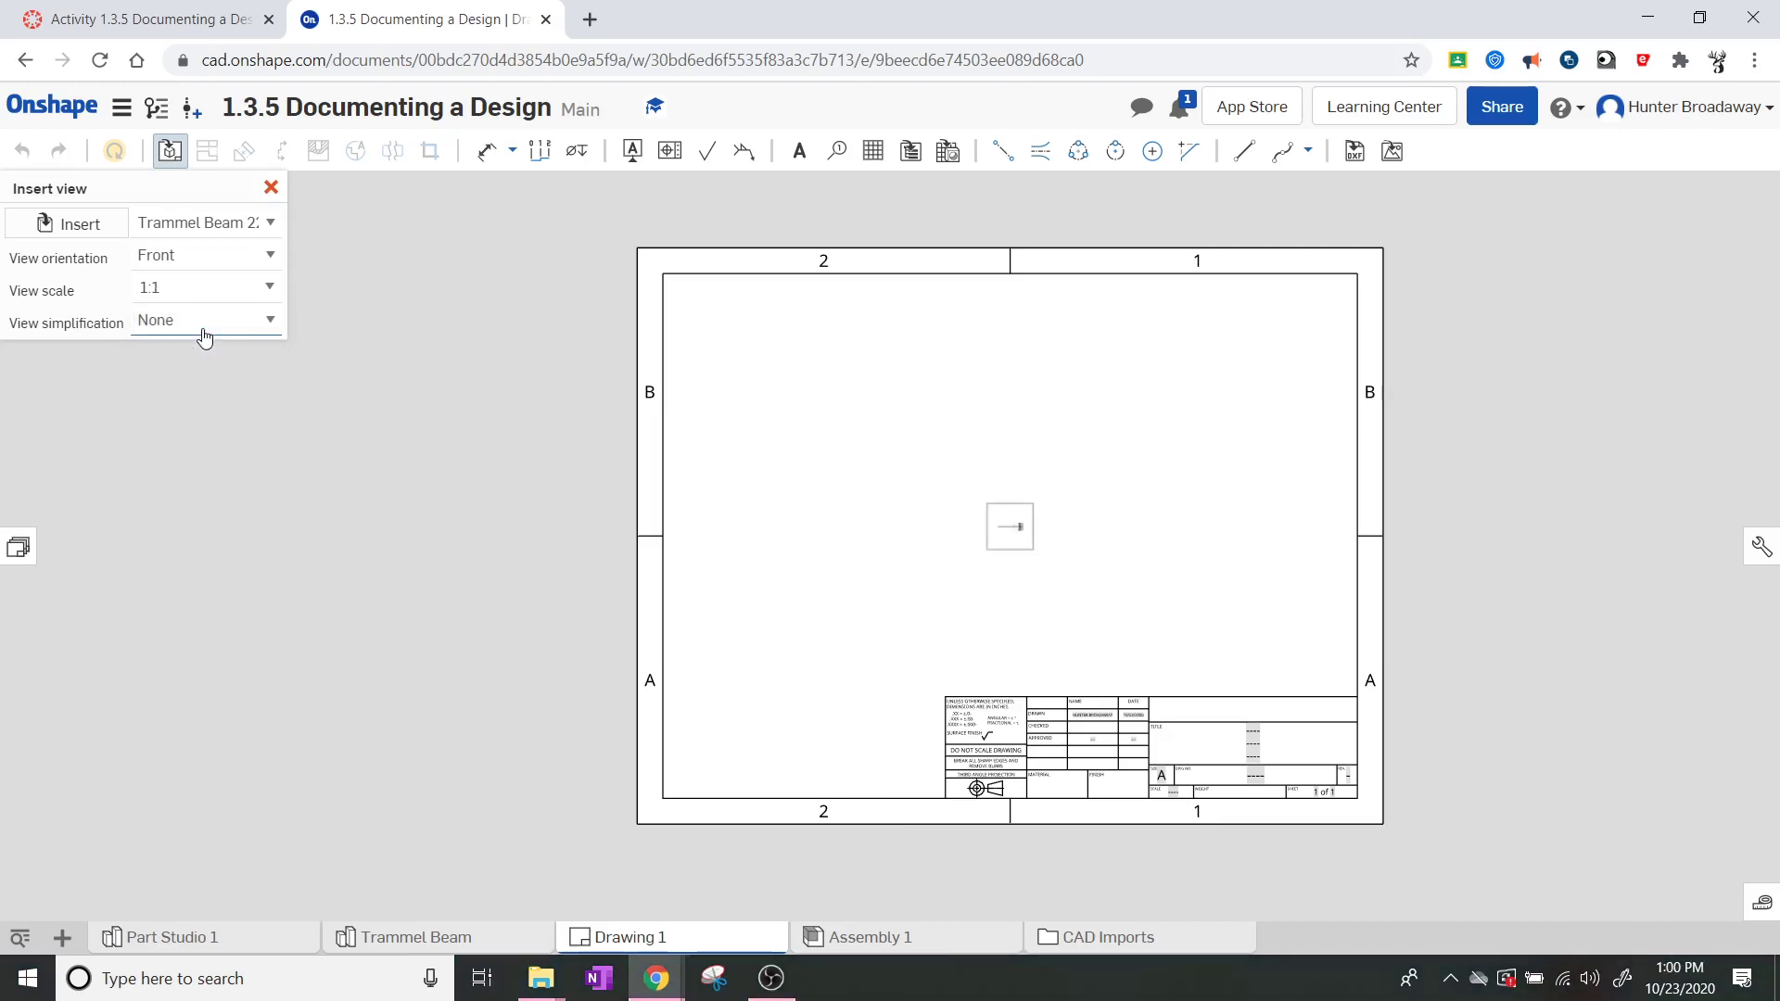
left_click(852, 589)
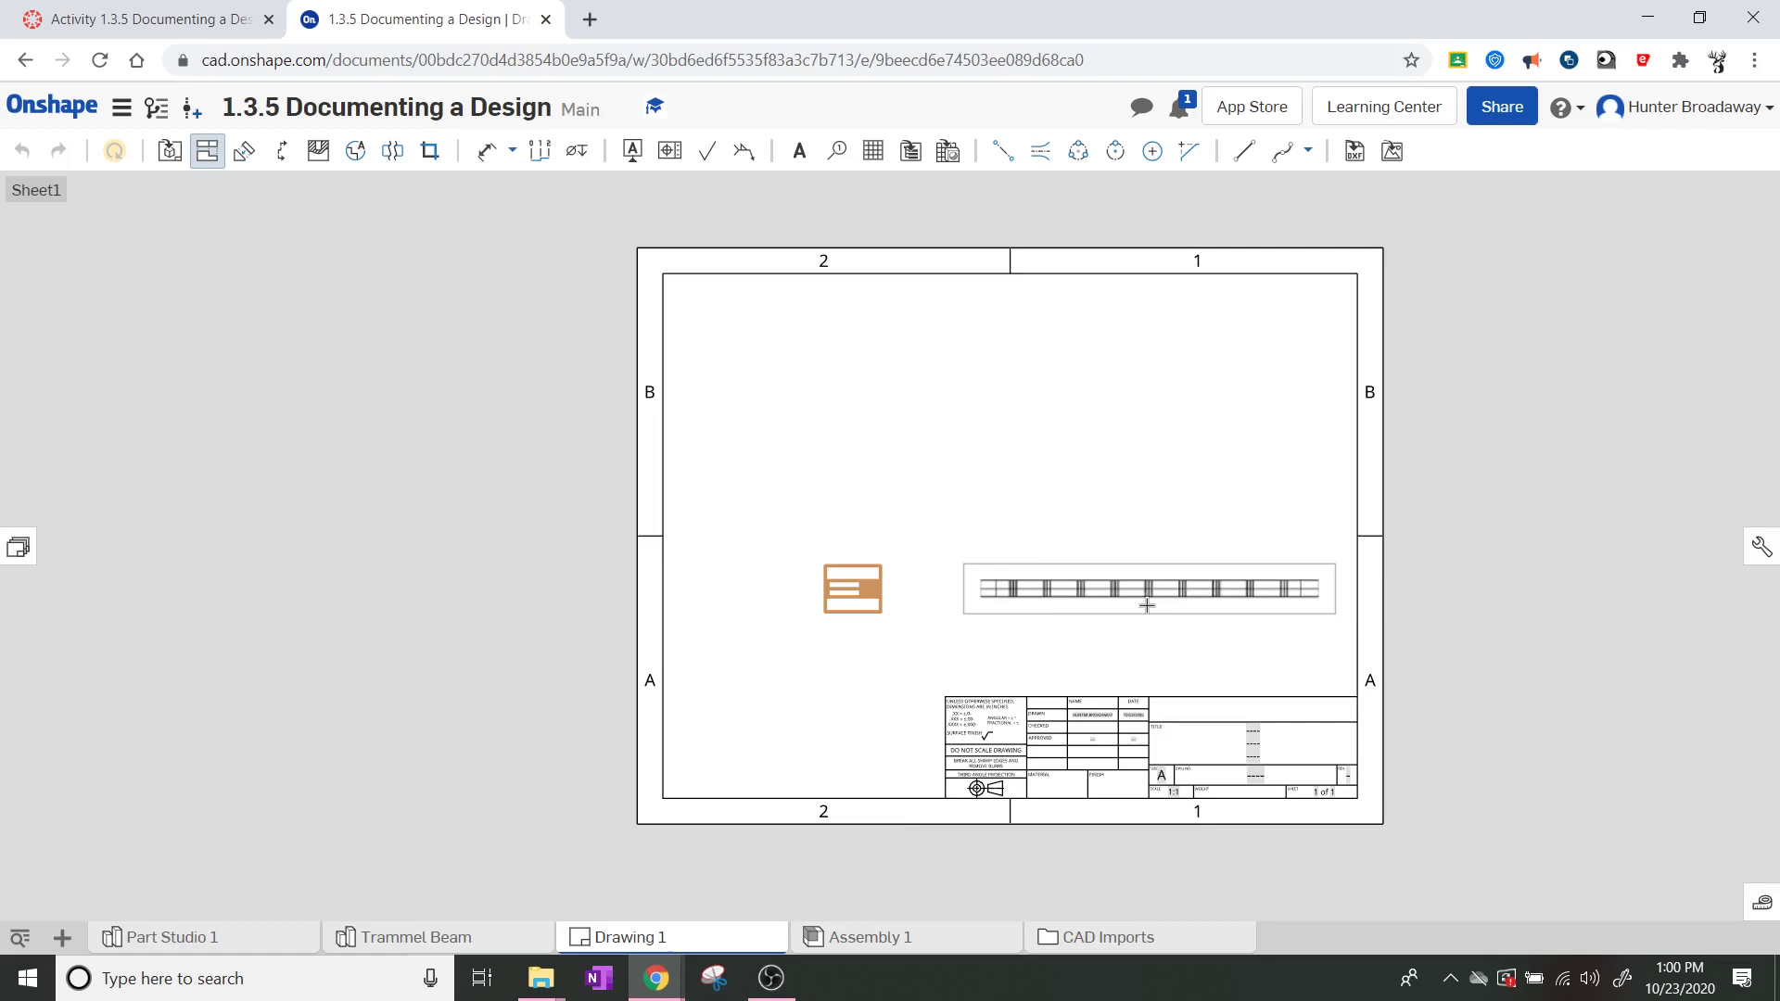
Nudge the beam view left and project a vertical view above the small end view.
left_click_drag(1148, 605, 1145, 605)
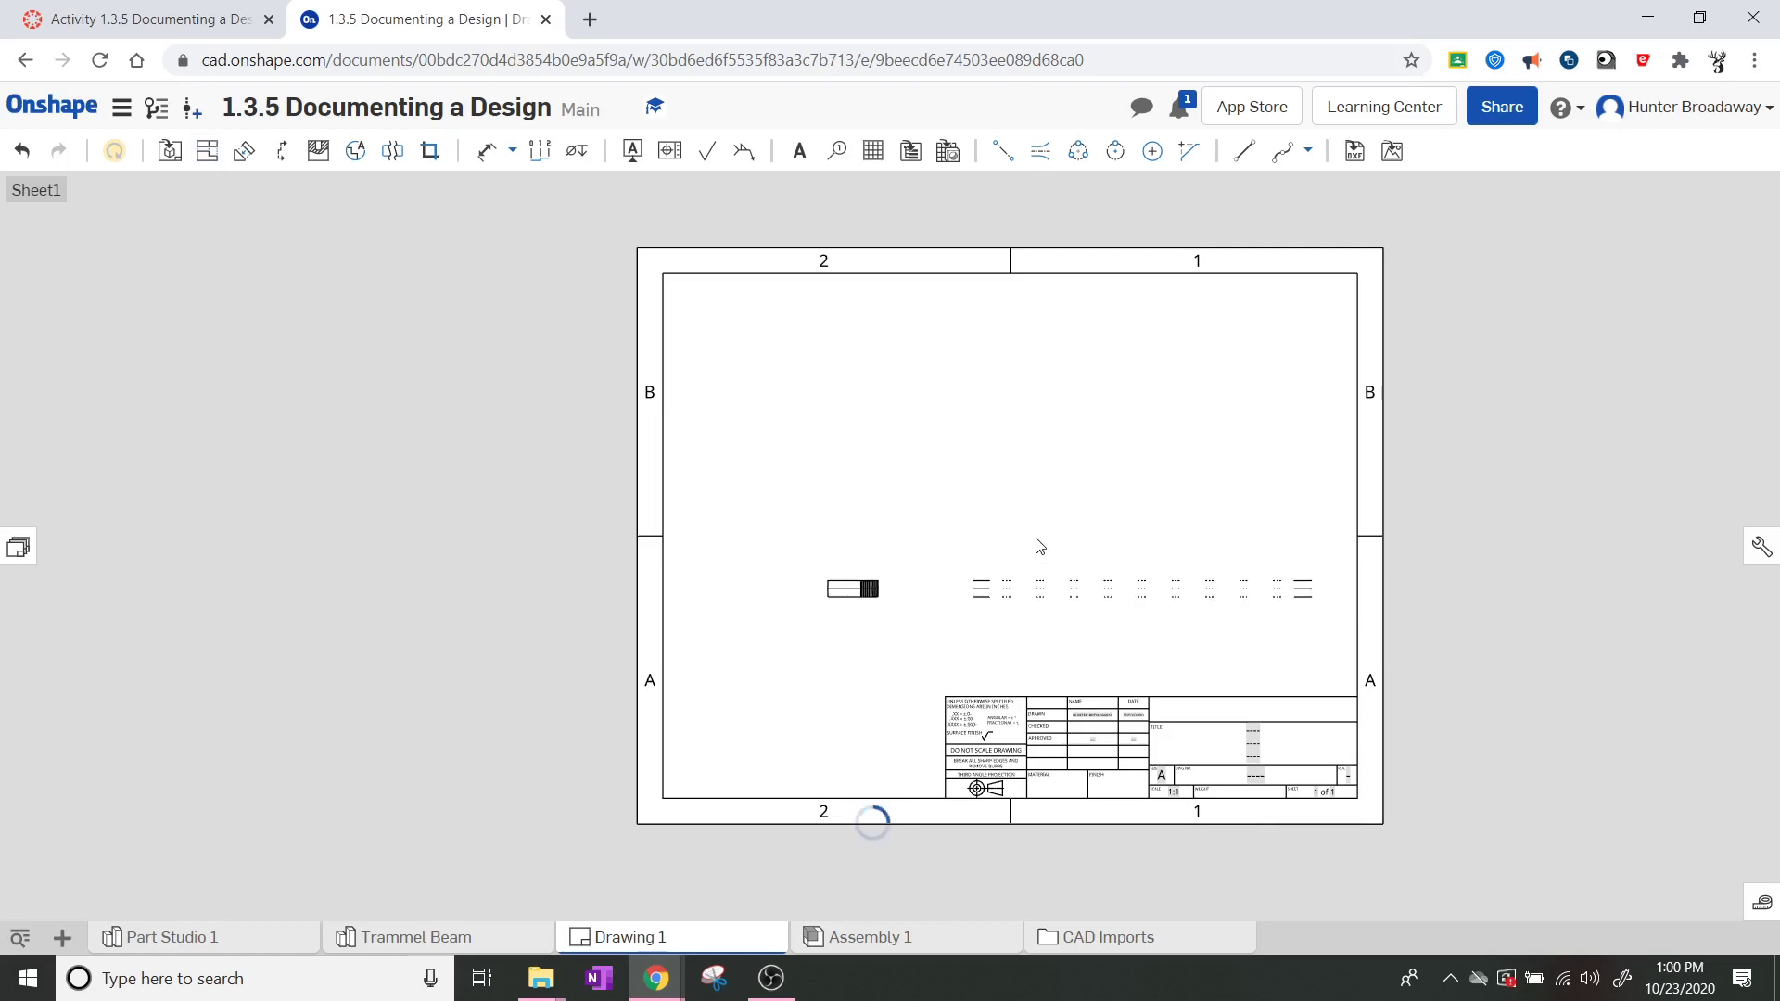
left_click(881, 582)
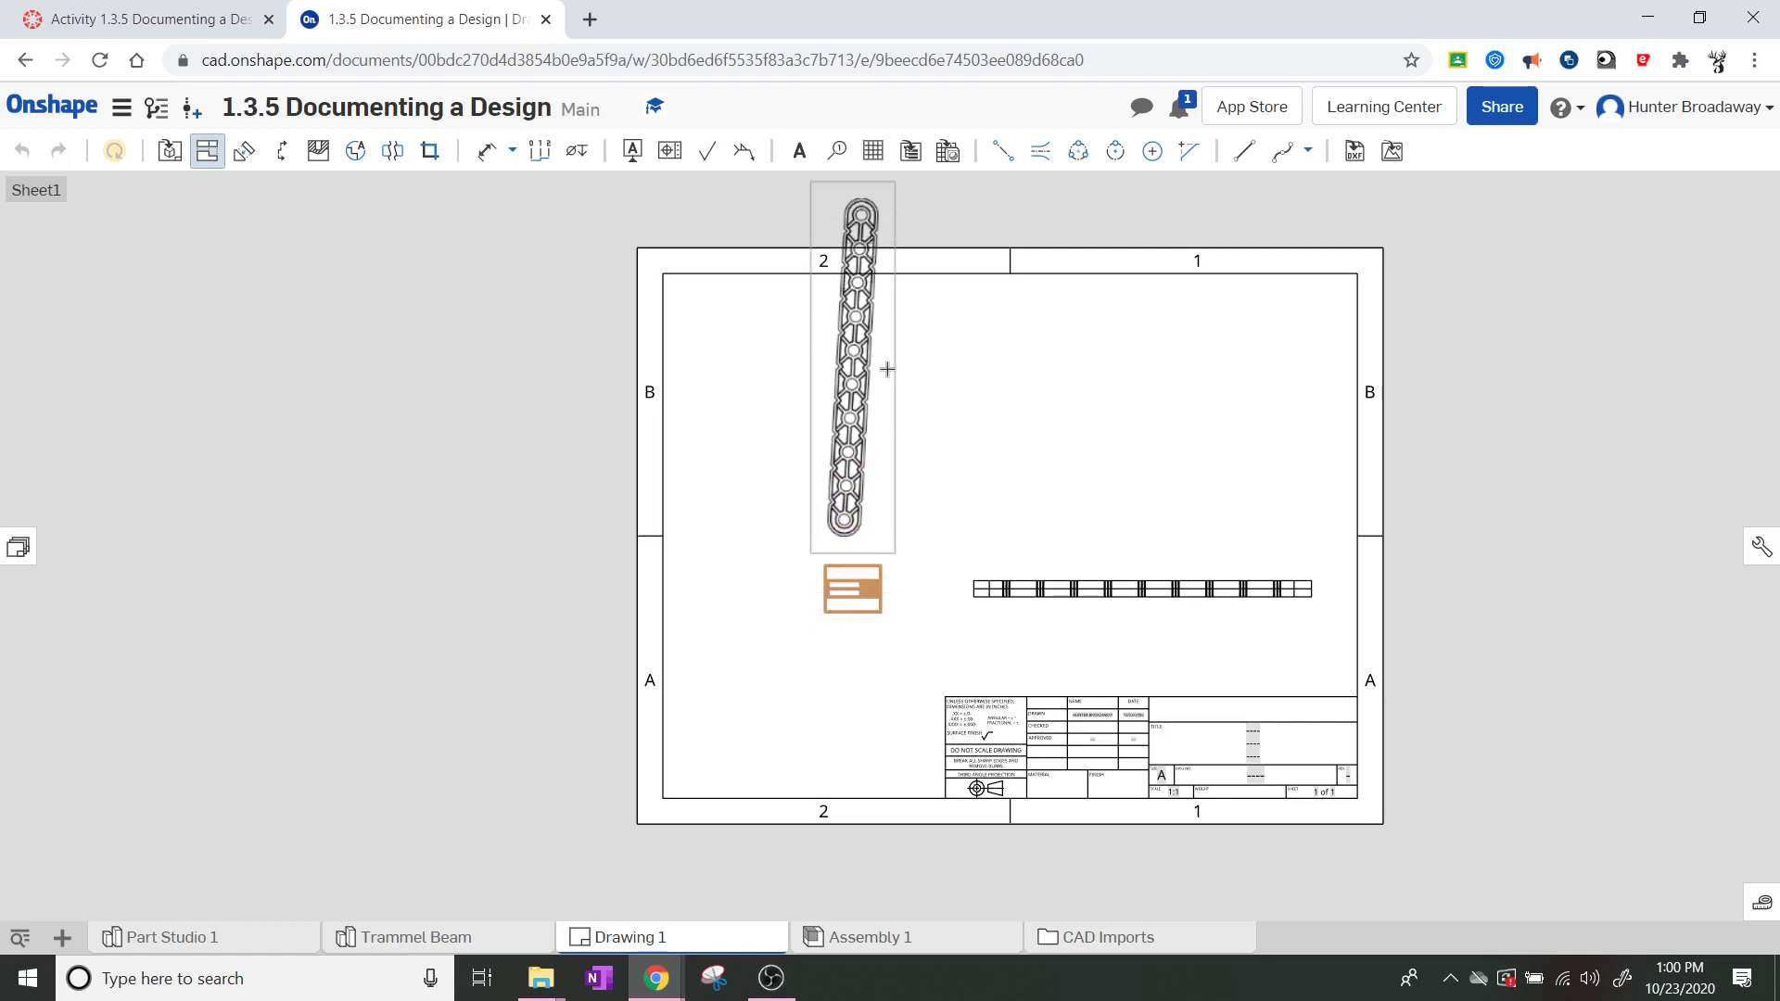
left_click(904, 330)
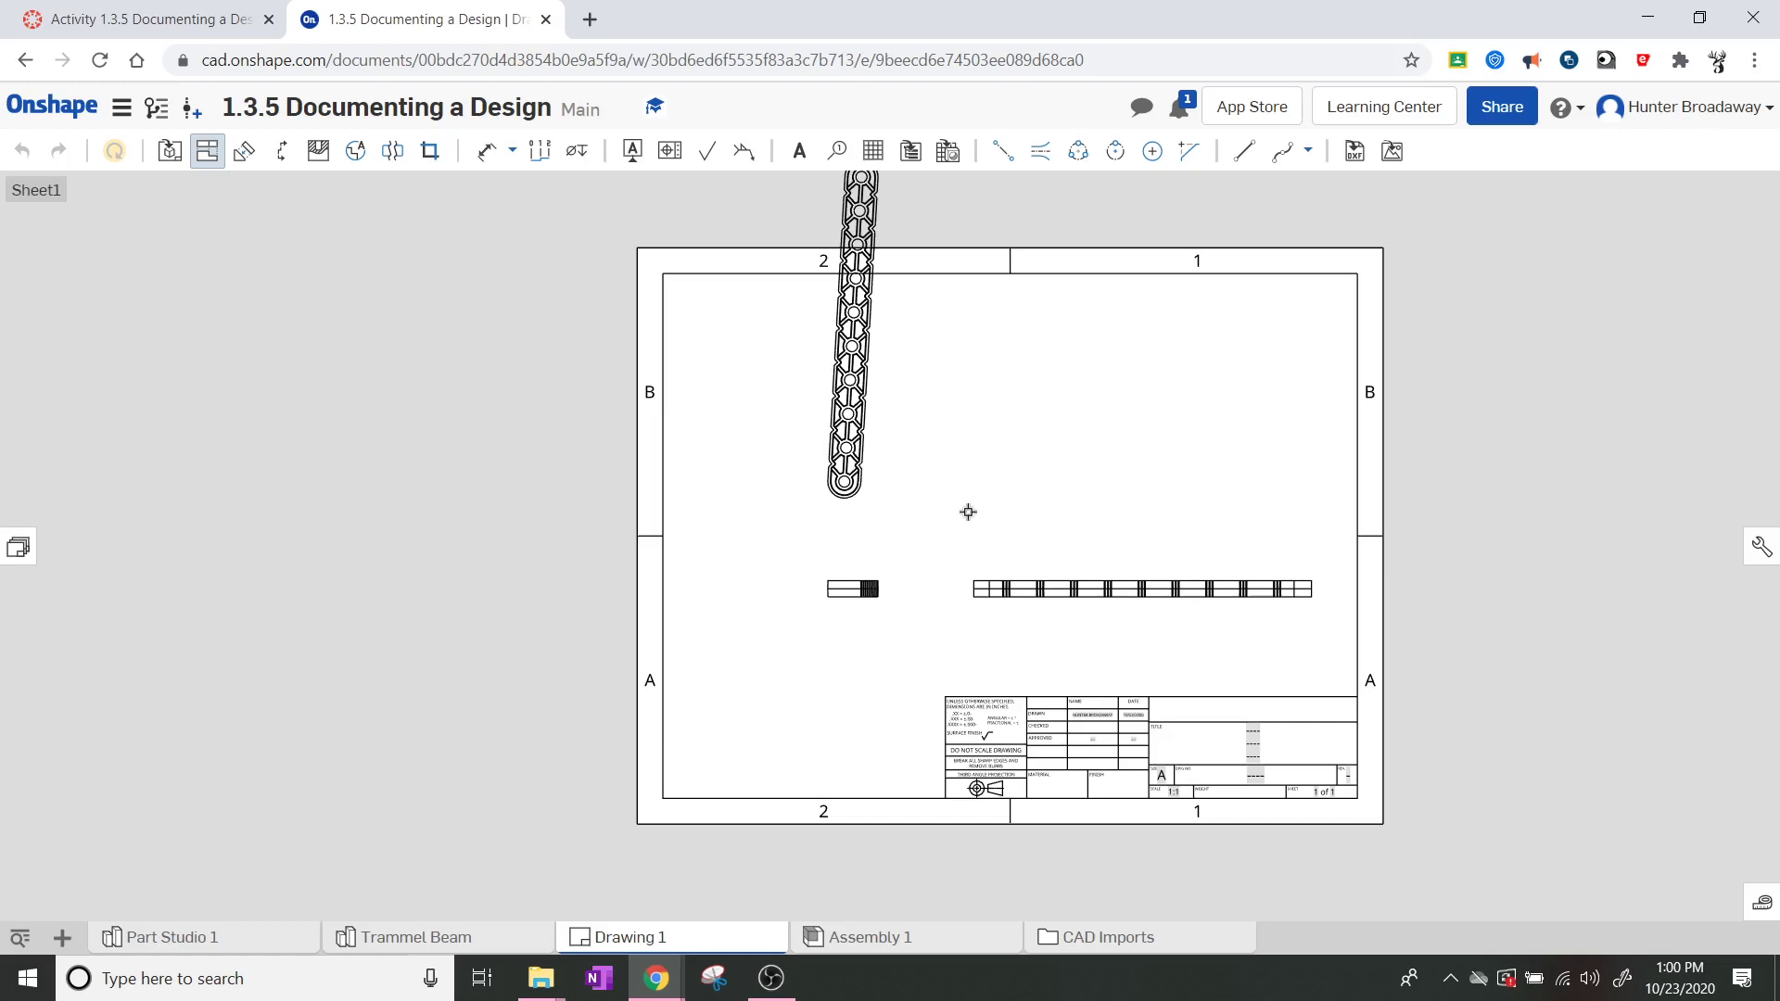
Move the tall beam view and small end view inside the sheet border, above the title block.
key("Escape")
left_click_drag(882, 581, 800, 647)
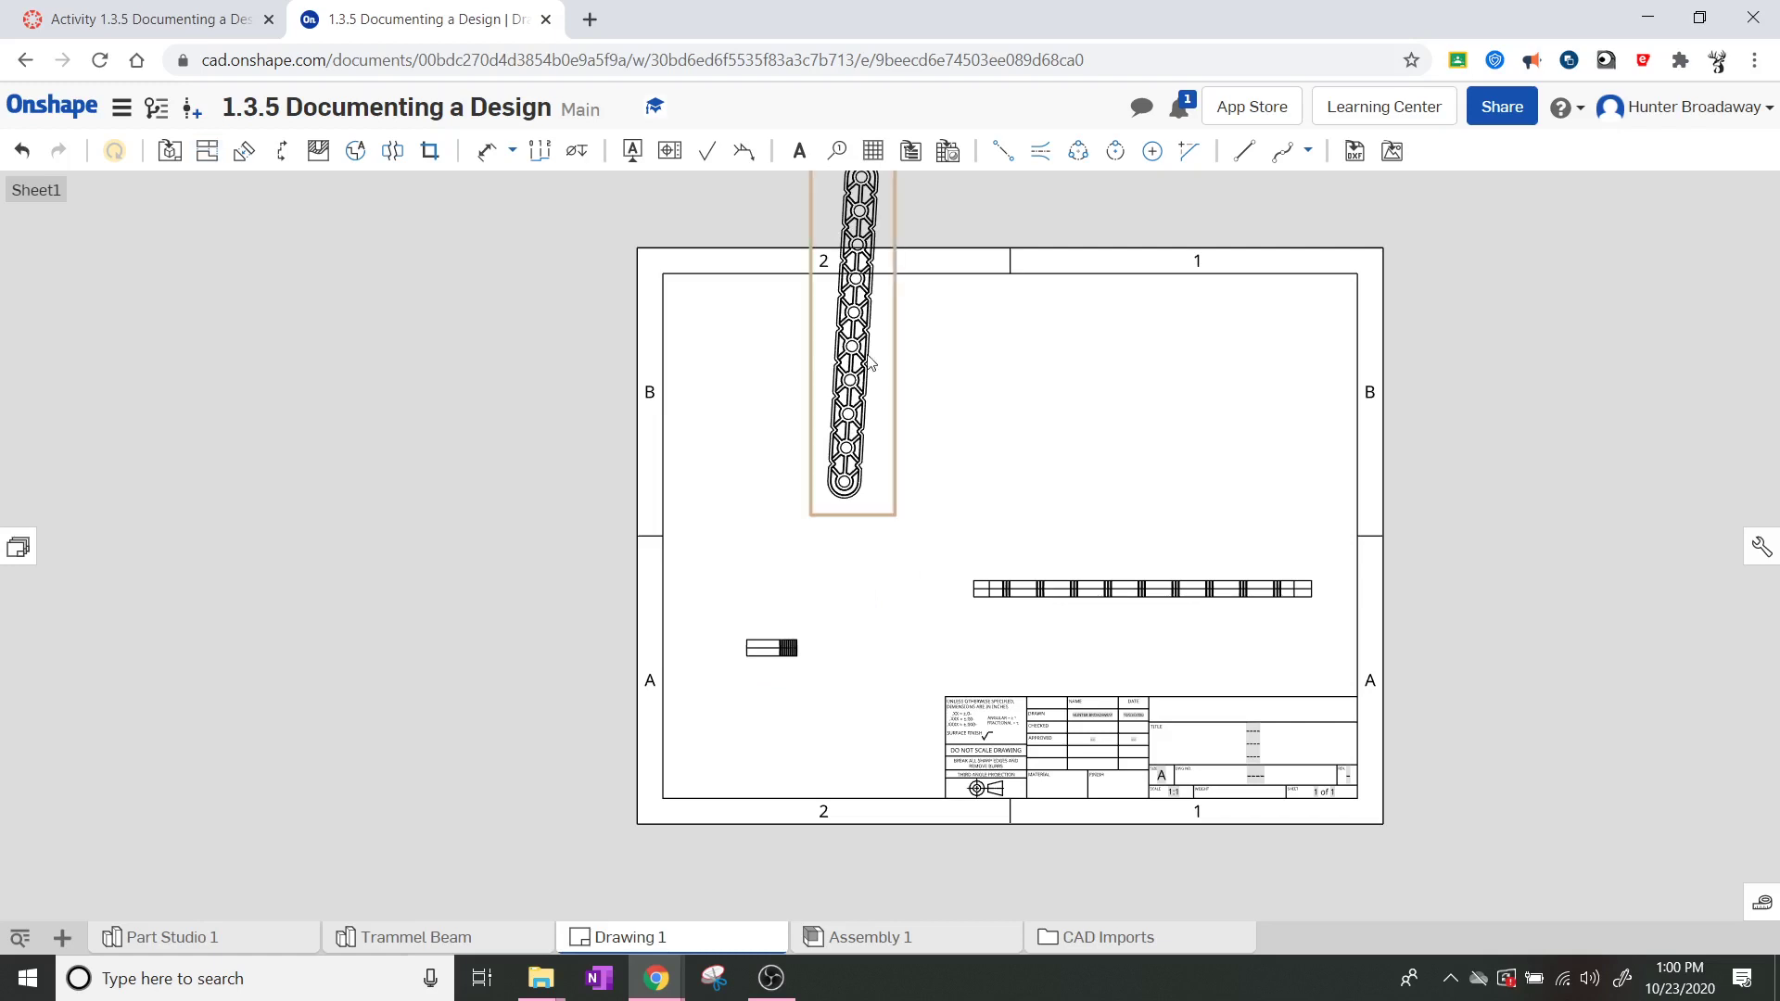
left_click_drag(871, 408, 872, 461)
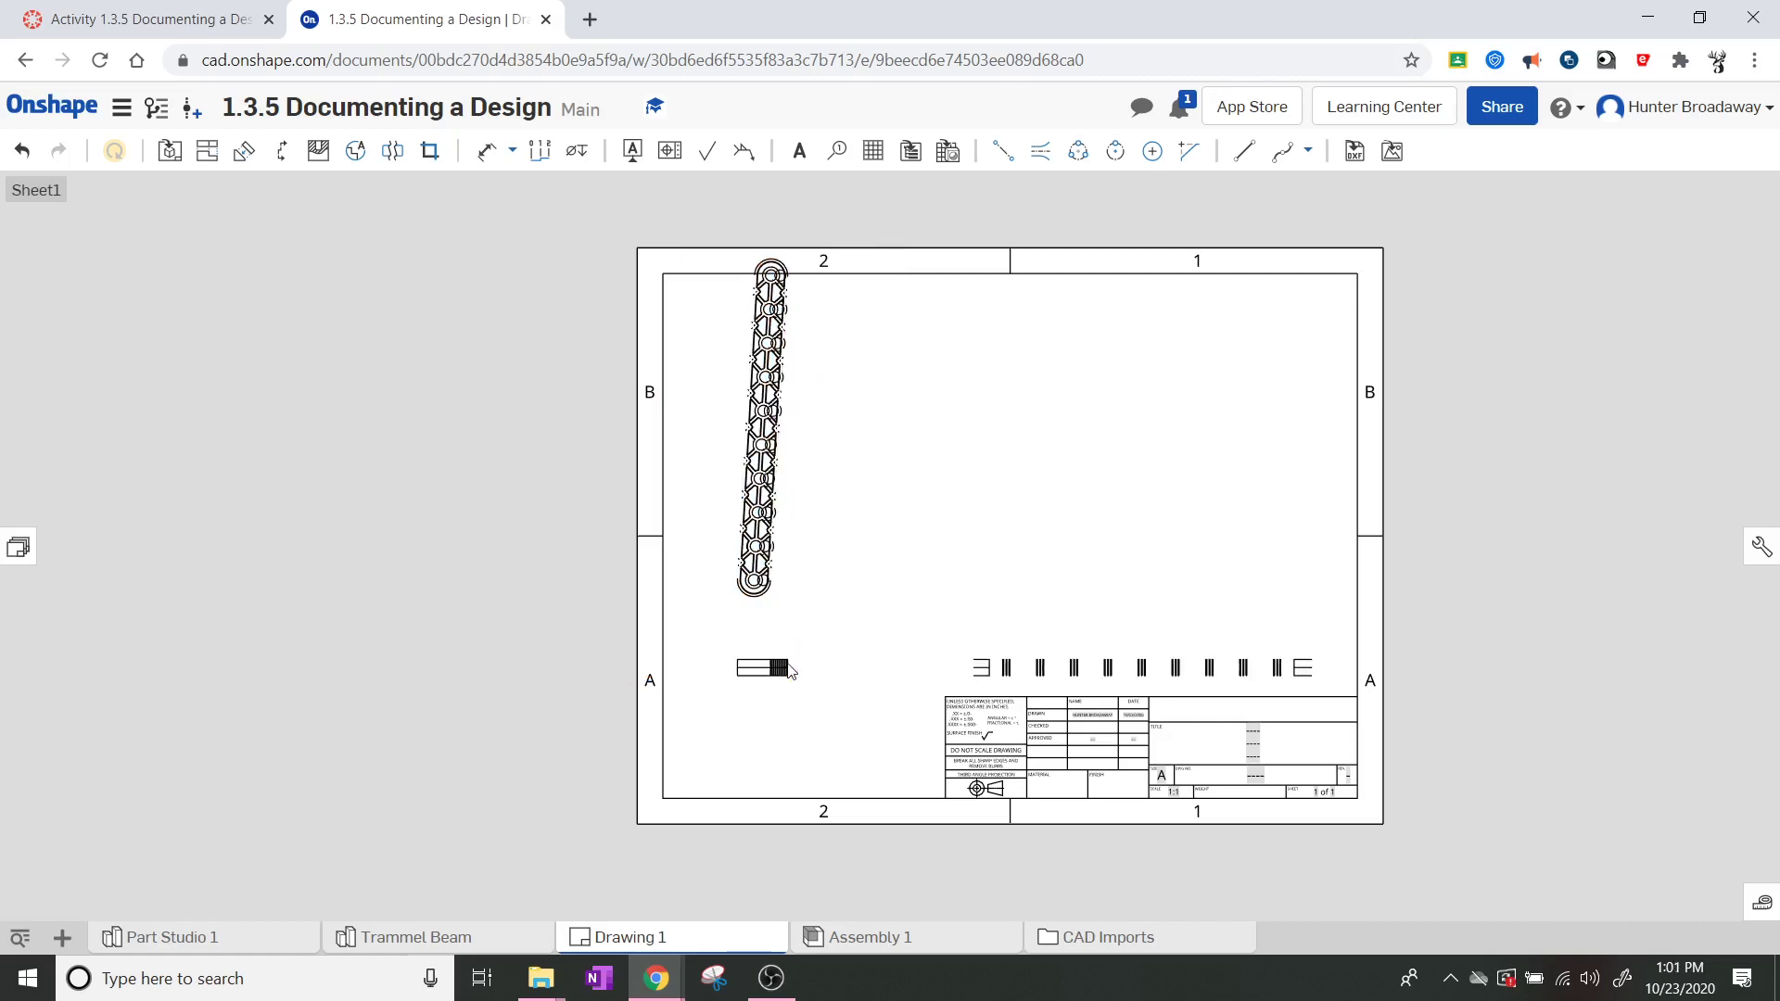
left_click_drag(790, 665, 792, 680)
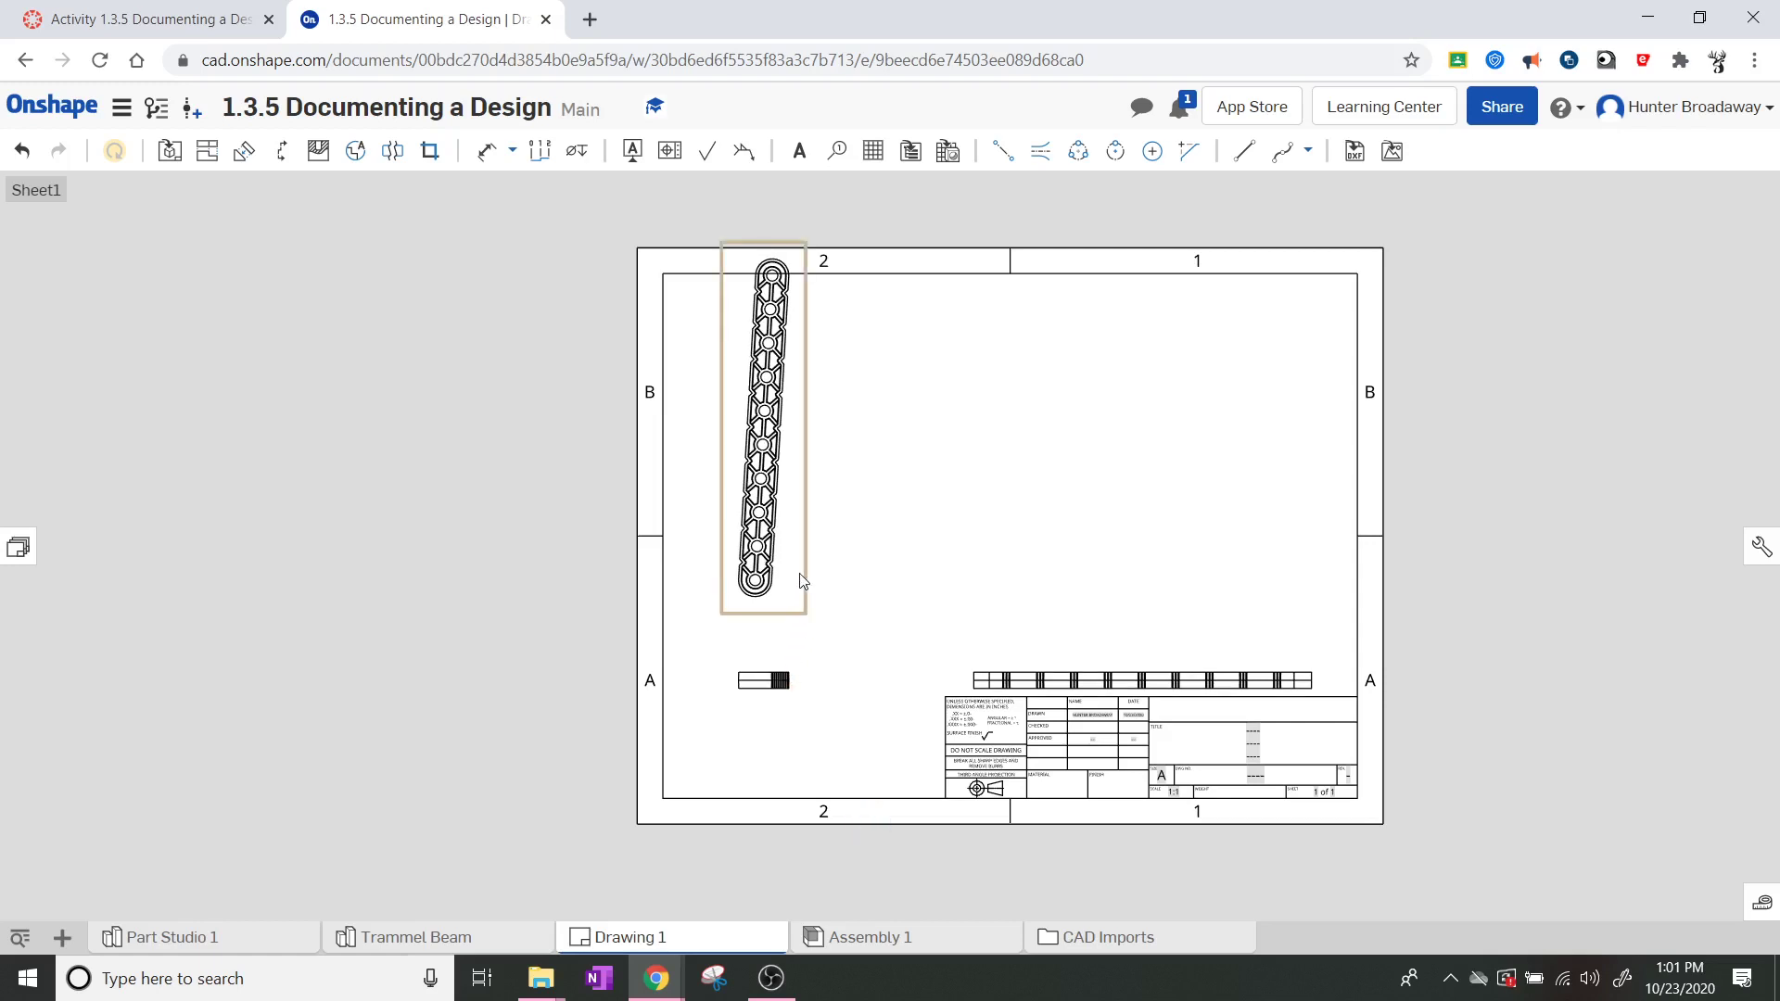
left_click(801, 531)
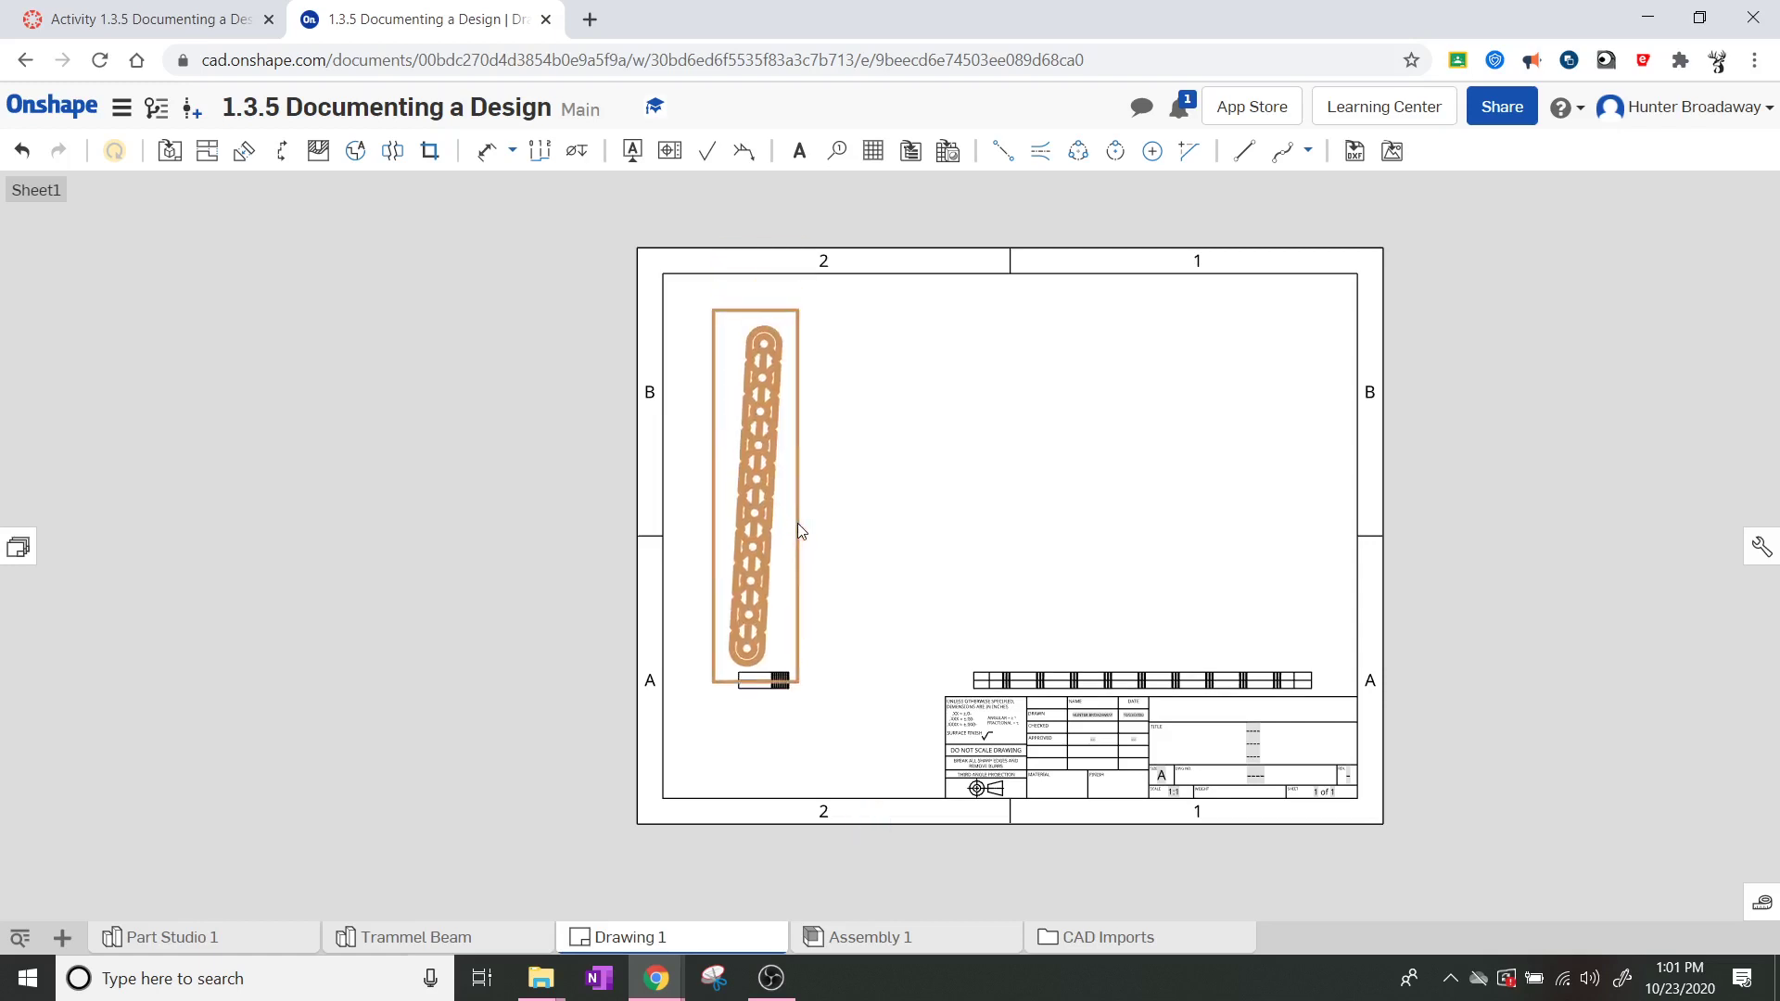
left_click(803, 516)
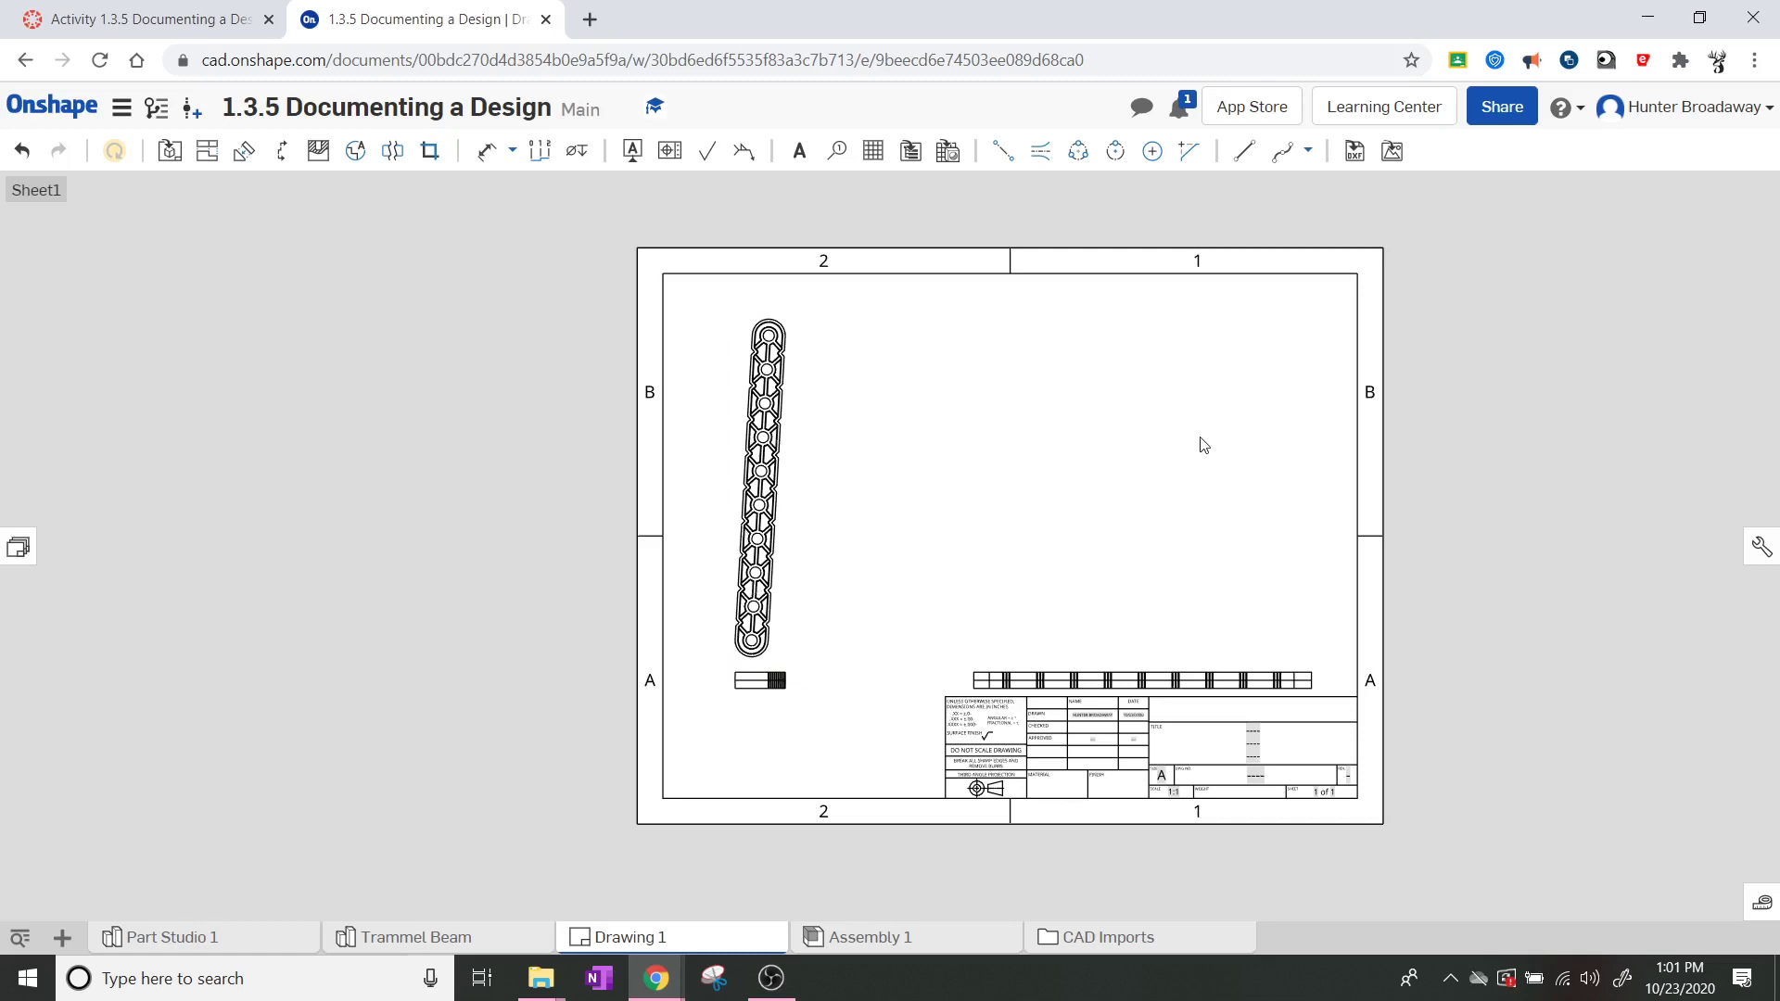
Create Detail A at 2:1 around the tall beam's top hole, placed right of the beam.
scroll(1087, 404, "up", 1)
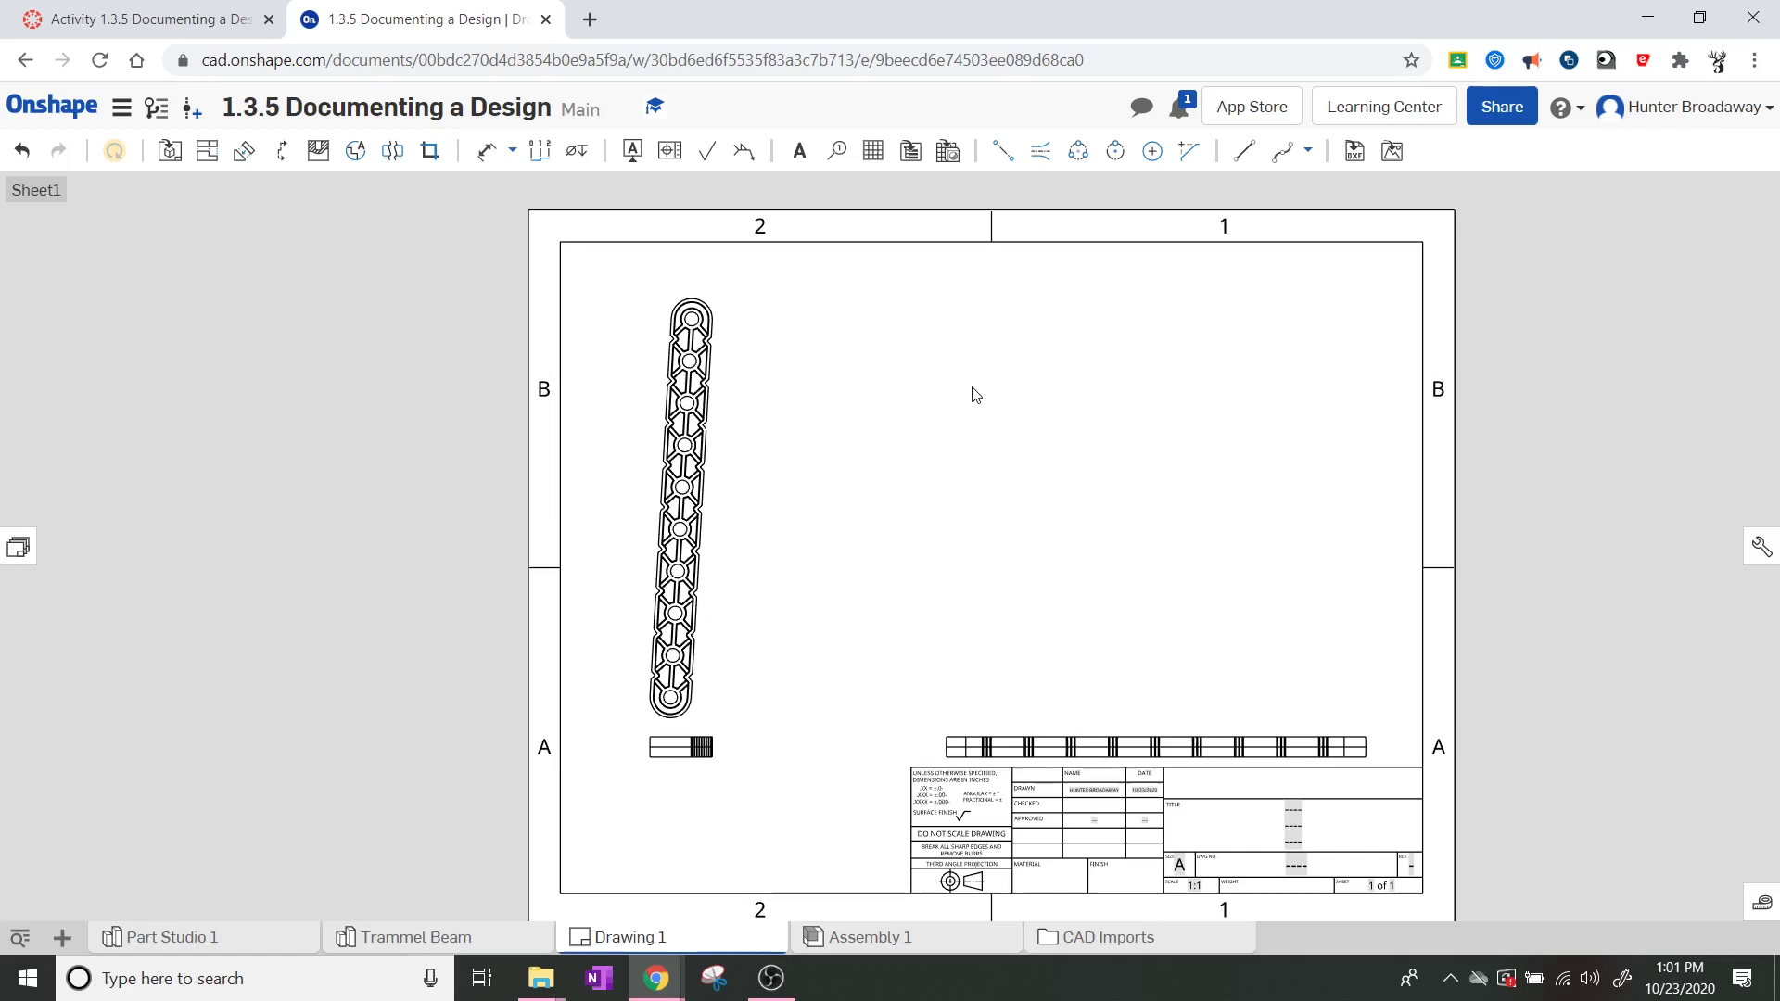
left_click(357, 151)
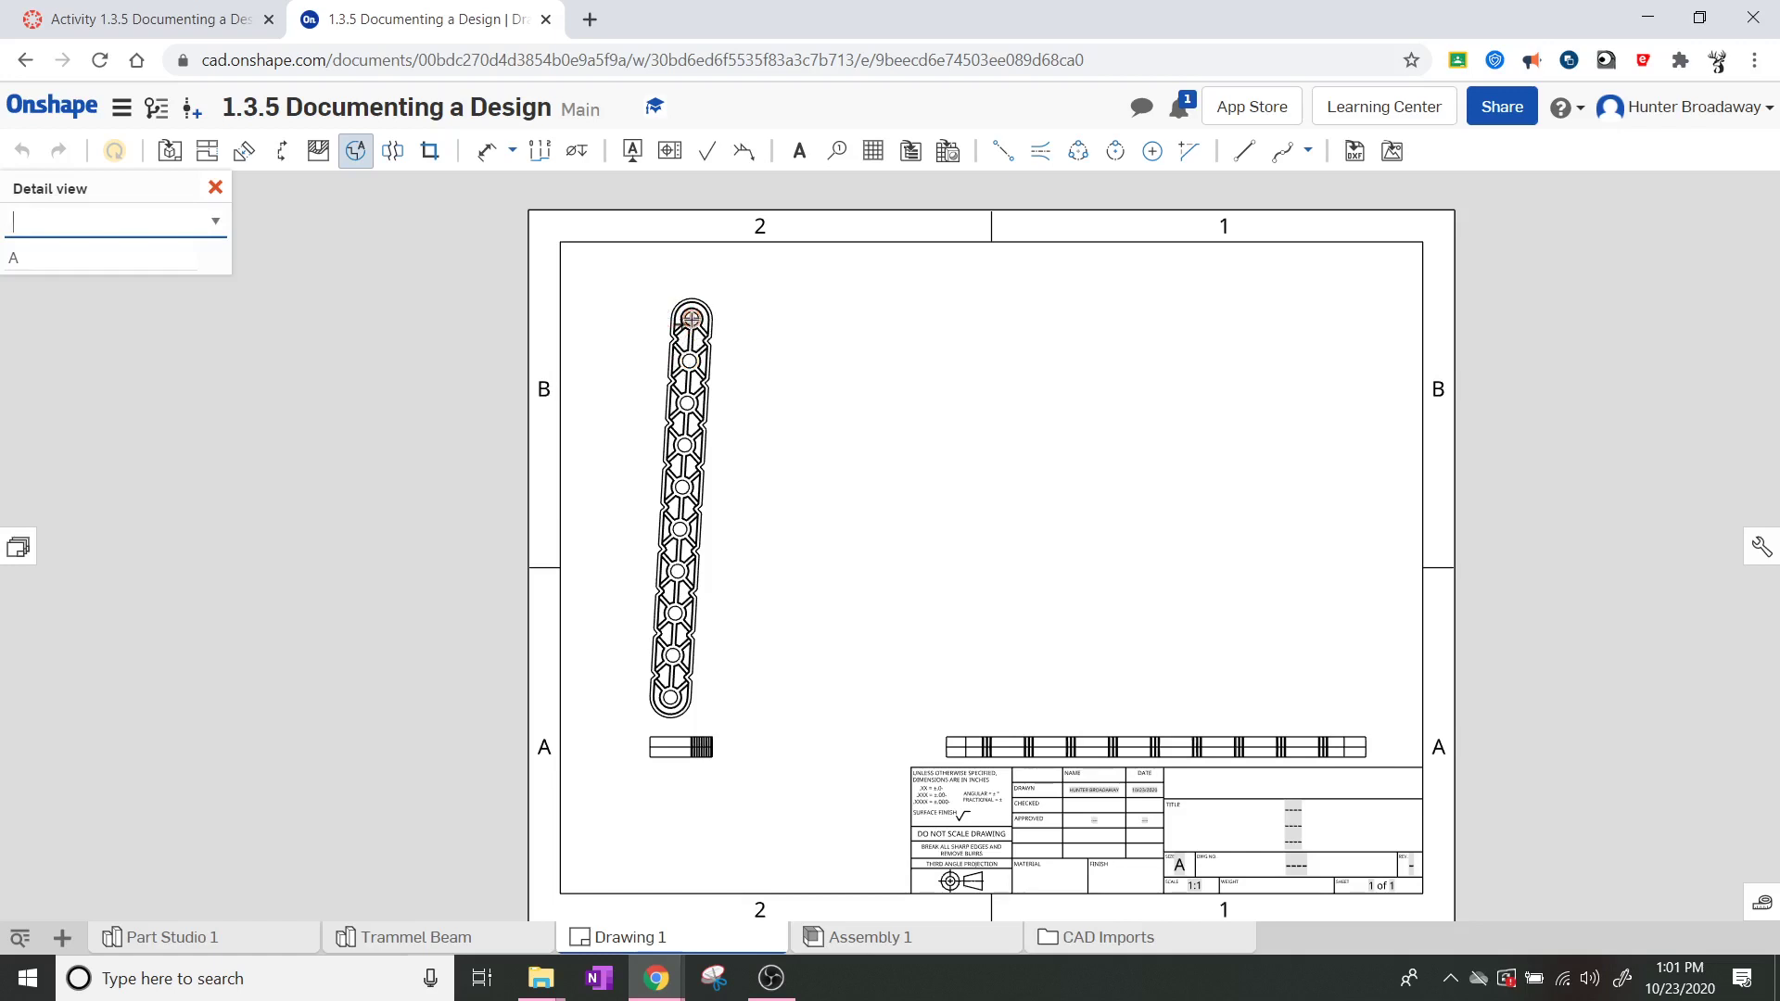
left_click(691, 318)
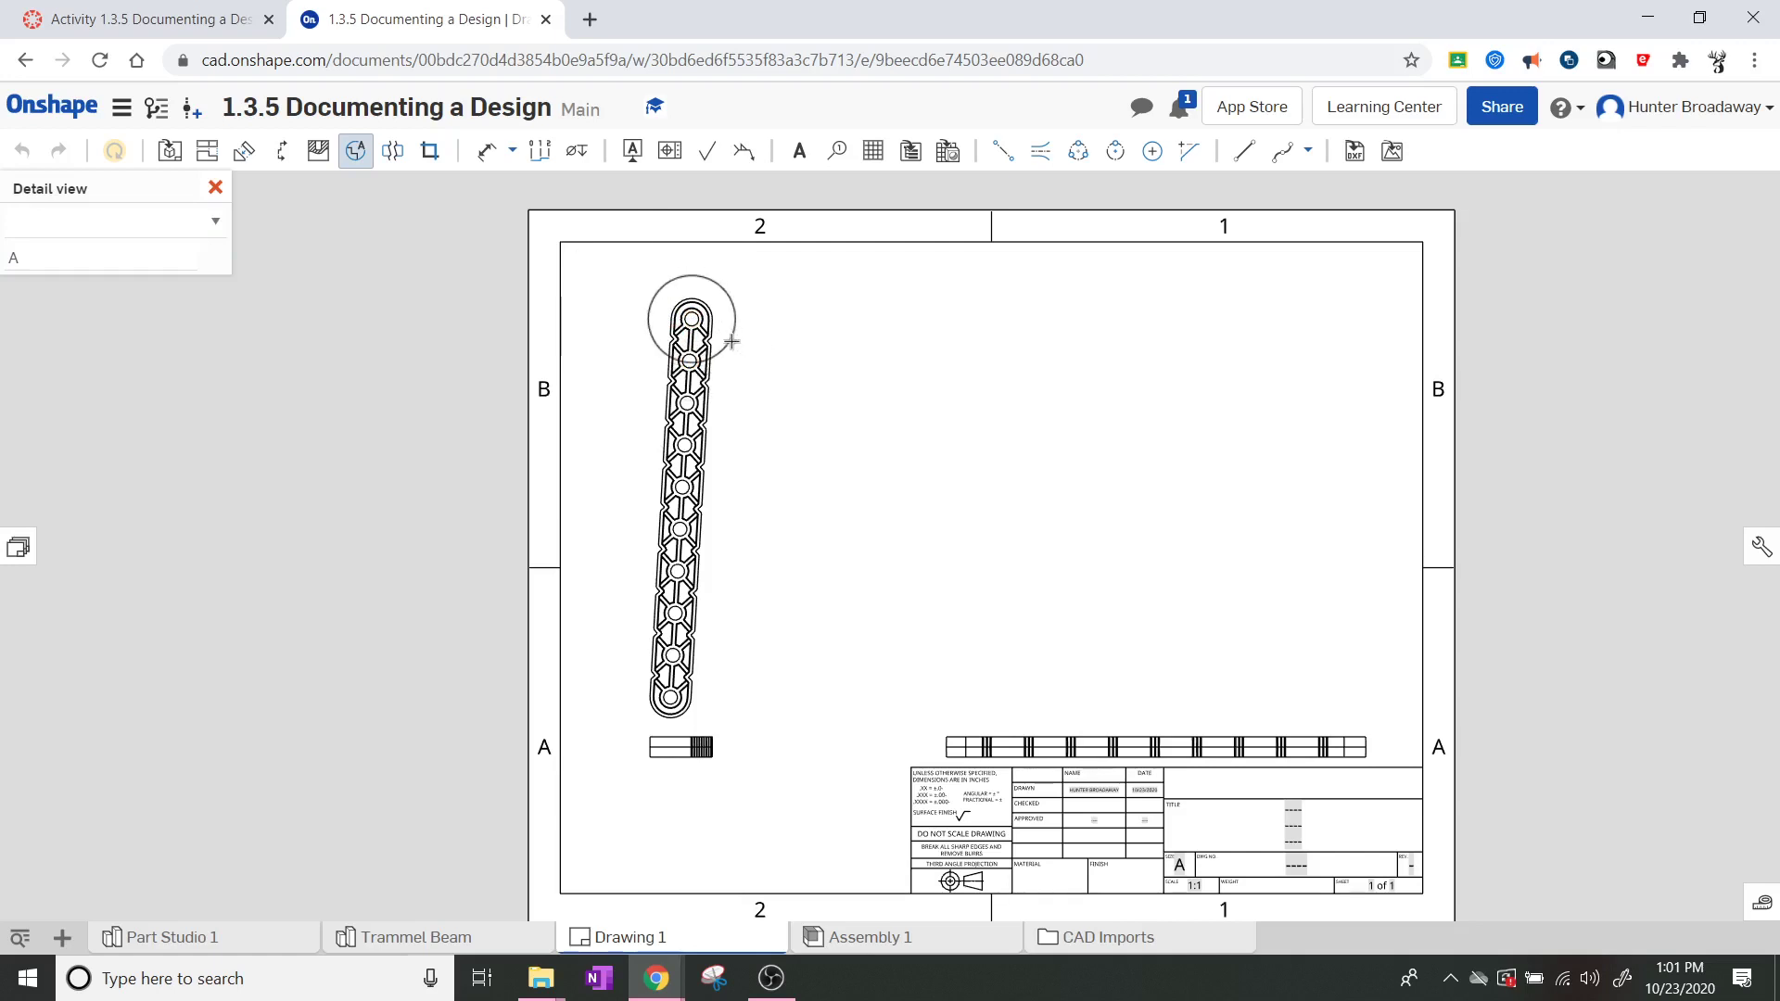
left_click(724, 340)
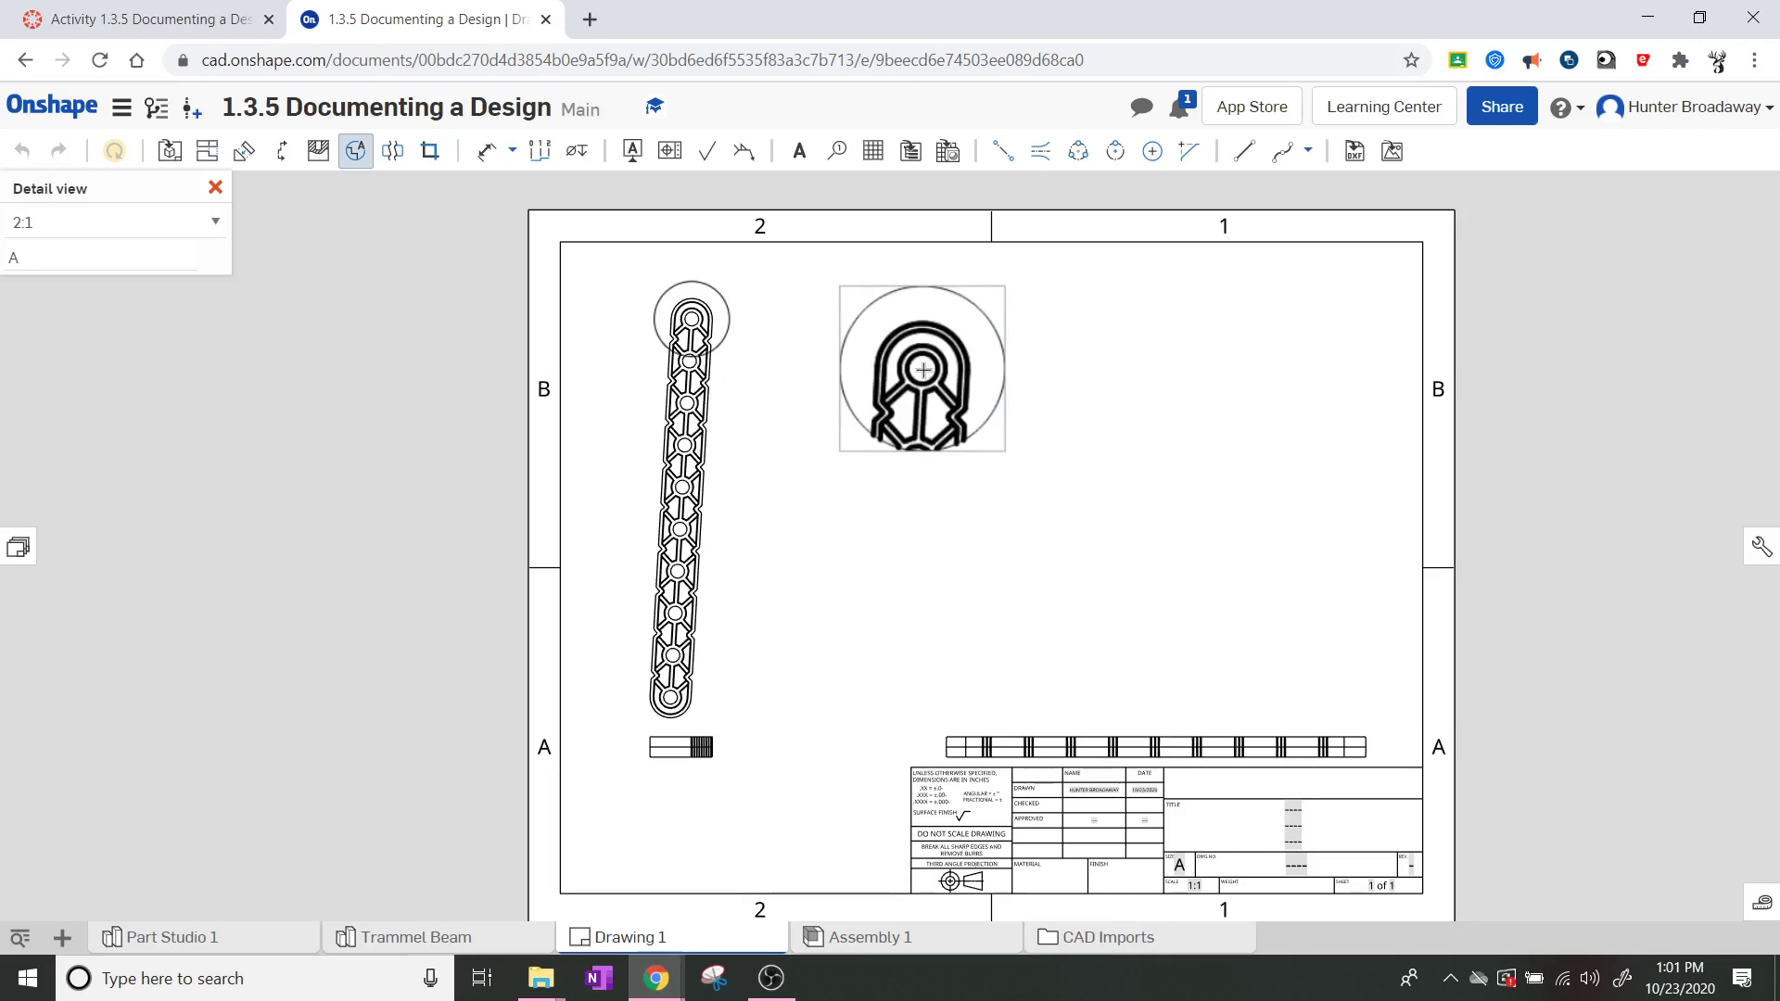
left_click(873, 823)
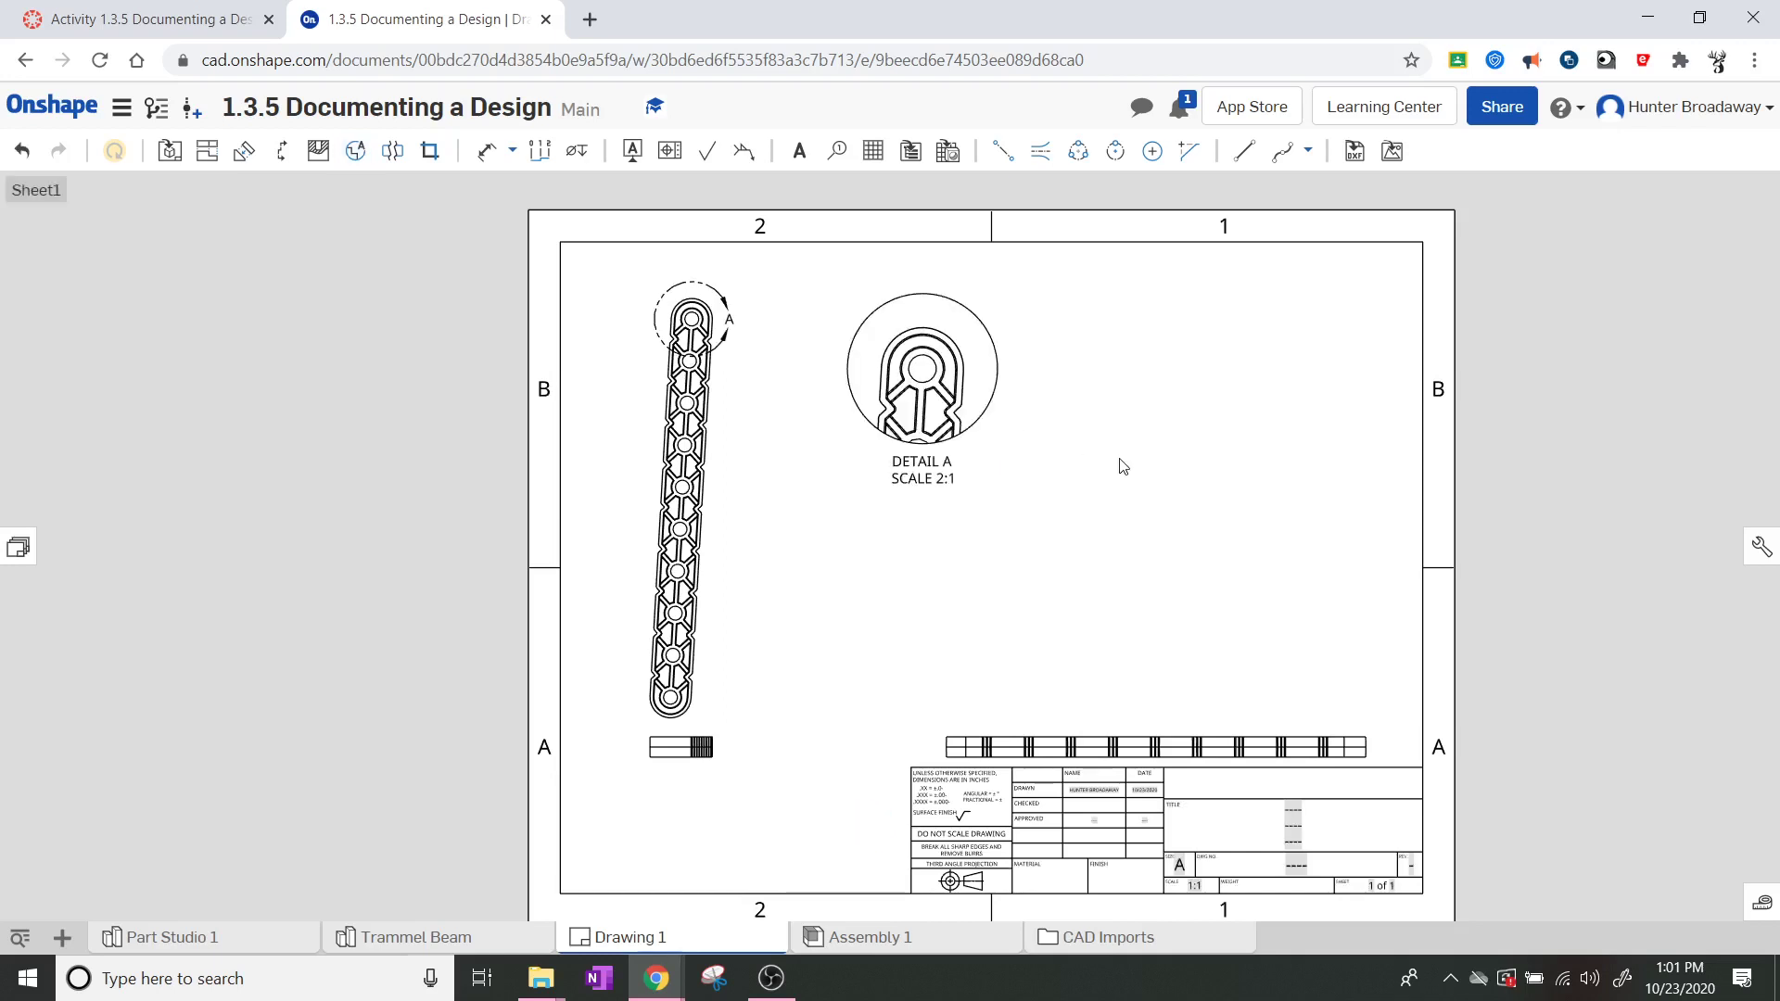
left_click(940, 473)
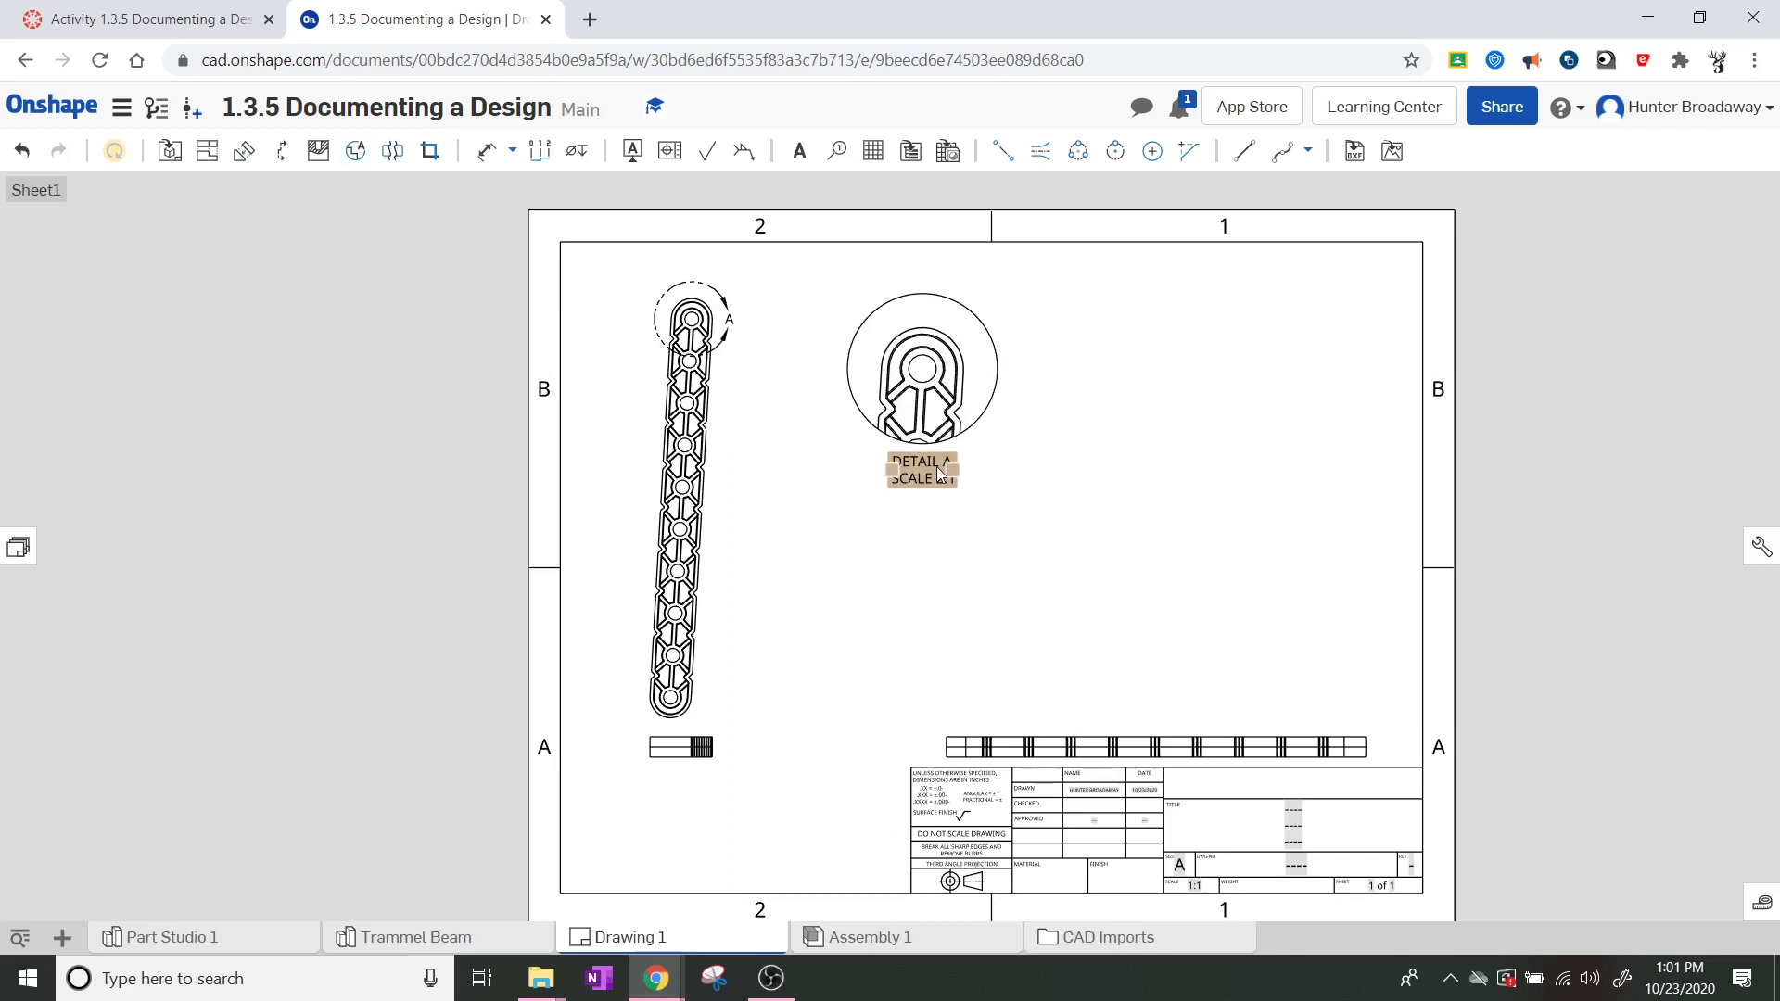
left_click(731, 326)
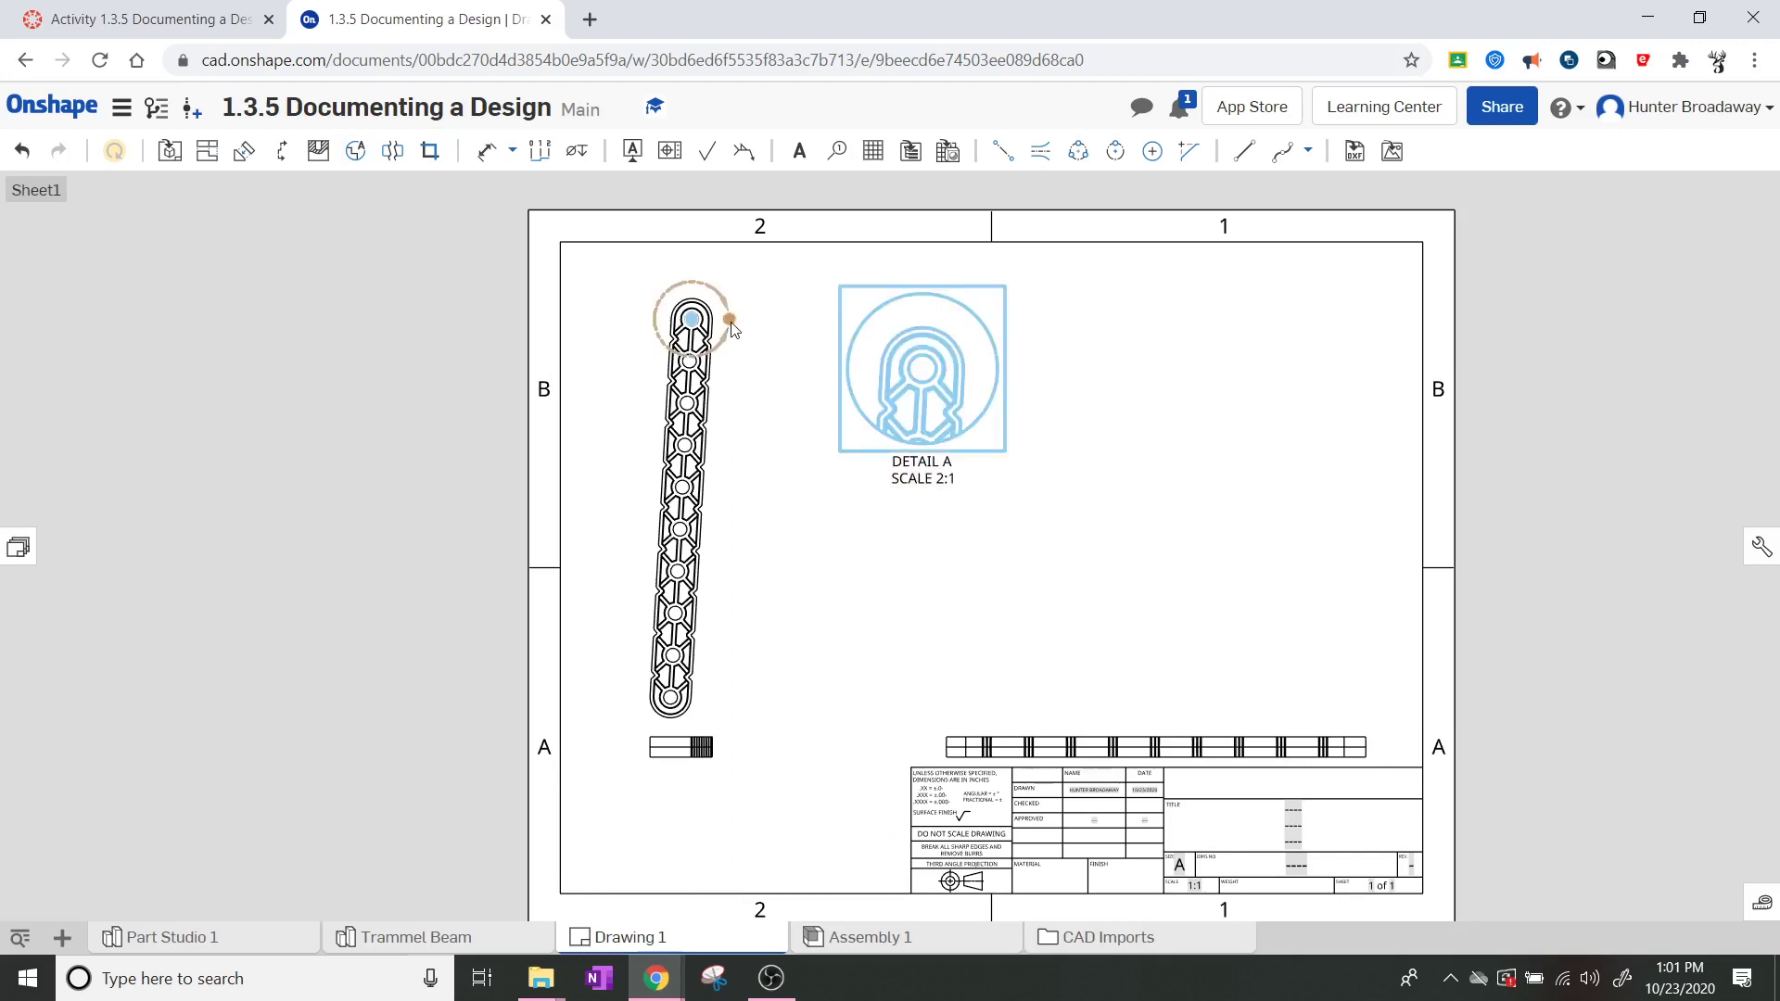
left_click(785, 389)
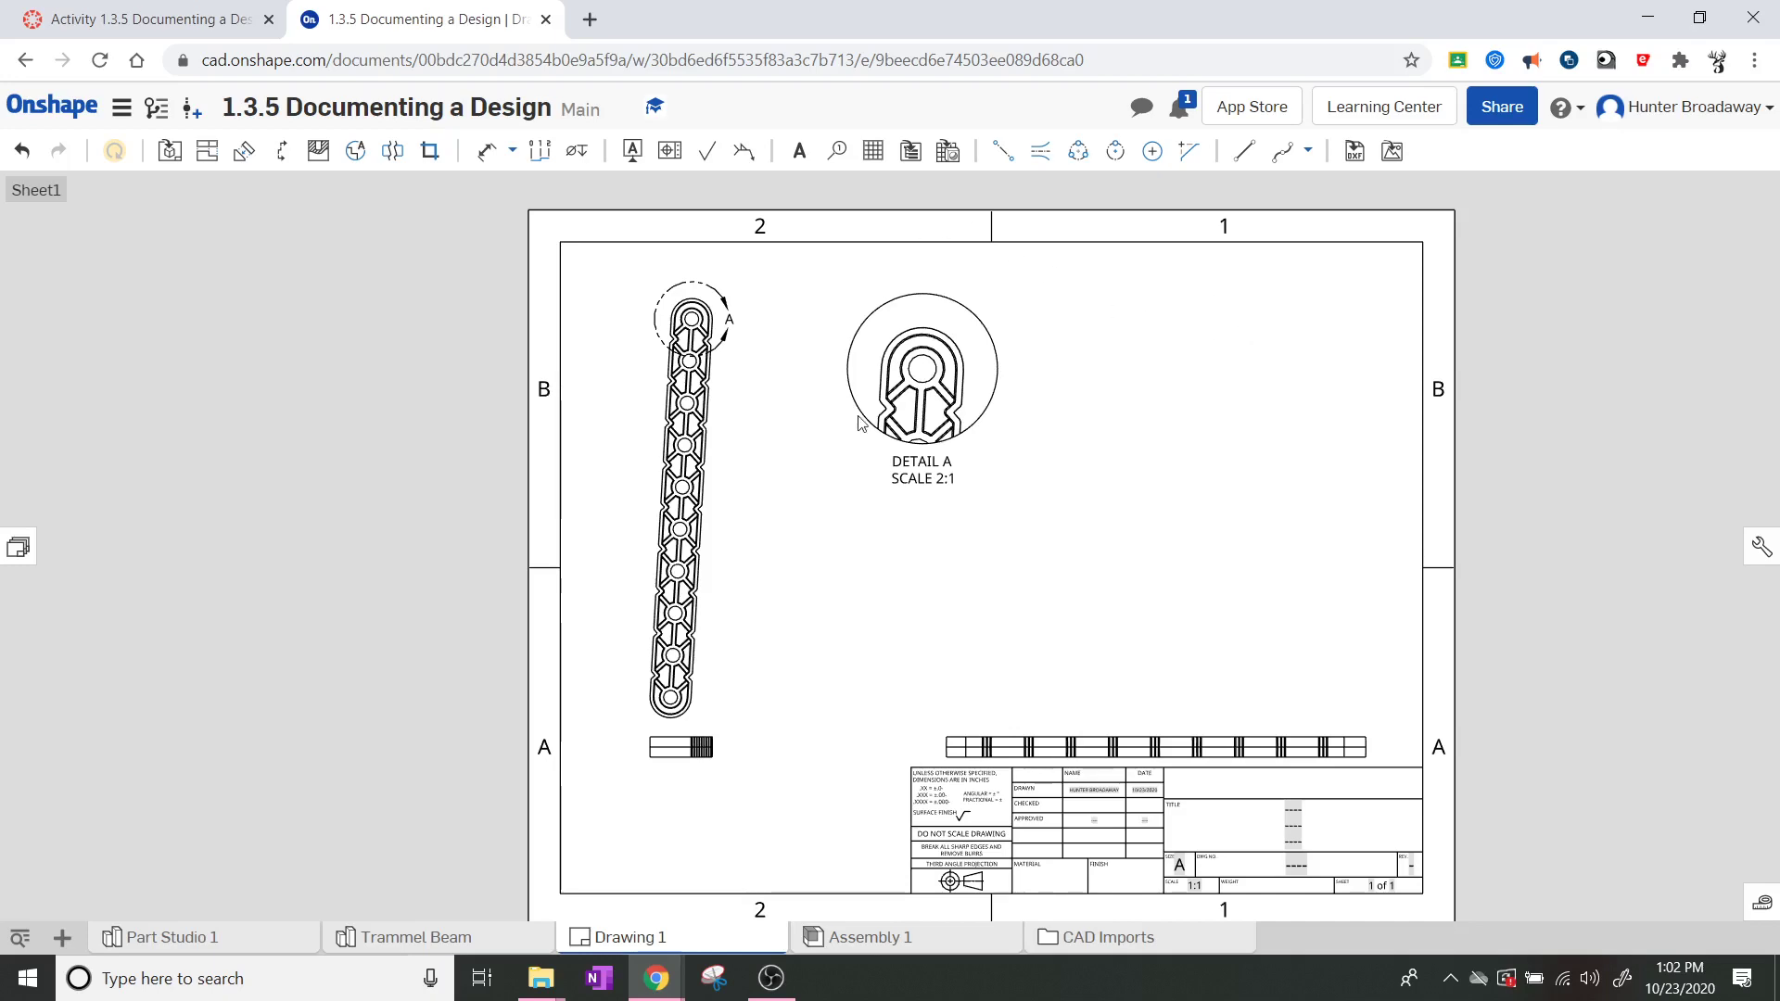
Return to the Canvas assignment and scroll past Figure 4 to step 6, Dimension the multiview.
left_click(145, 21)
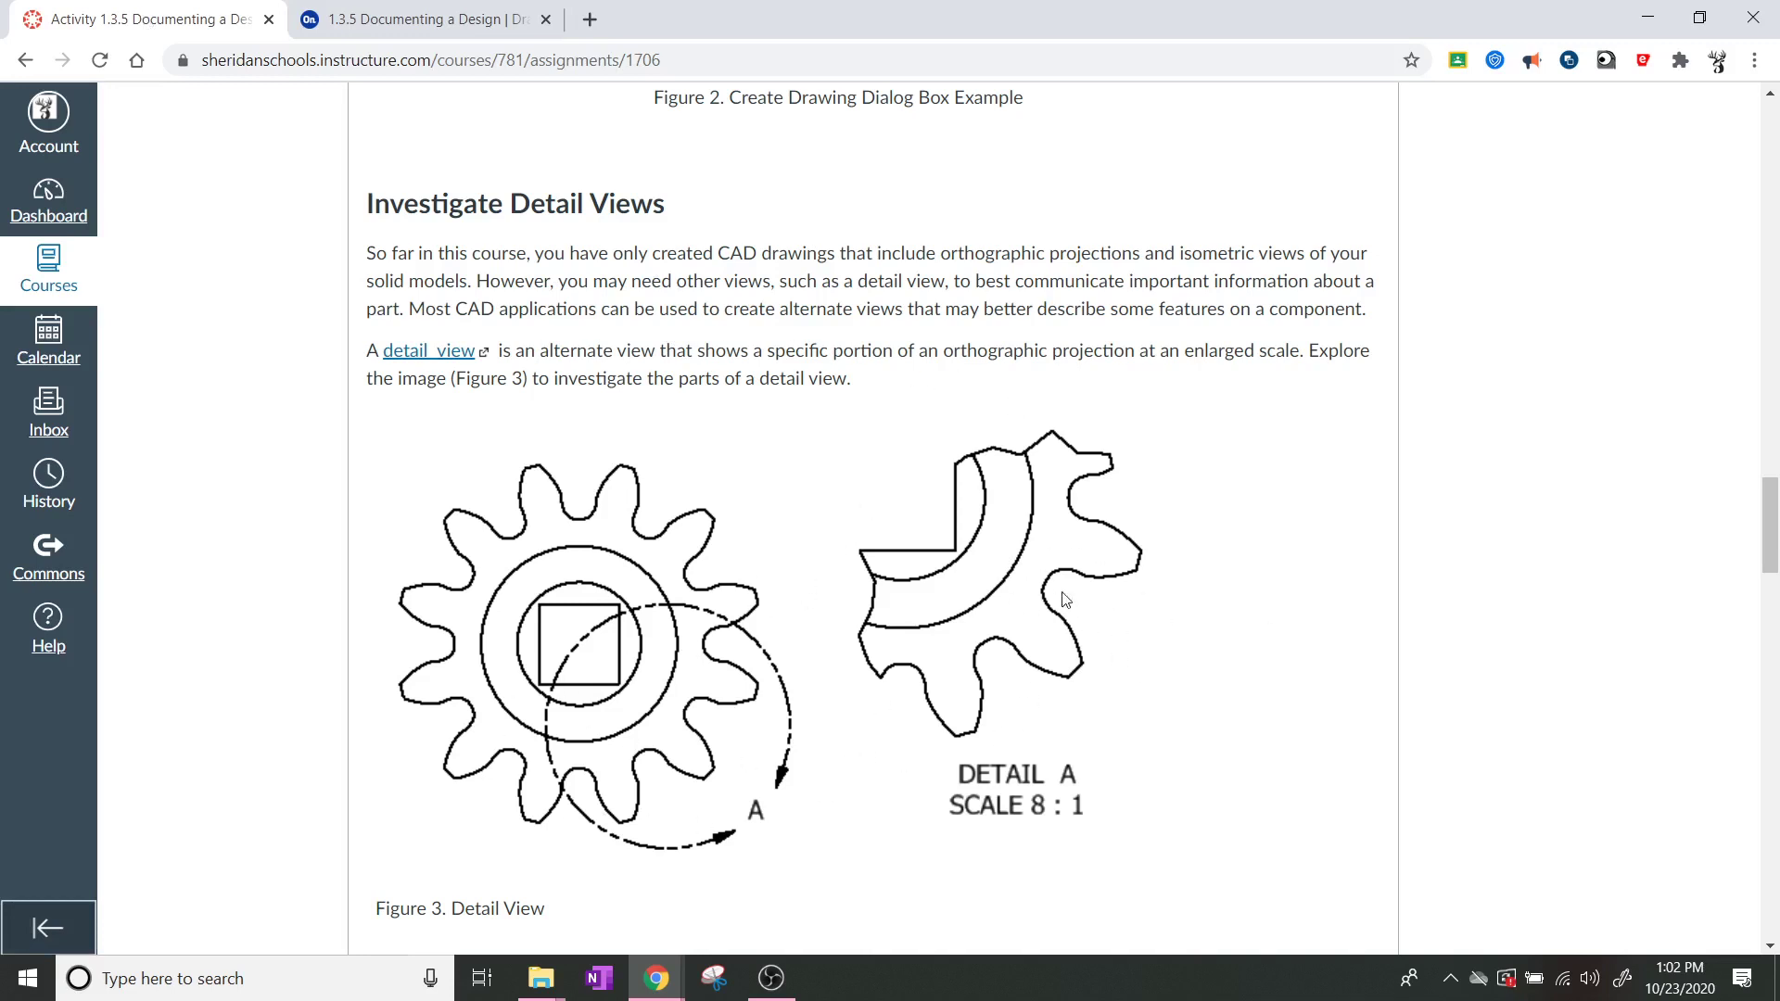
scroll(820, 569, "down", 3)
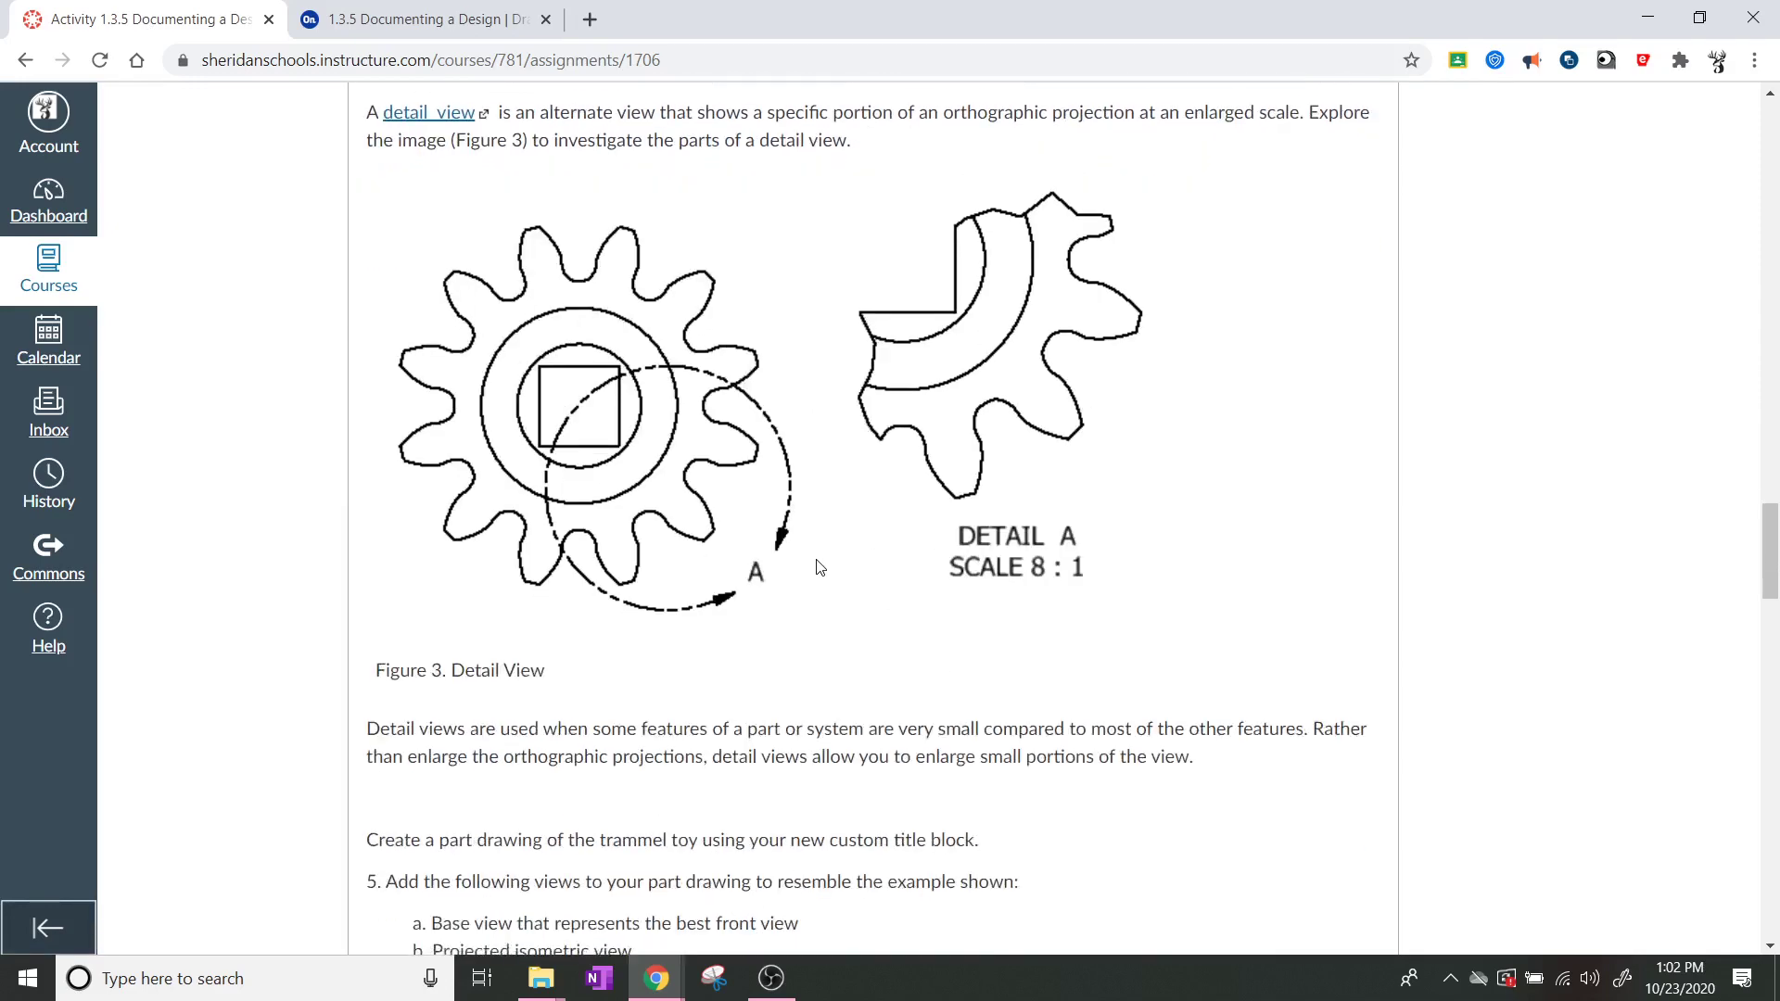
scroll(837, 390, "down", 4)
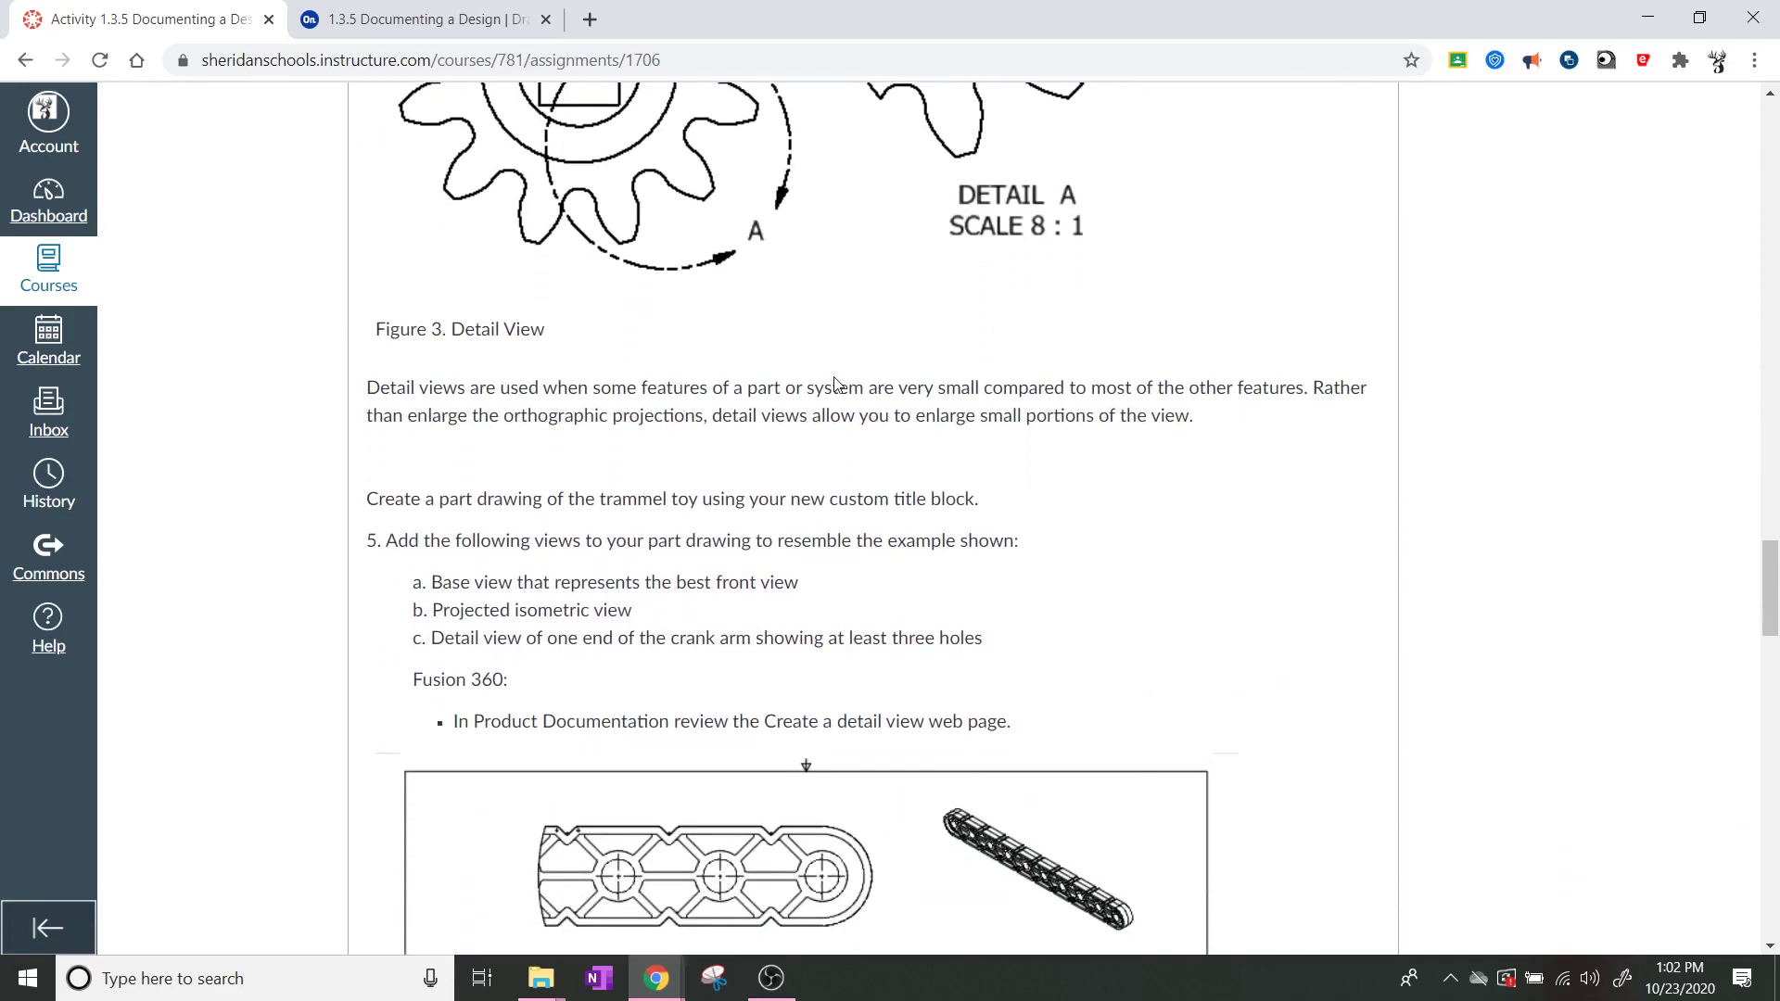
scroll(837, 384, "down", 2)
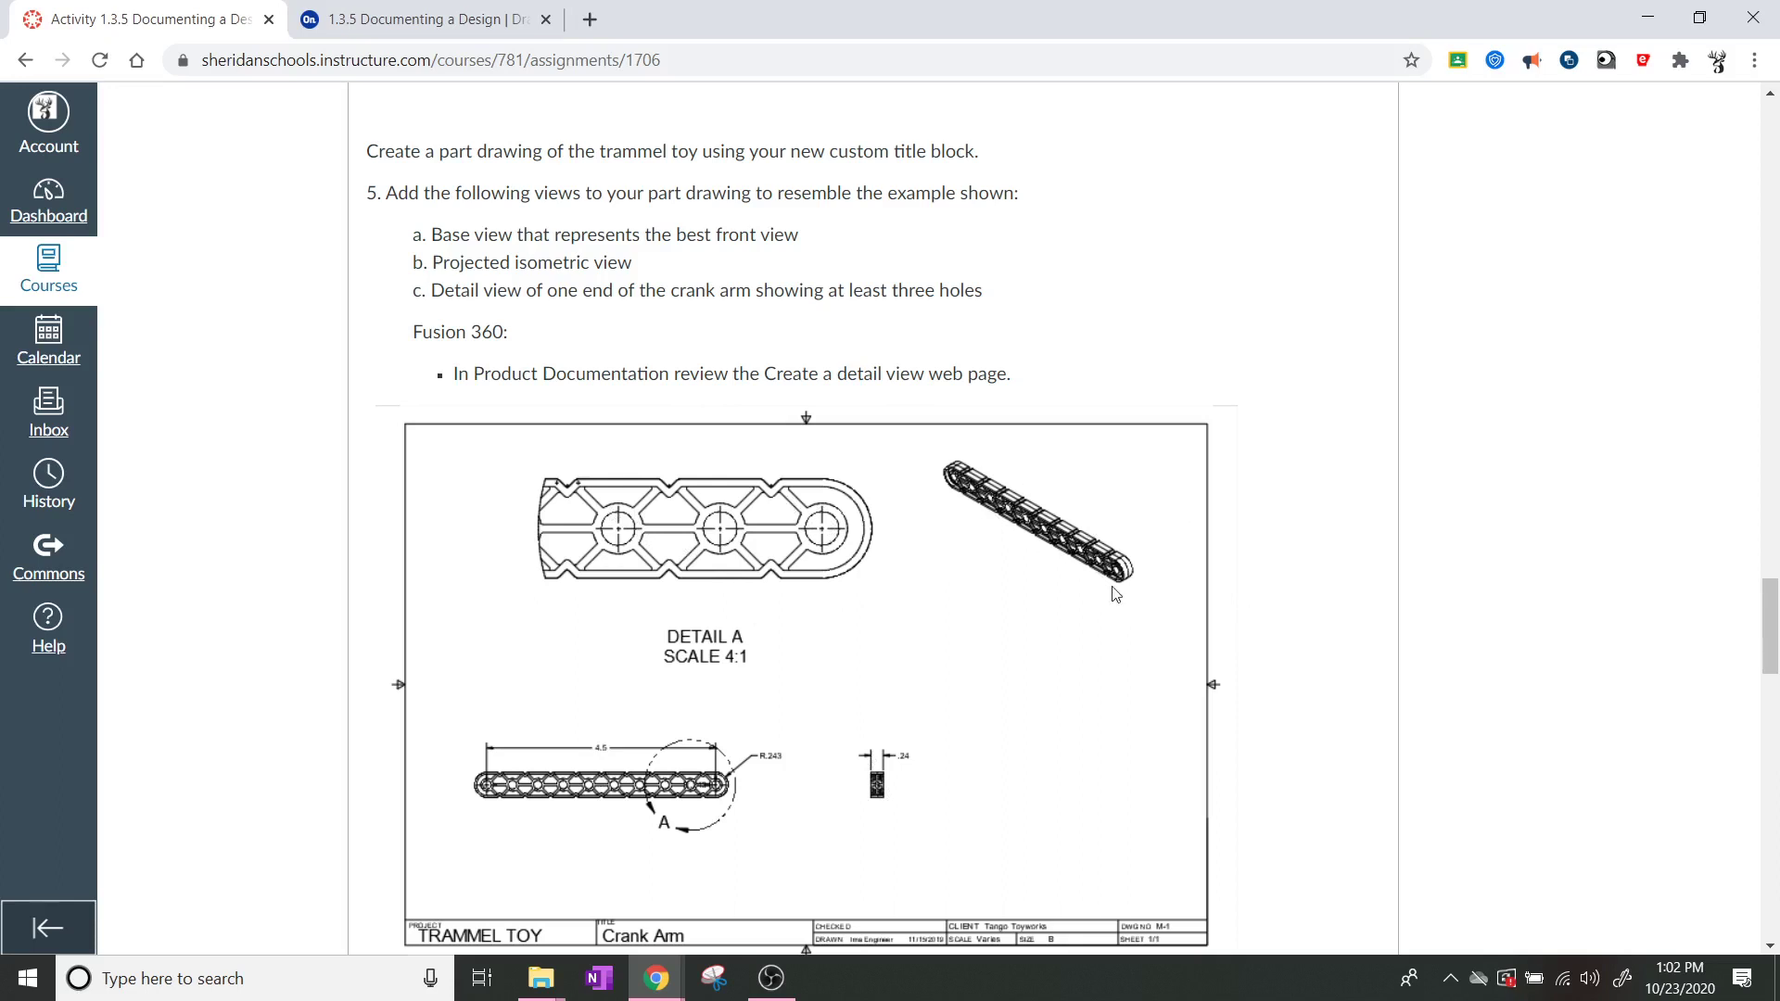
scroll(1117, 594, "down", 2)
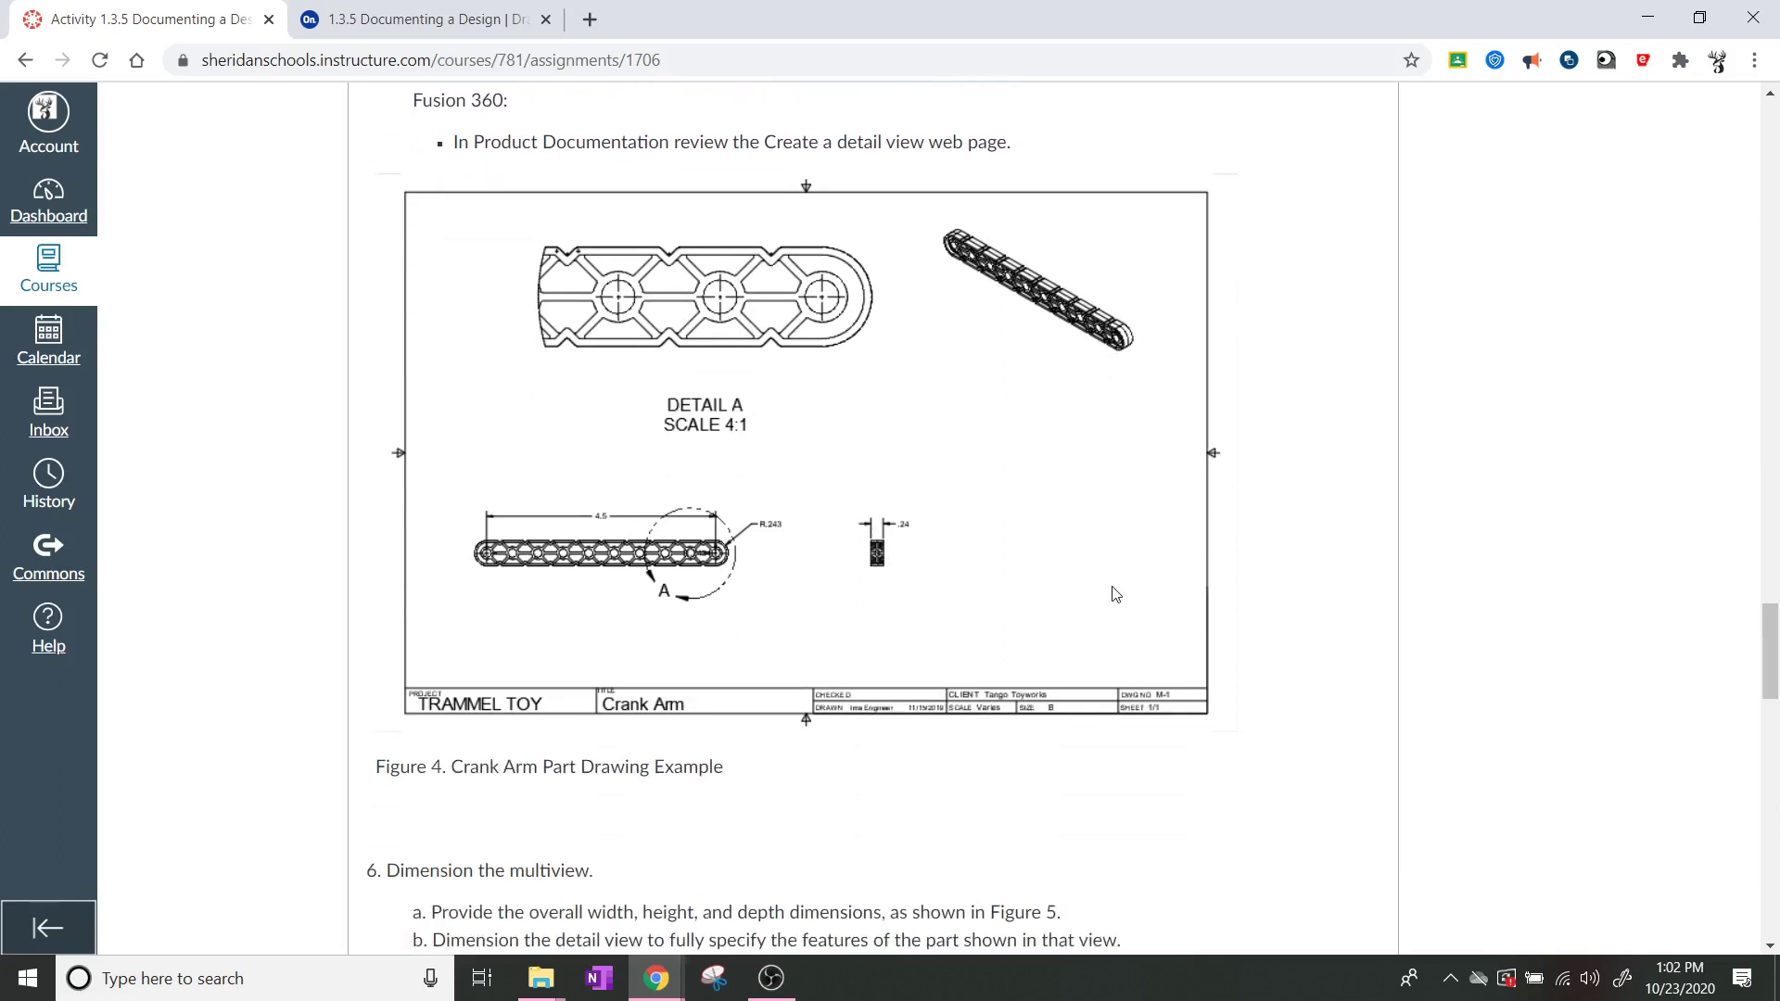
scroll(1116, 594, "up", 1)
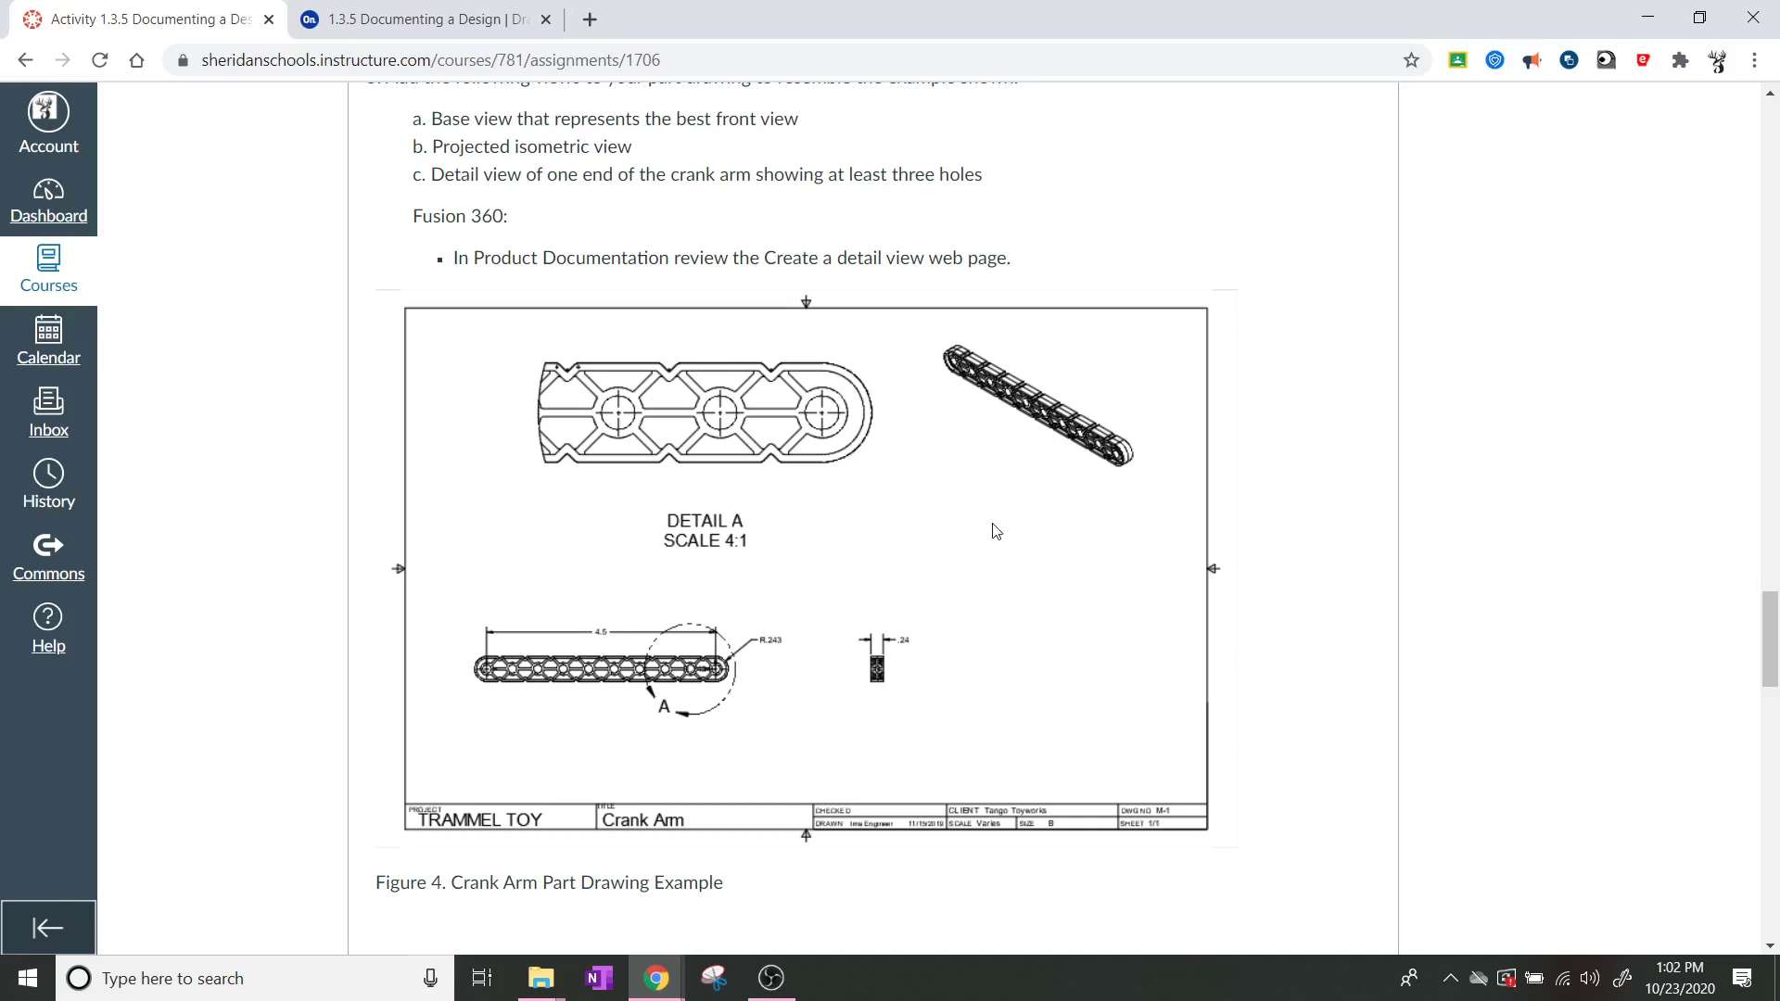
scroll(988, 531, "down", 4)
scroll(987, 531, "down", 3)
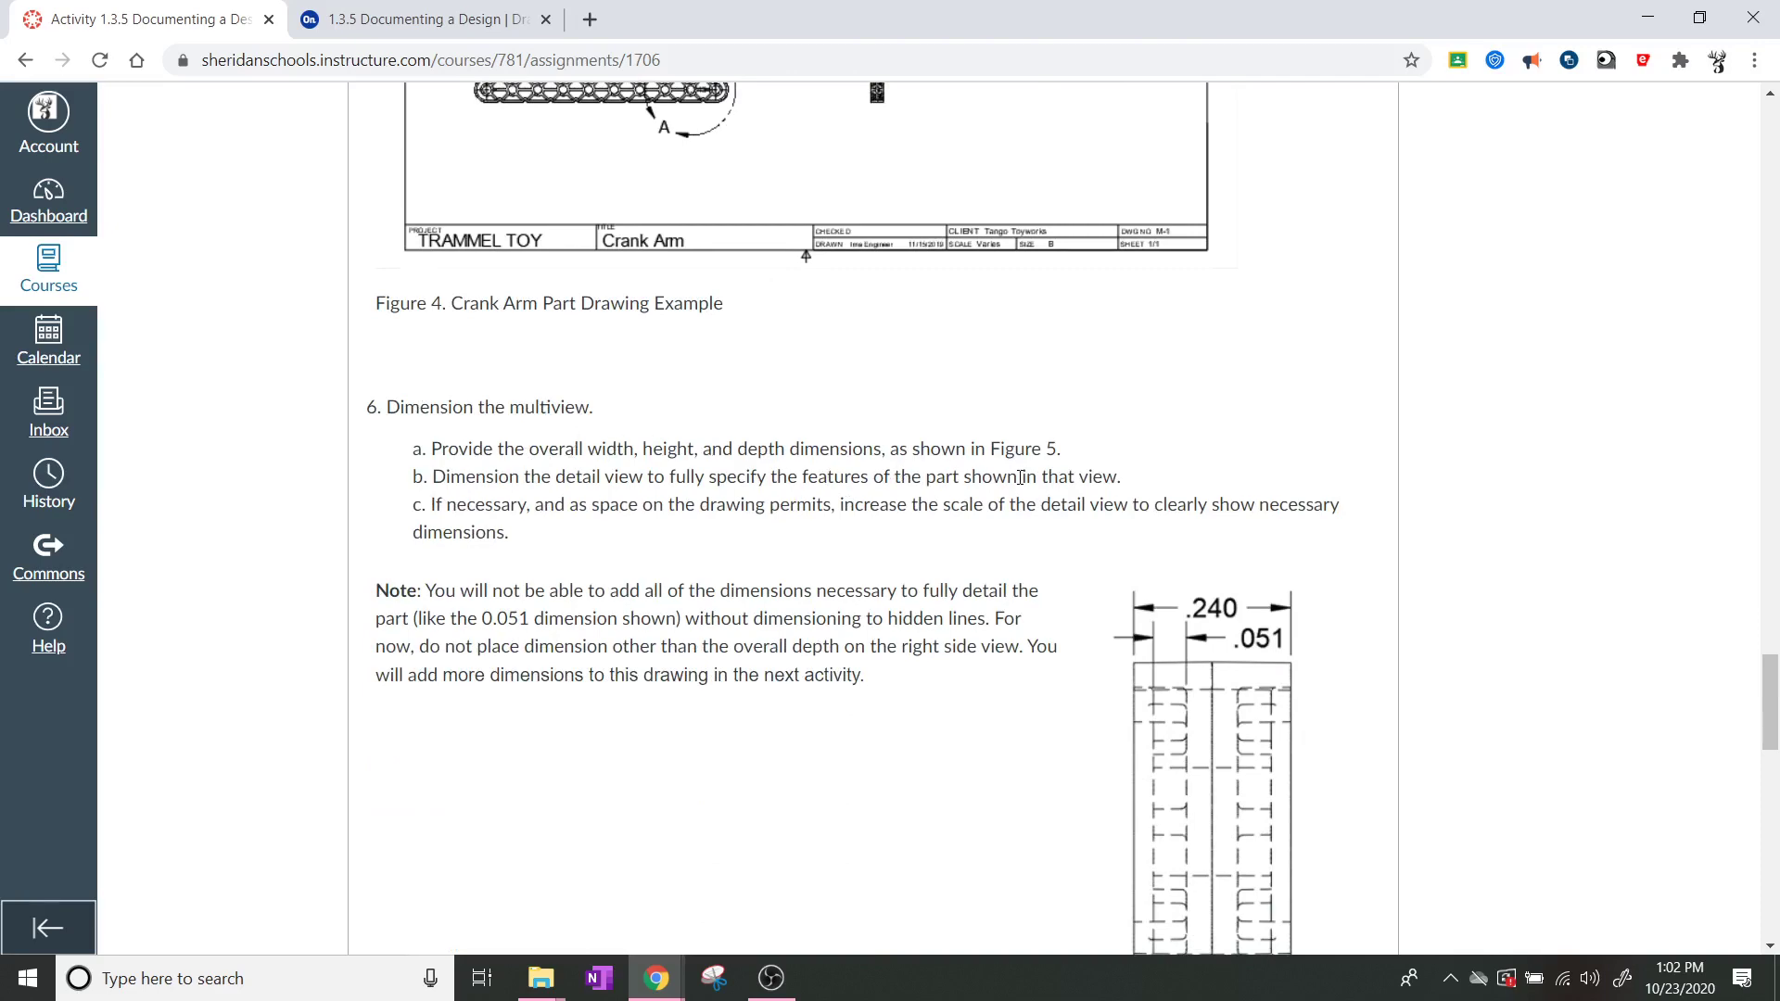
Scroll through the Figure 5 dimensioning note on the Canvas assignment page.
scroll(1038, 491, "down", 3)
scroll(1053, 502, "up", 2)
scroll(1196, 505, "down", 1)
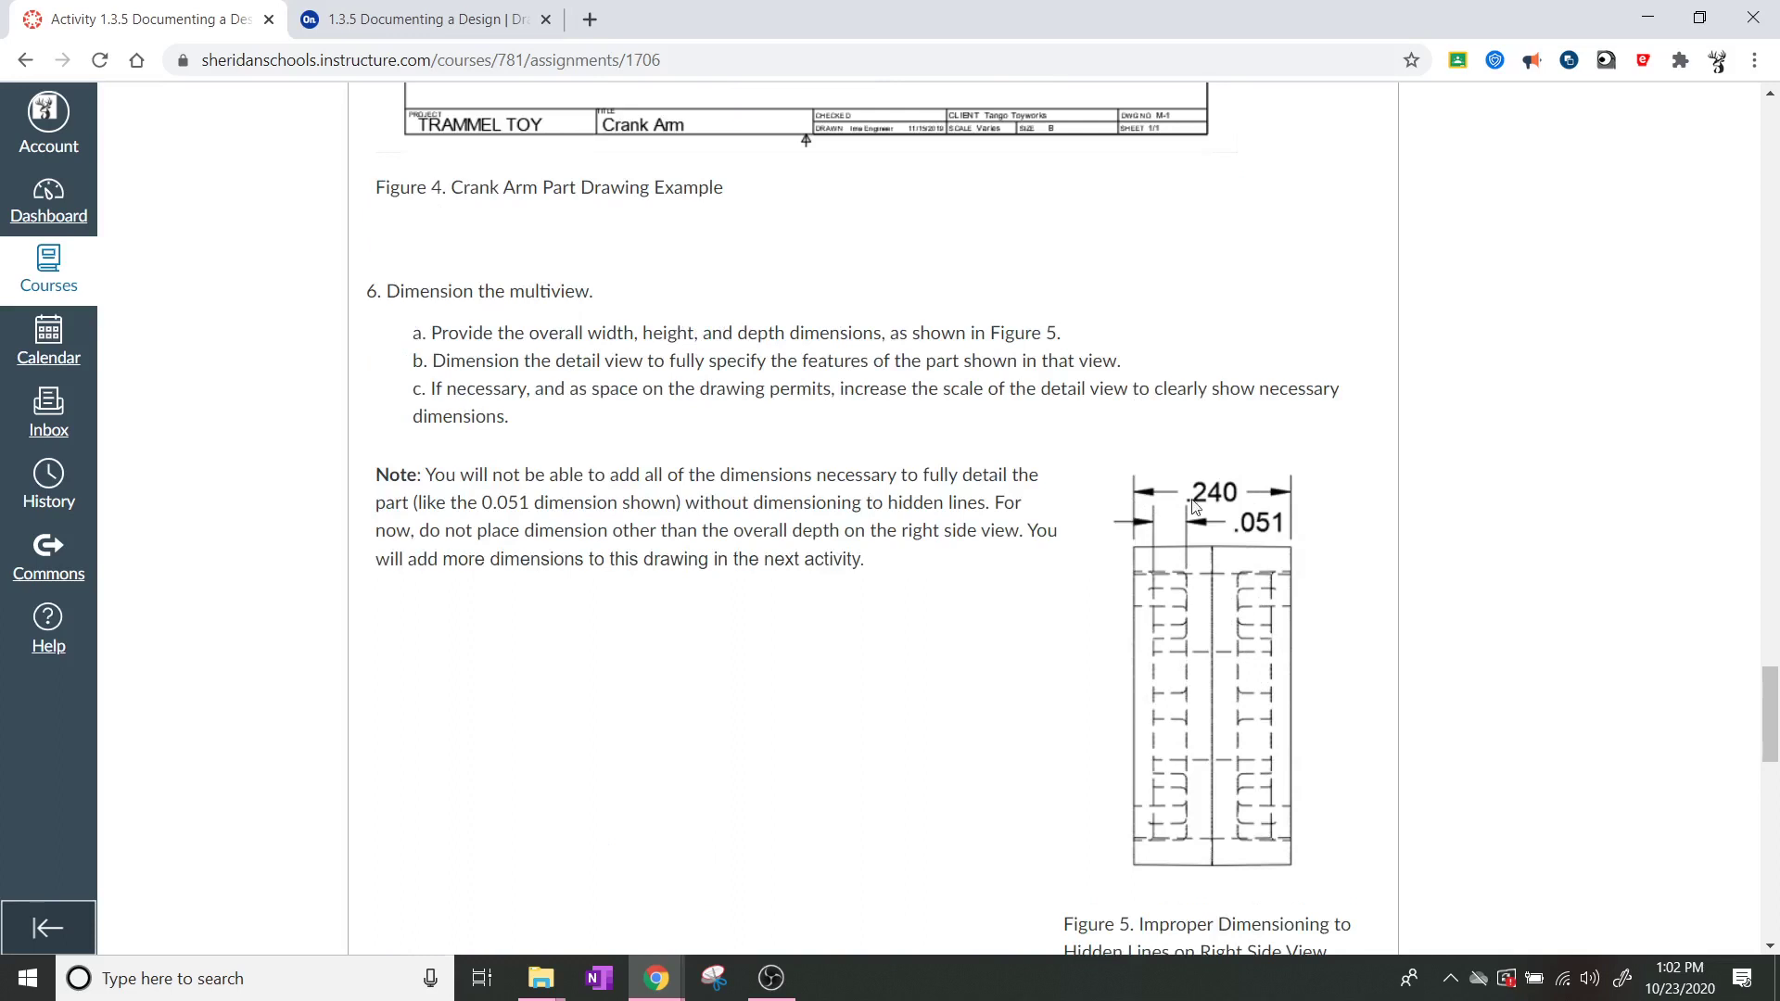
scroll(1185, 570, "down", 1)
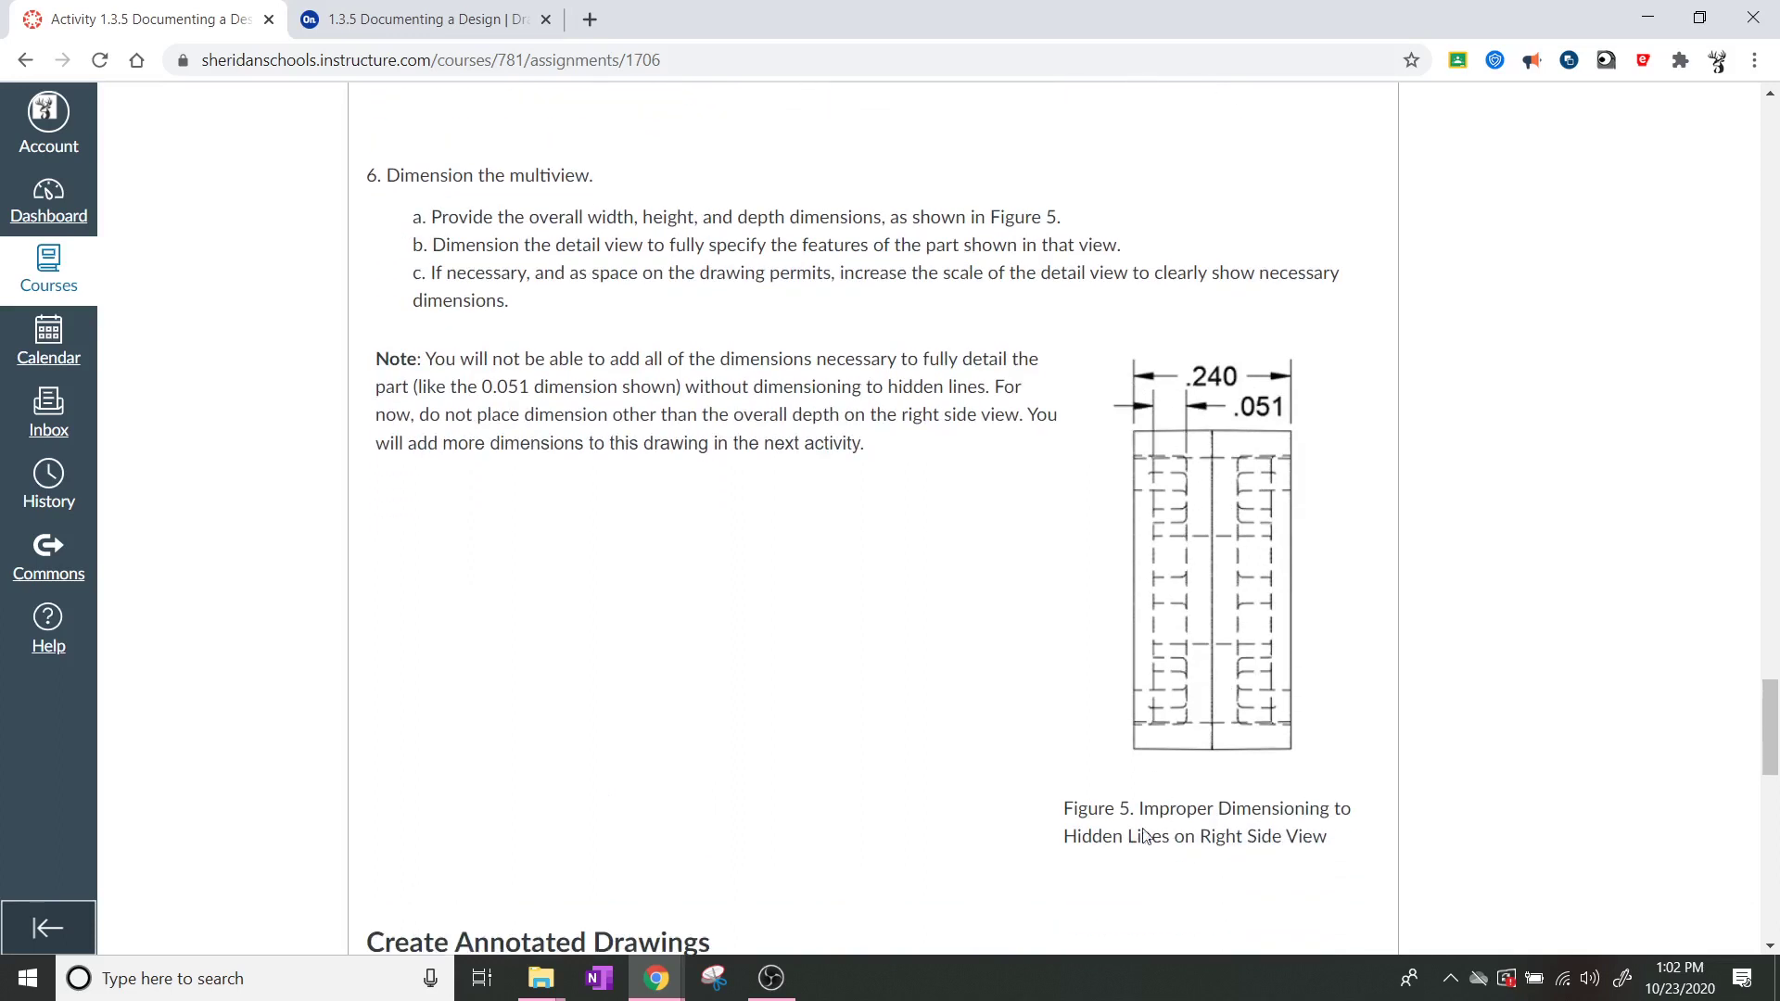
scroll(1170, 419, "up", 1)
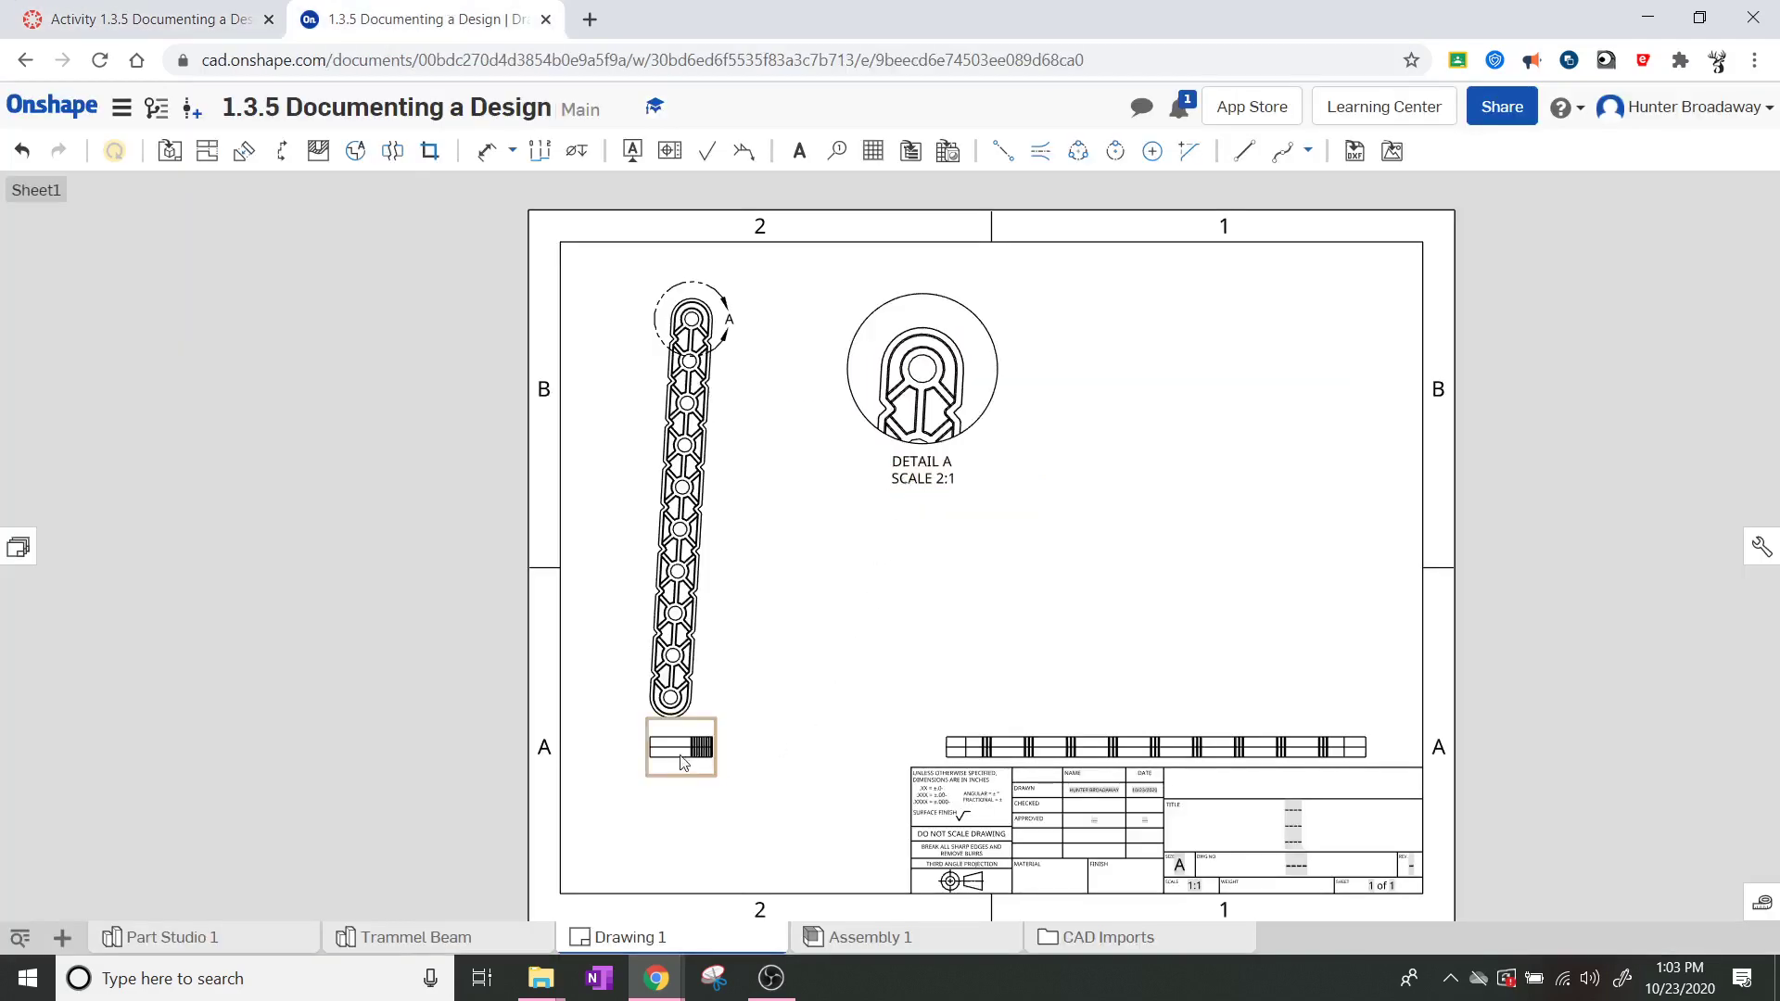
Dimension the long beam view's overall length as 4.979, placed above the view.
scroll(682, 762, "up", 5)
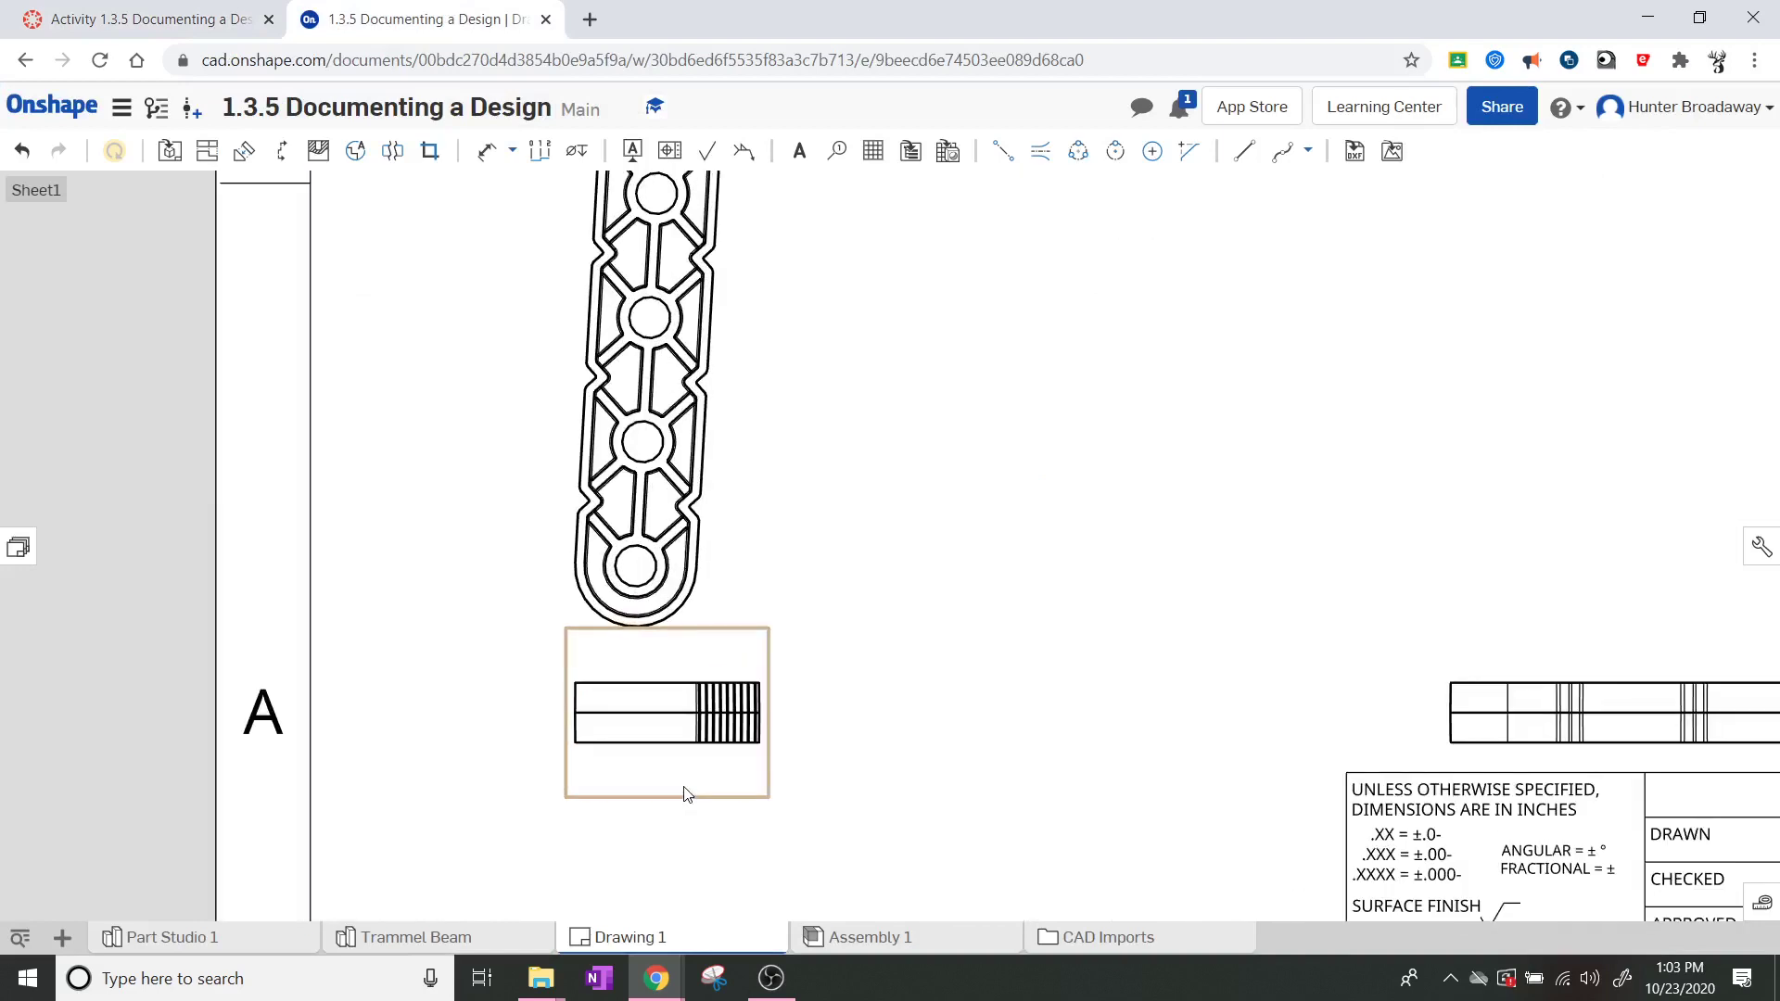
scroll(830, 571, "down", 3)
middle_click_drag(811, 630, 777, 697)
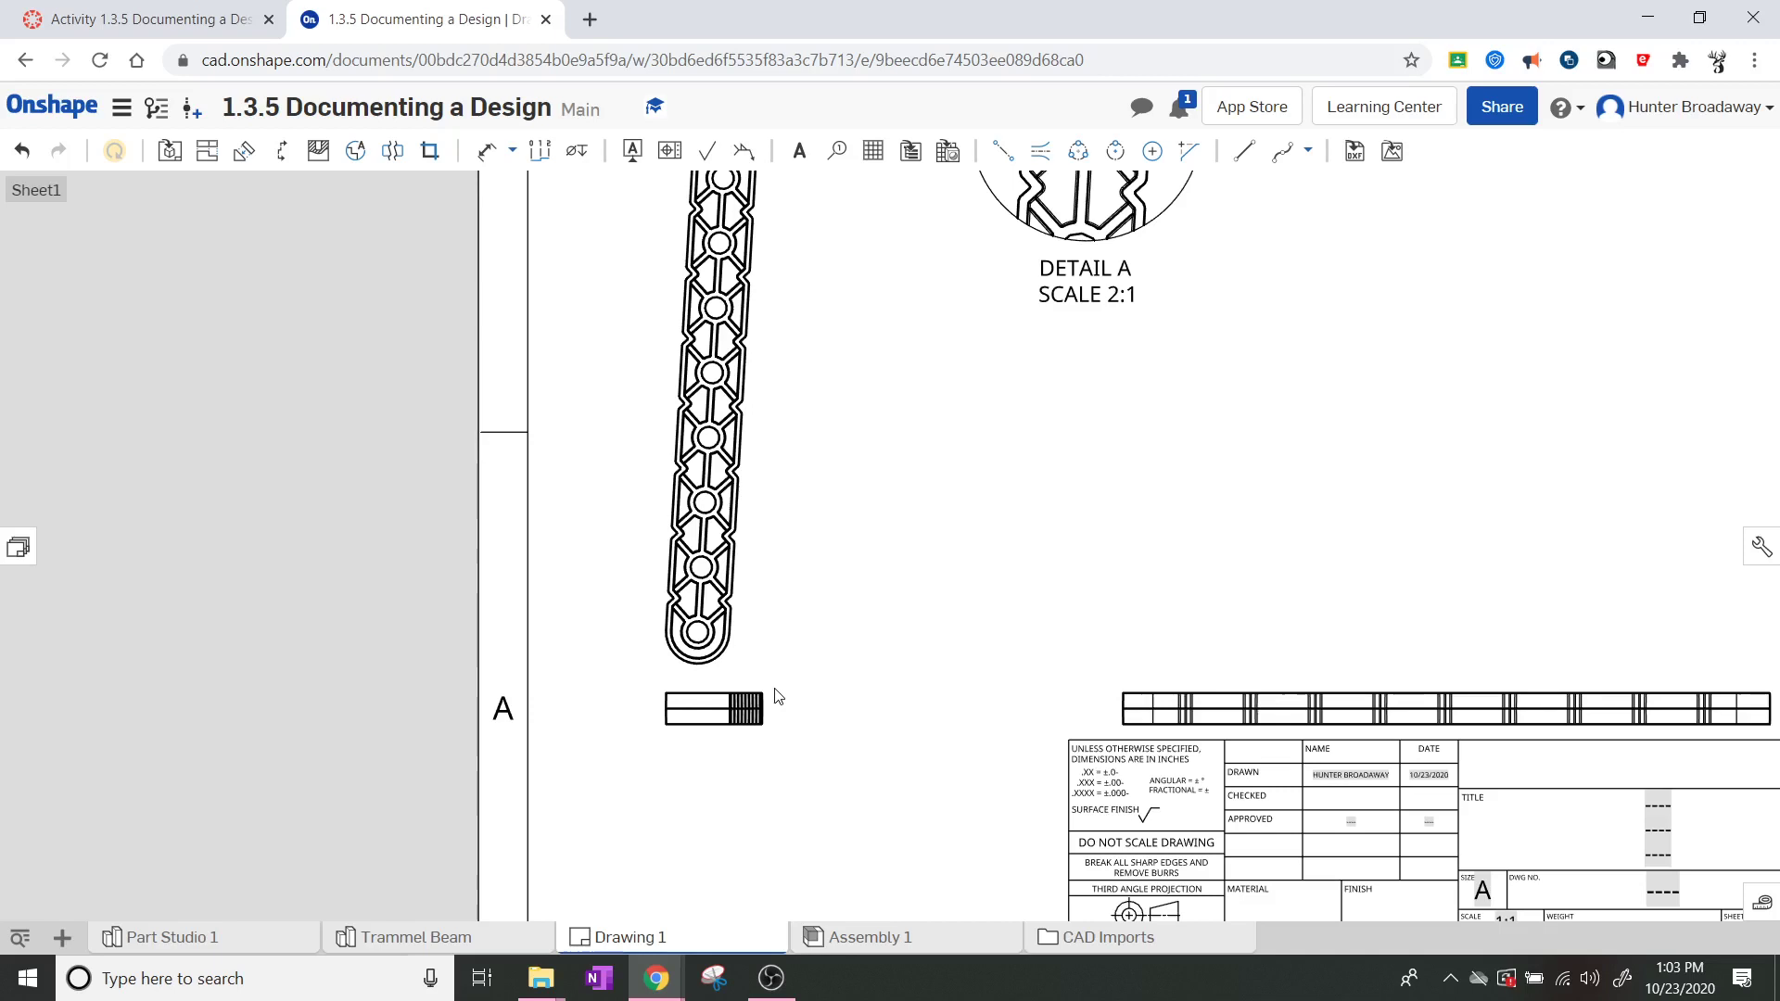
middle_click_drag(777, 697, 604, 744)
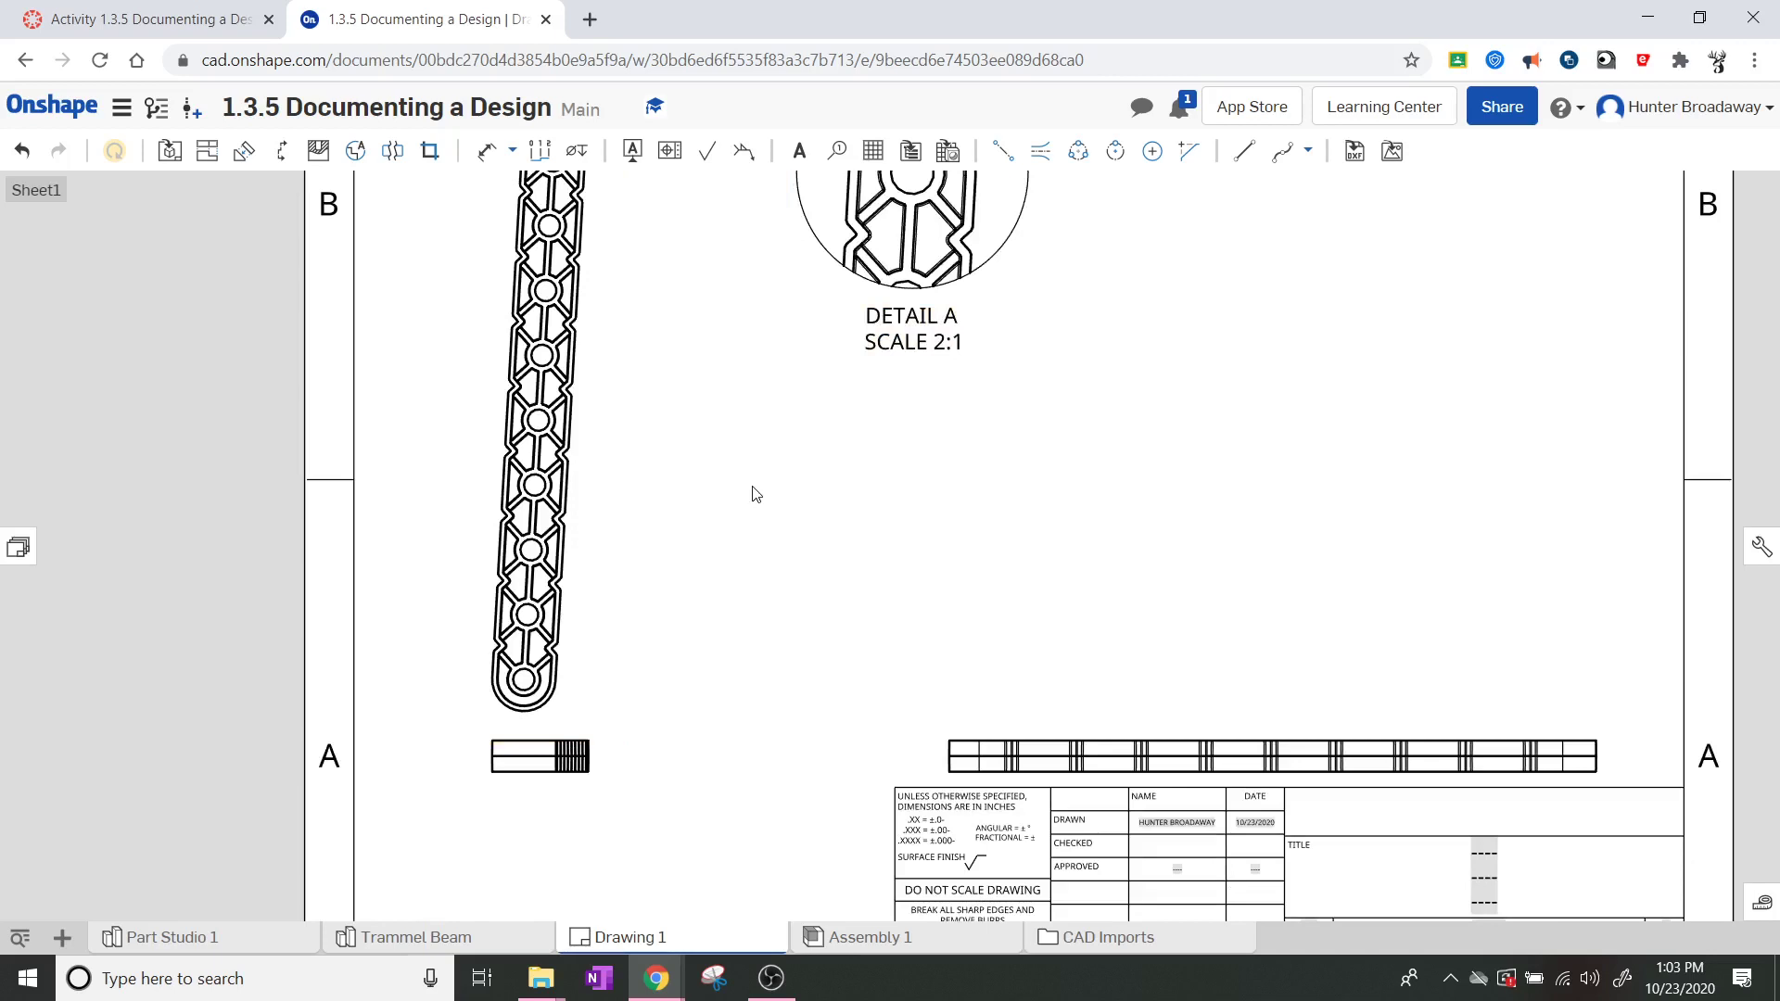
left_click(486, 151)
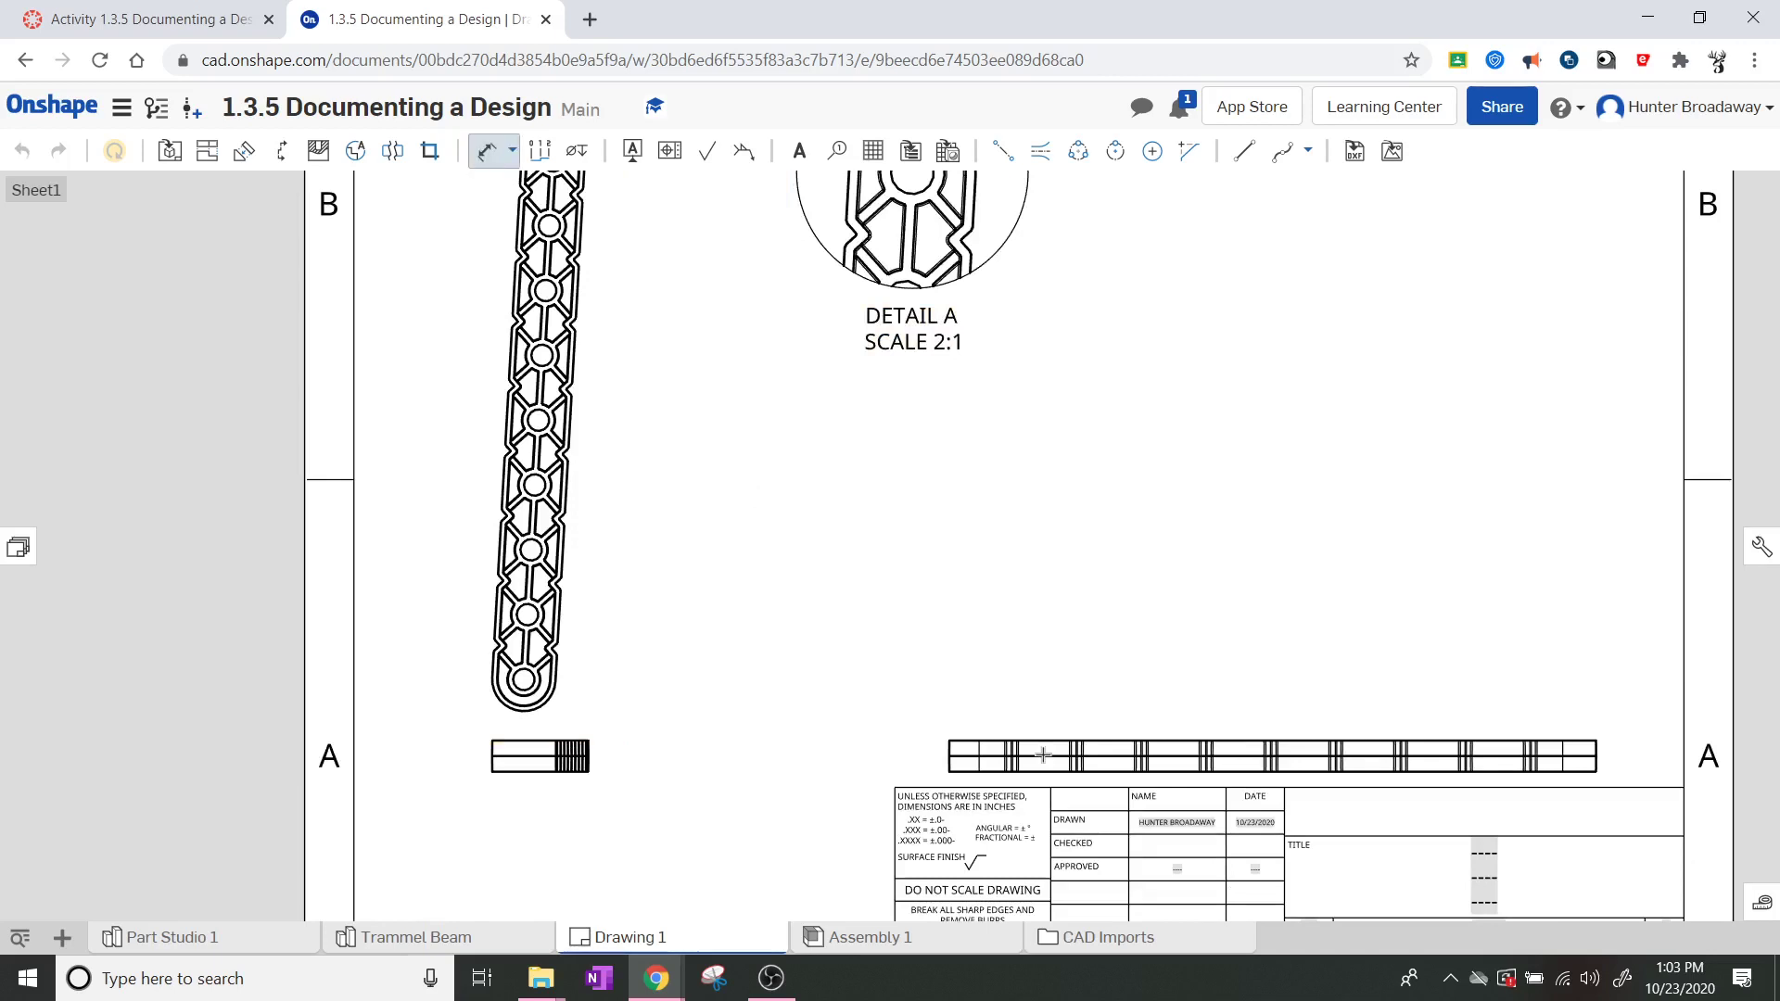
left_click(948, 740)
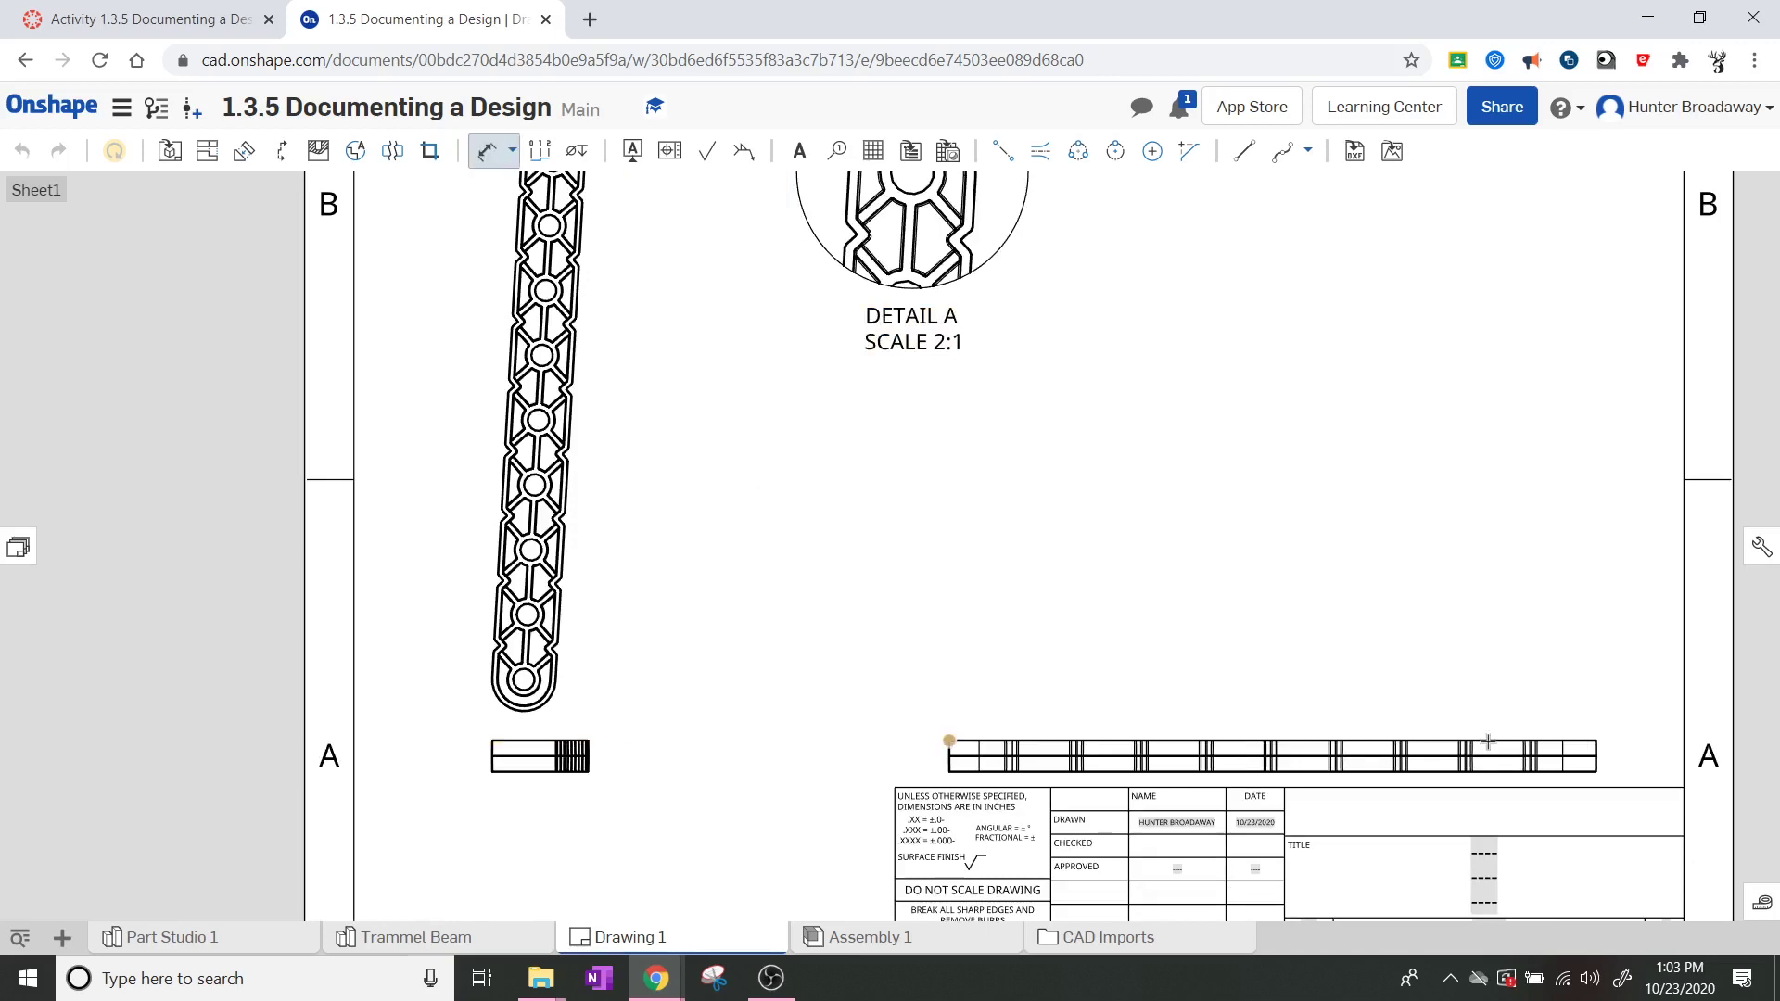
left_click(1595, 740)
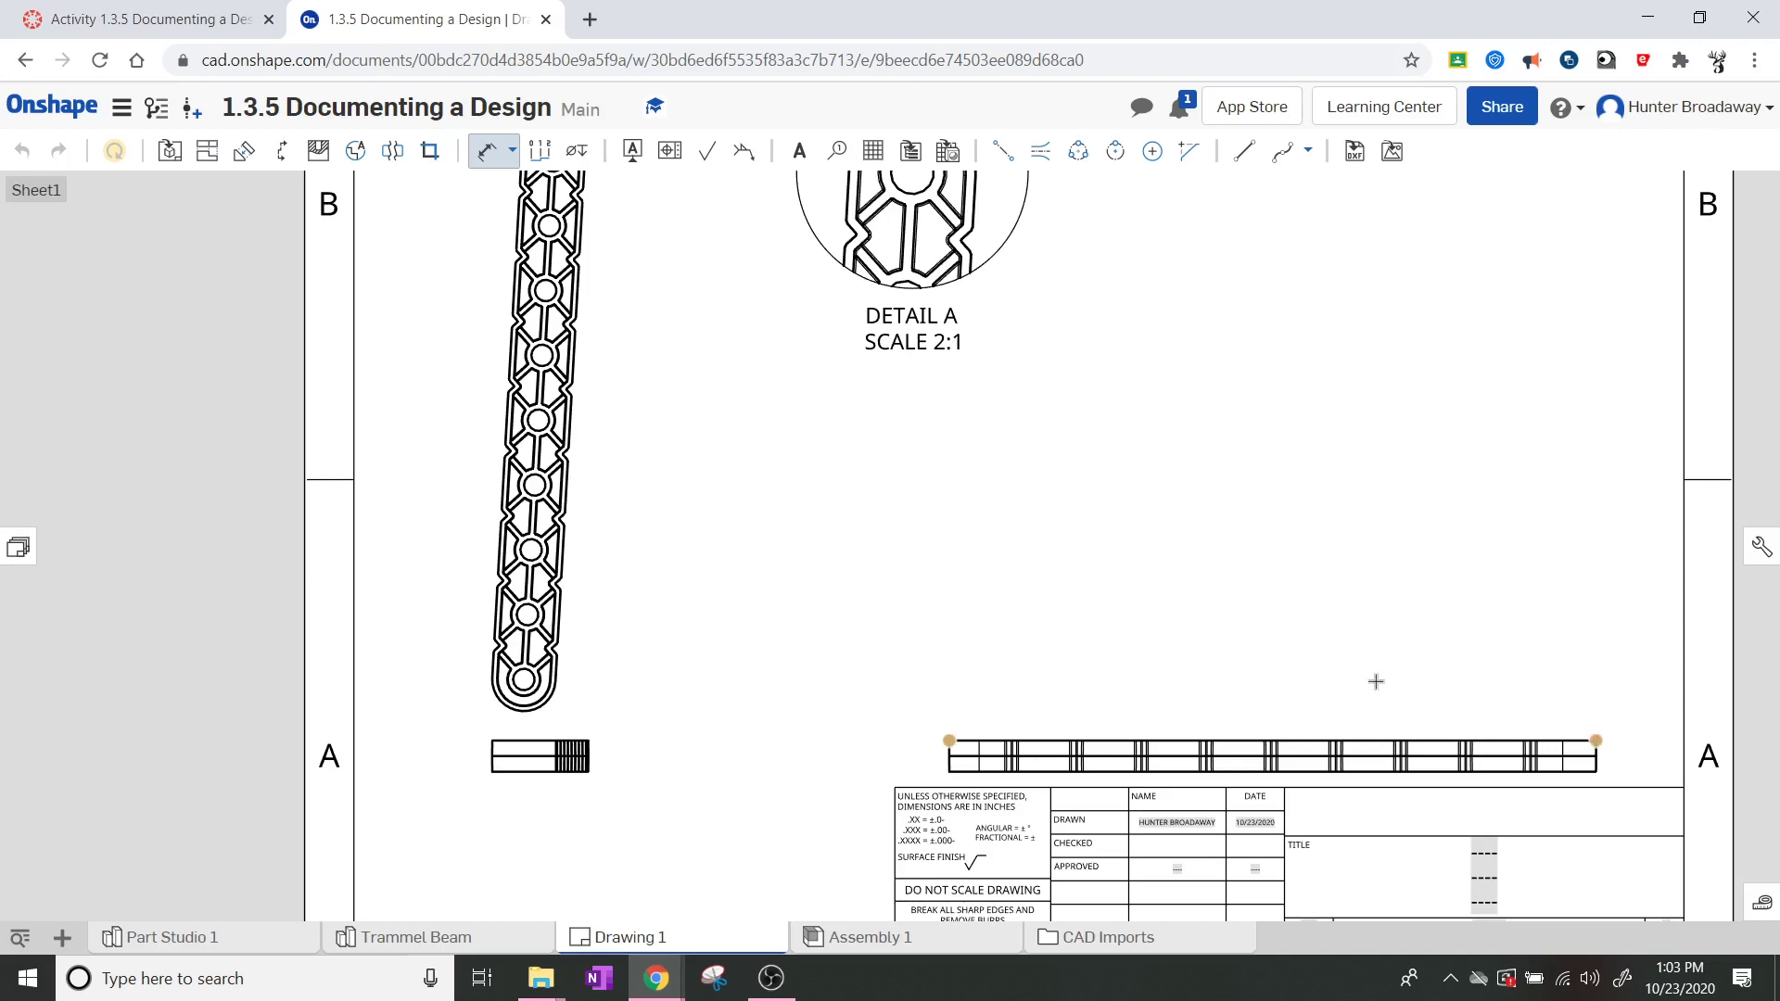
left_click(1289, 687)
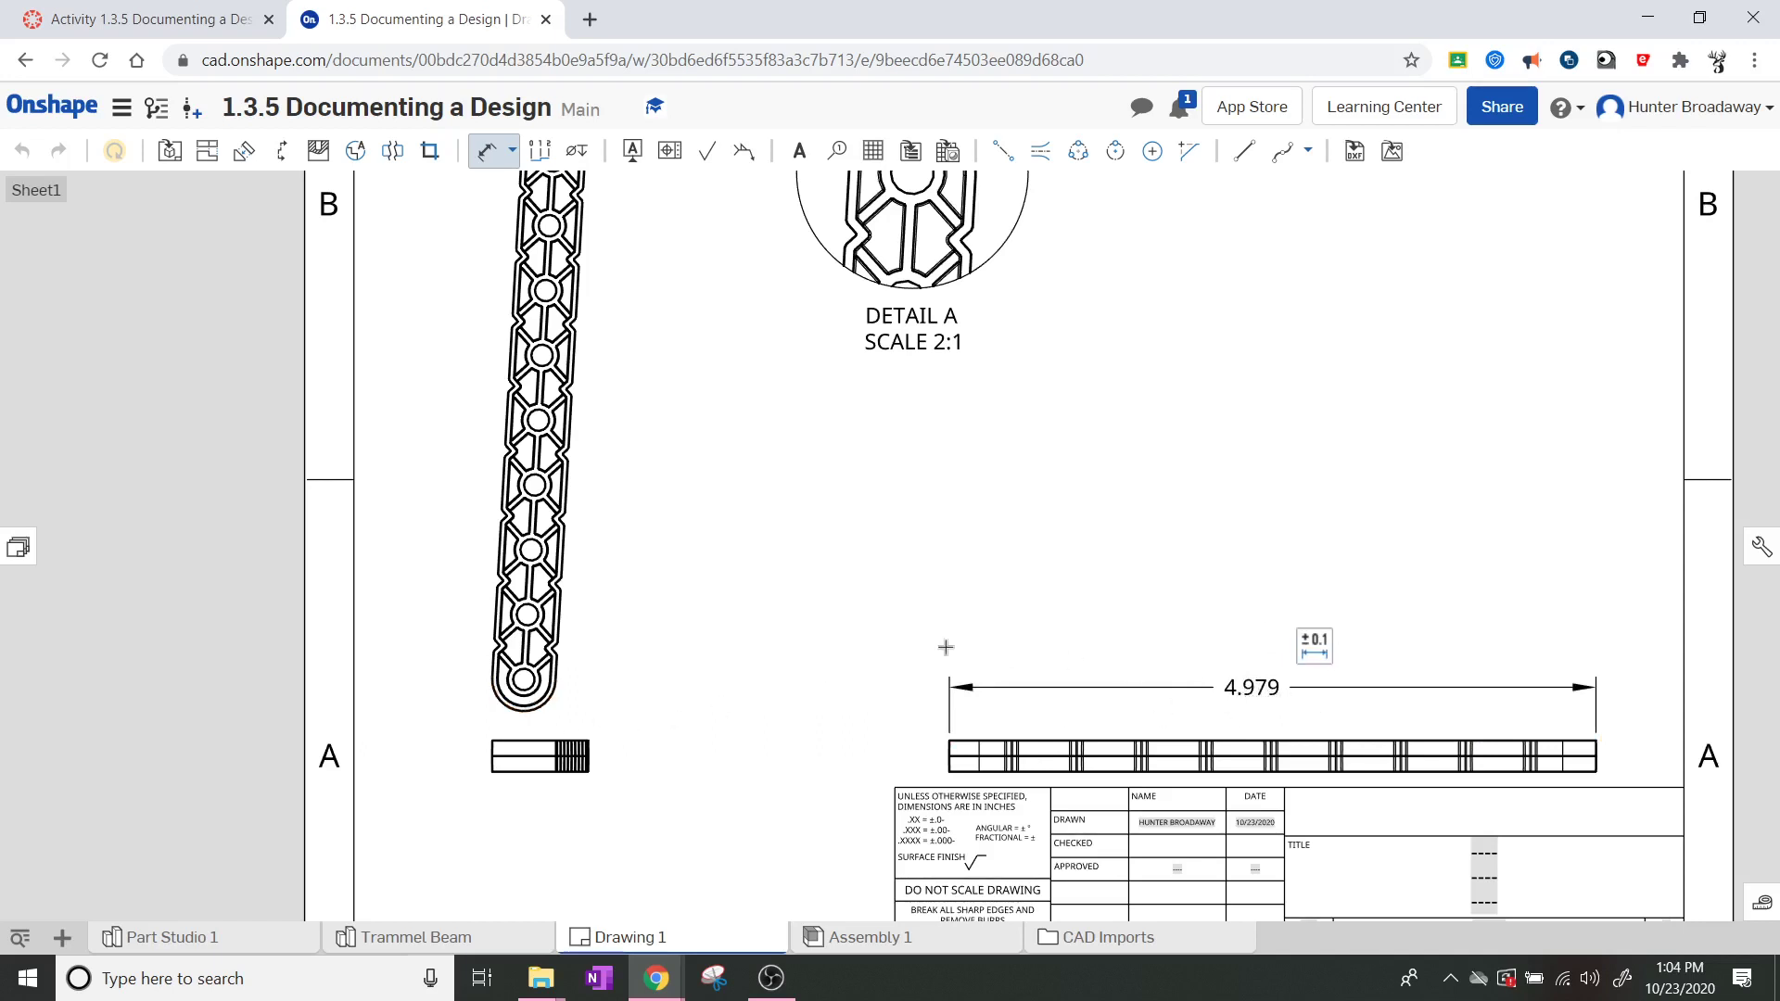
Dimension the small end view's width as .739 between its top corners.
left_click(524, 631)
key("Escape")
left_click(492, 740)
left_click(590, 741)
left_click(649, 670)
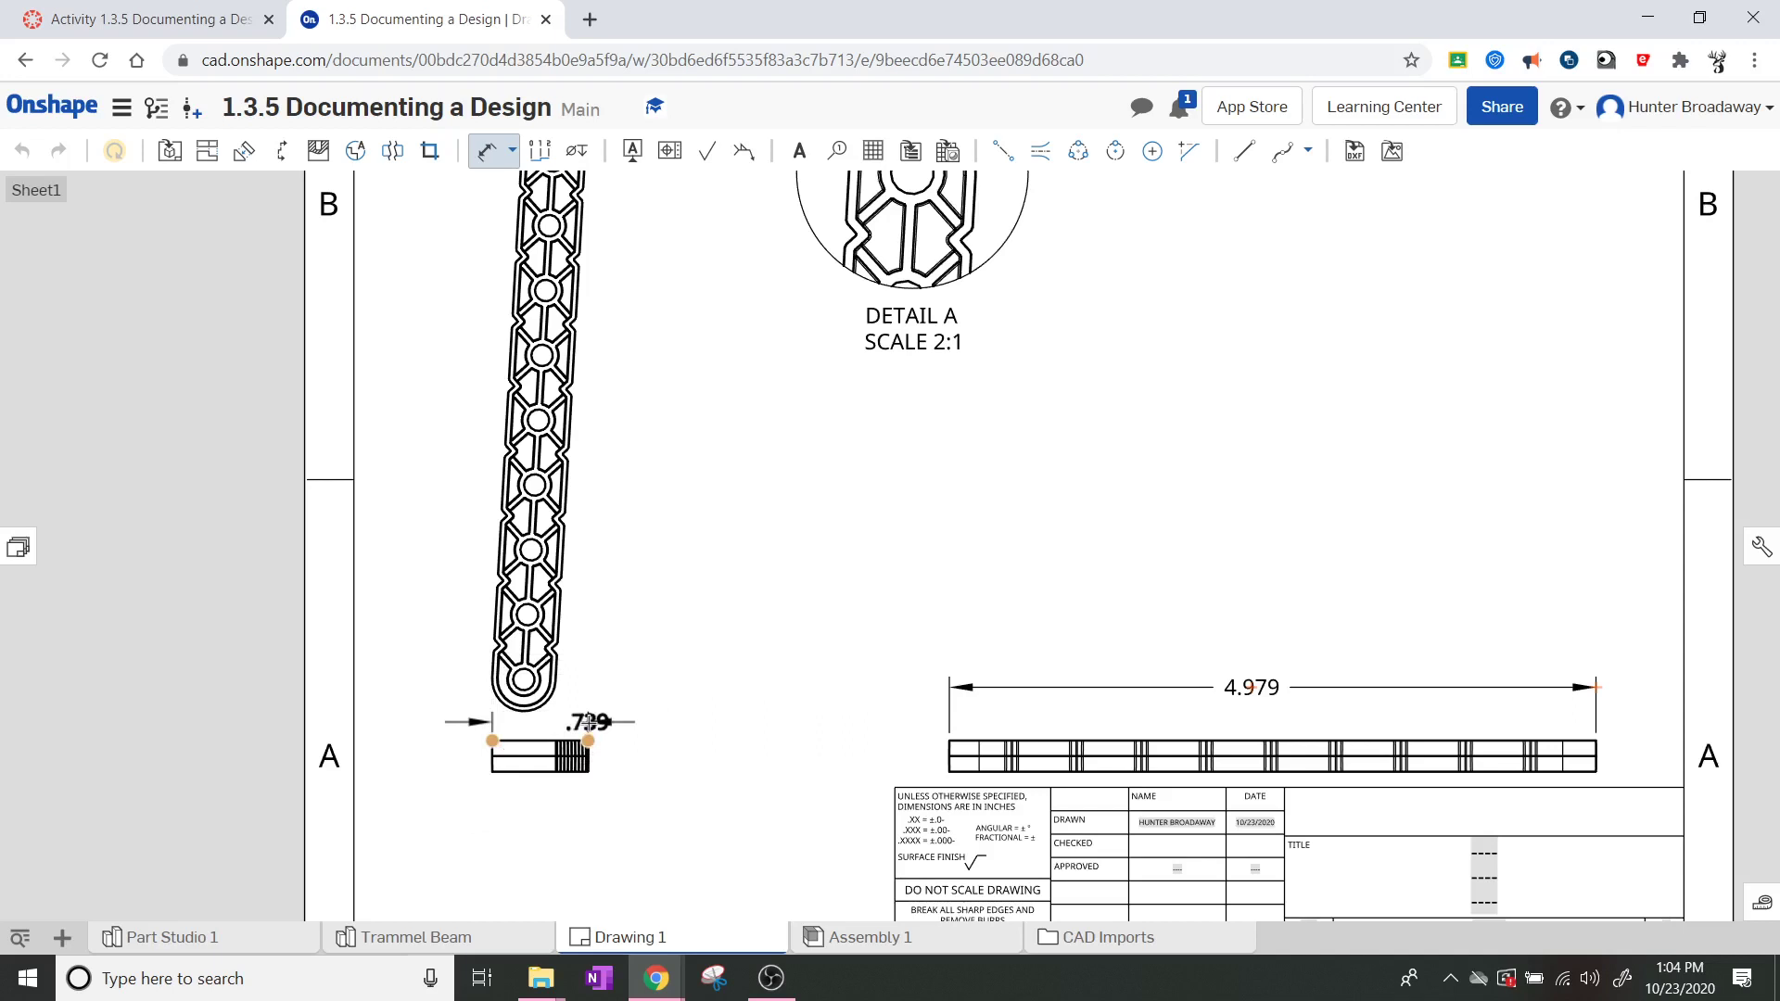
left_click(589, 722)
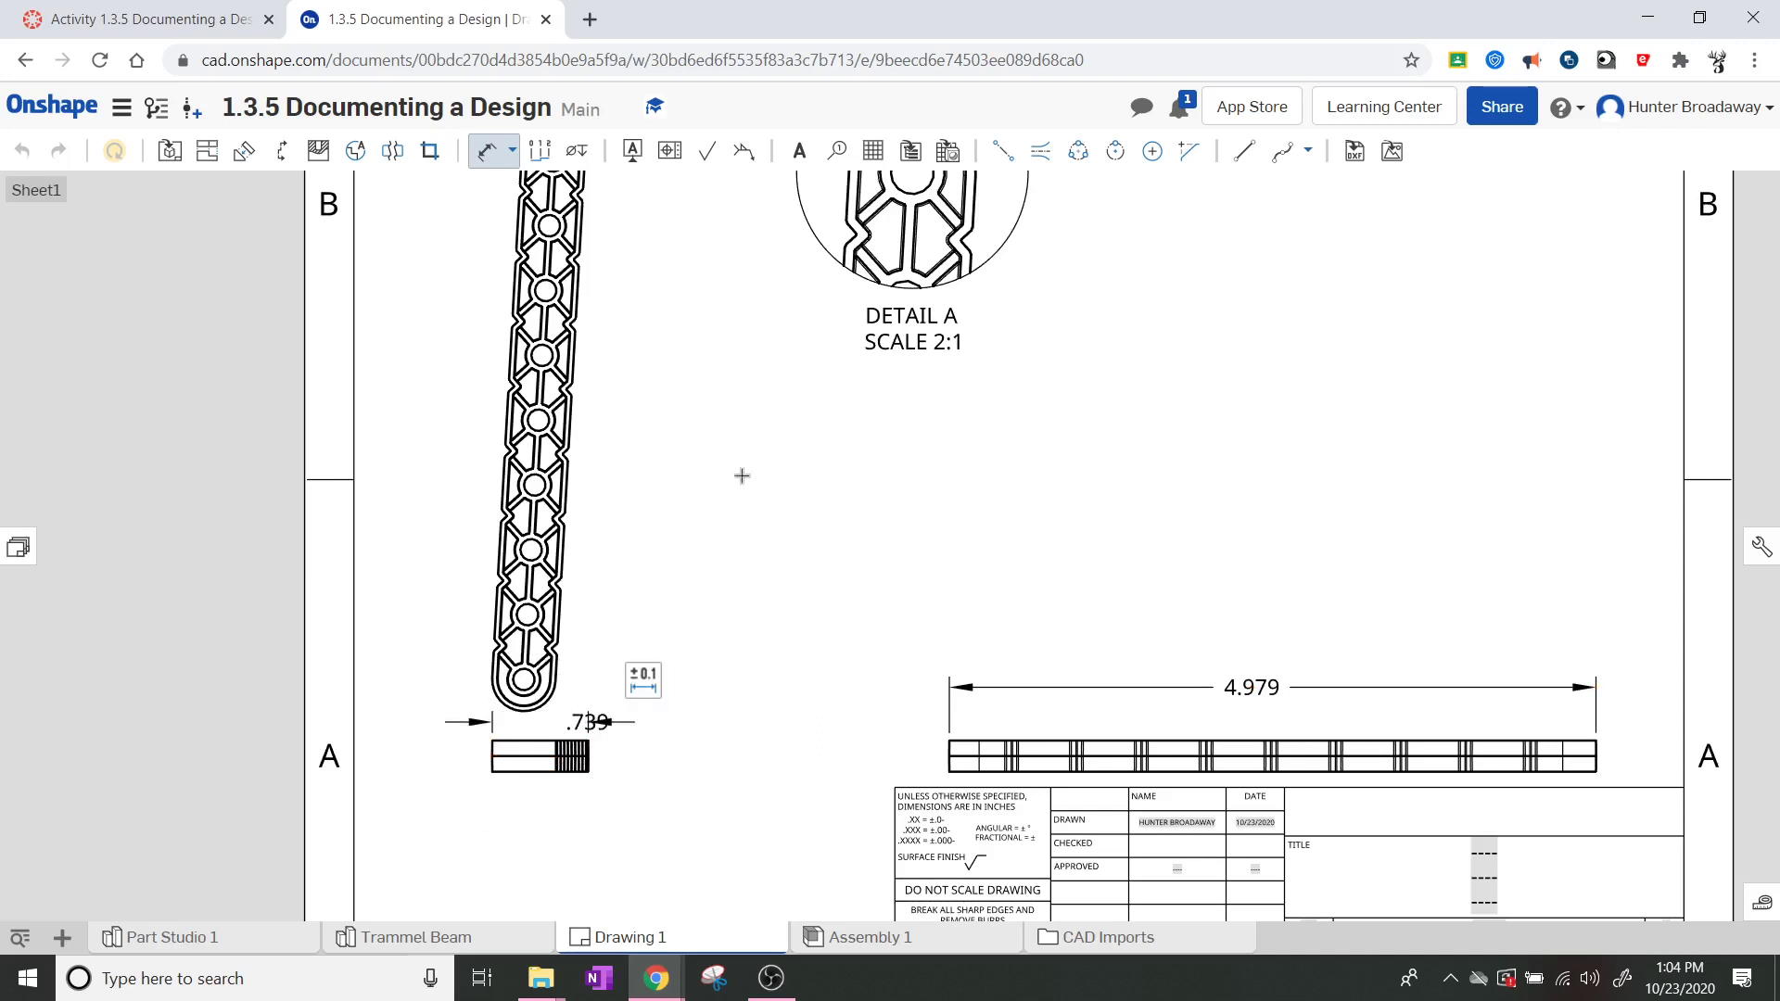
Add the R.243 end-arc radius and Ø.165 hole diameter to Detail A.
middle_click_drag(742, 475, 640, 643)
scroll(626, 695, "down", 2)
scroll(641, 549, "up", 3)
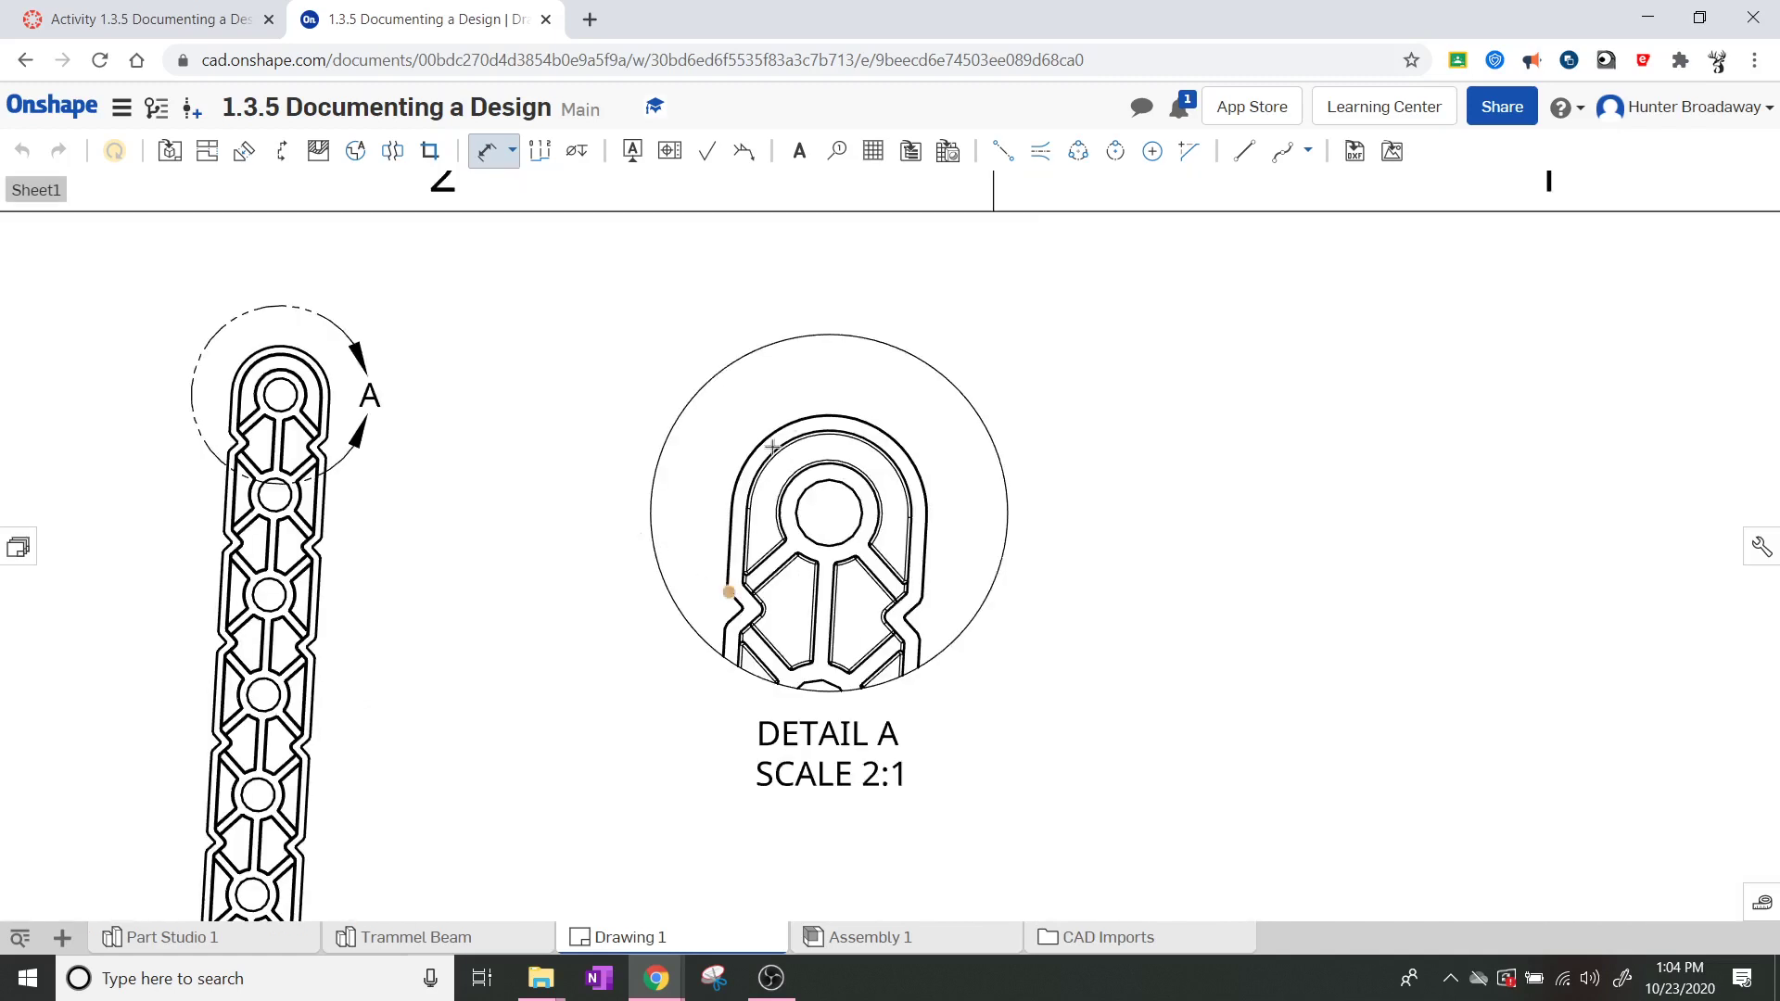
left_click(912, 449)
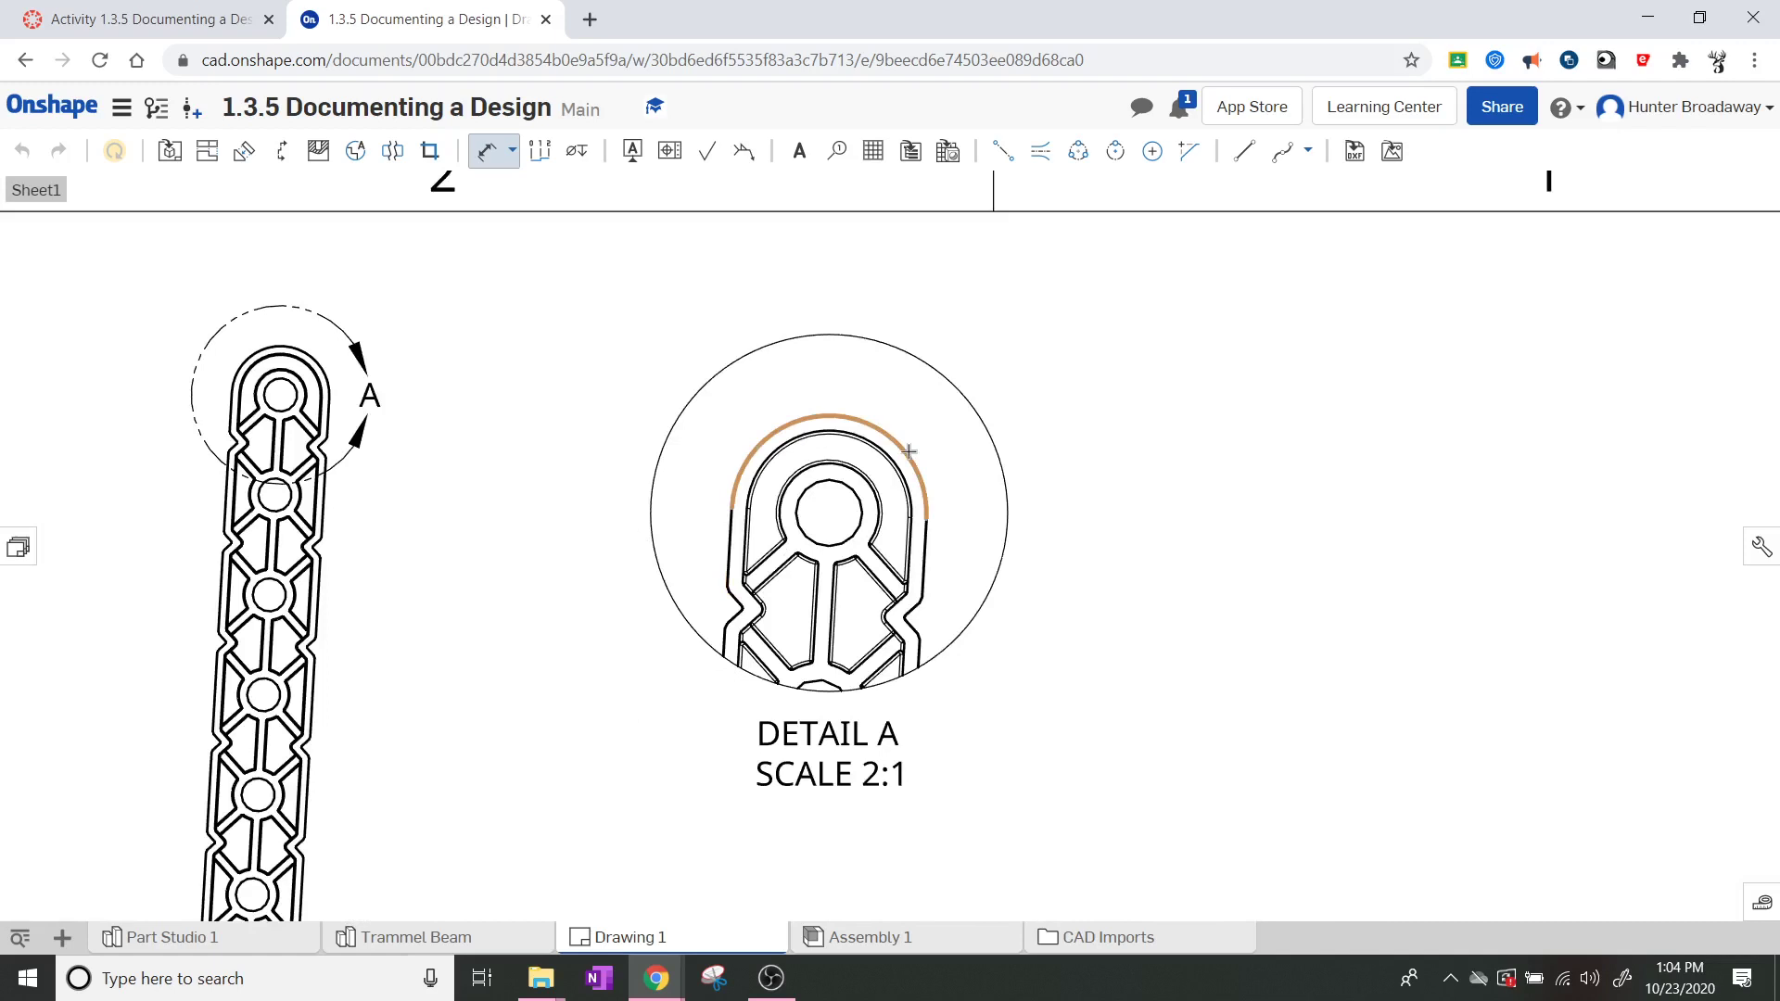
left_click(1019, 384)
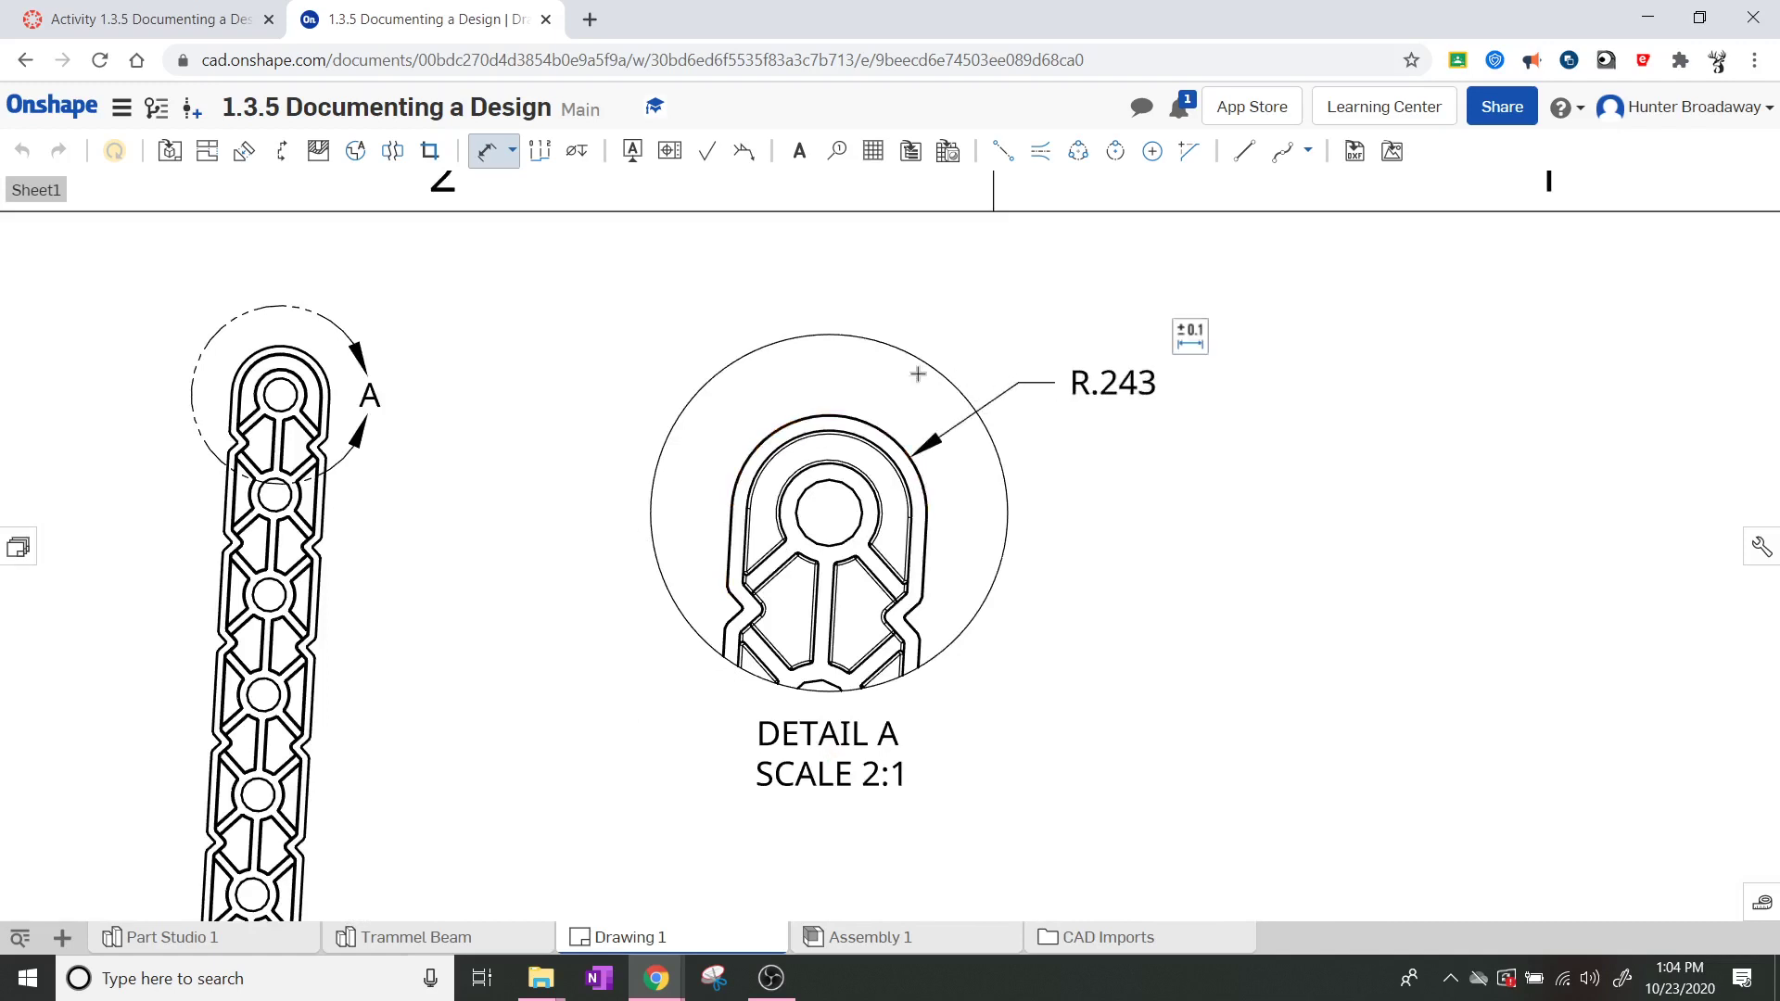
left_click(860, 515)
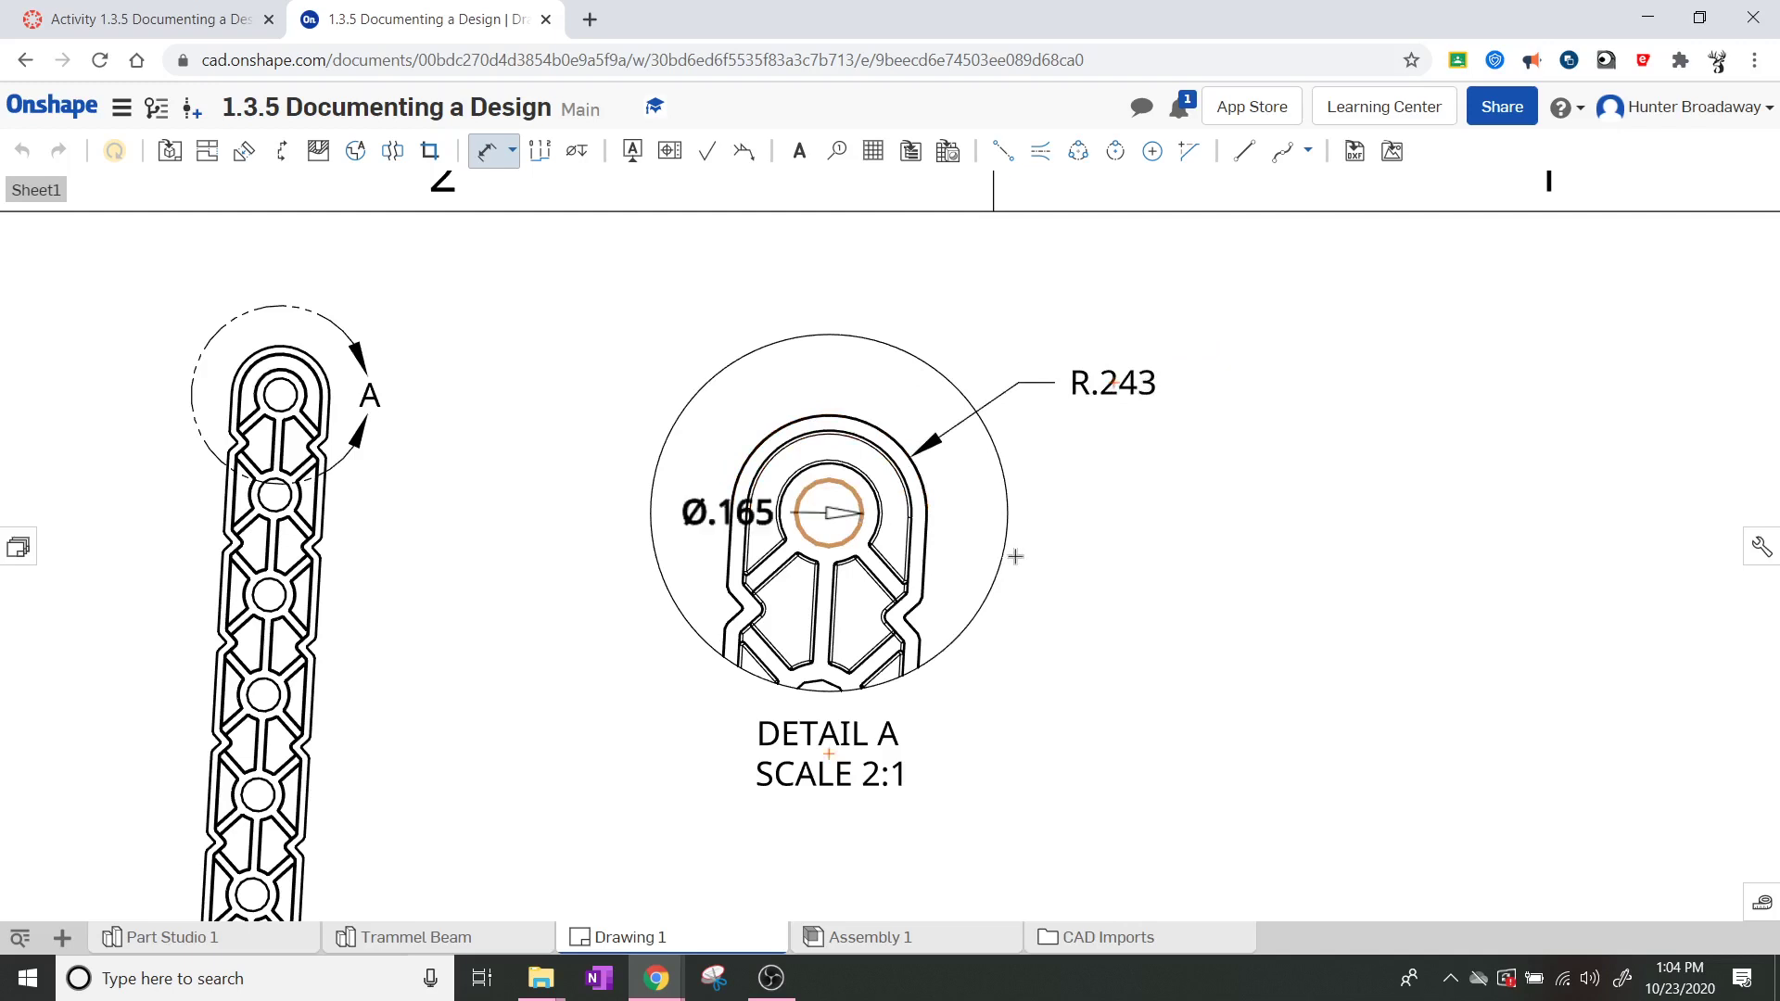
left_click(1068, 572)
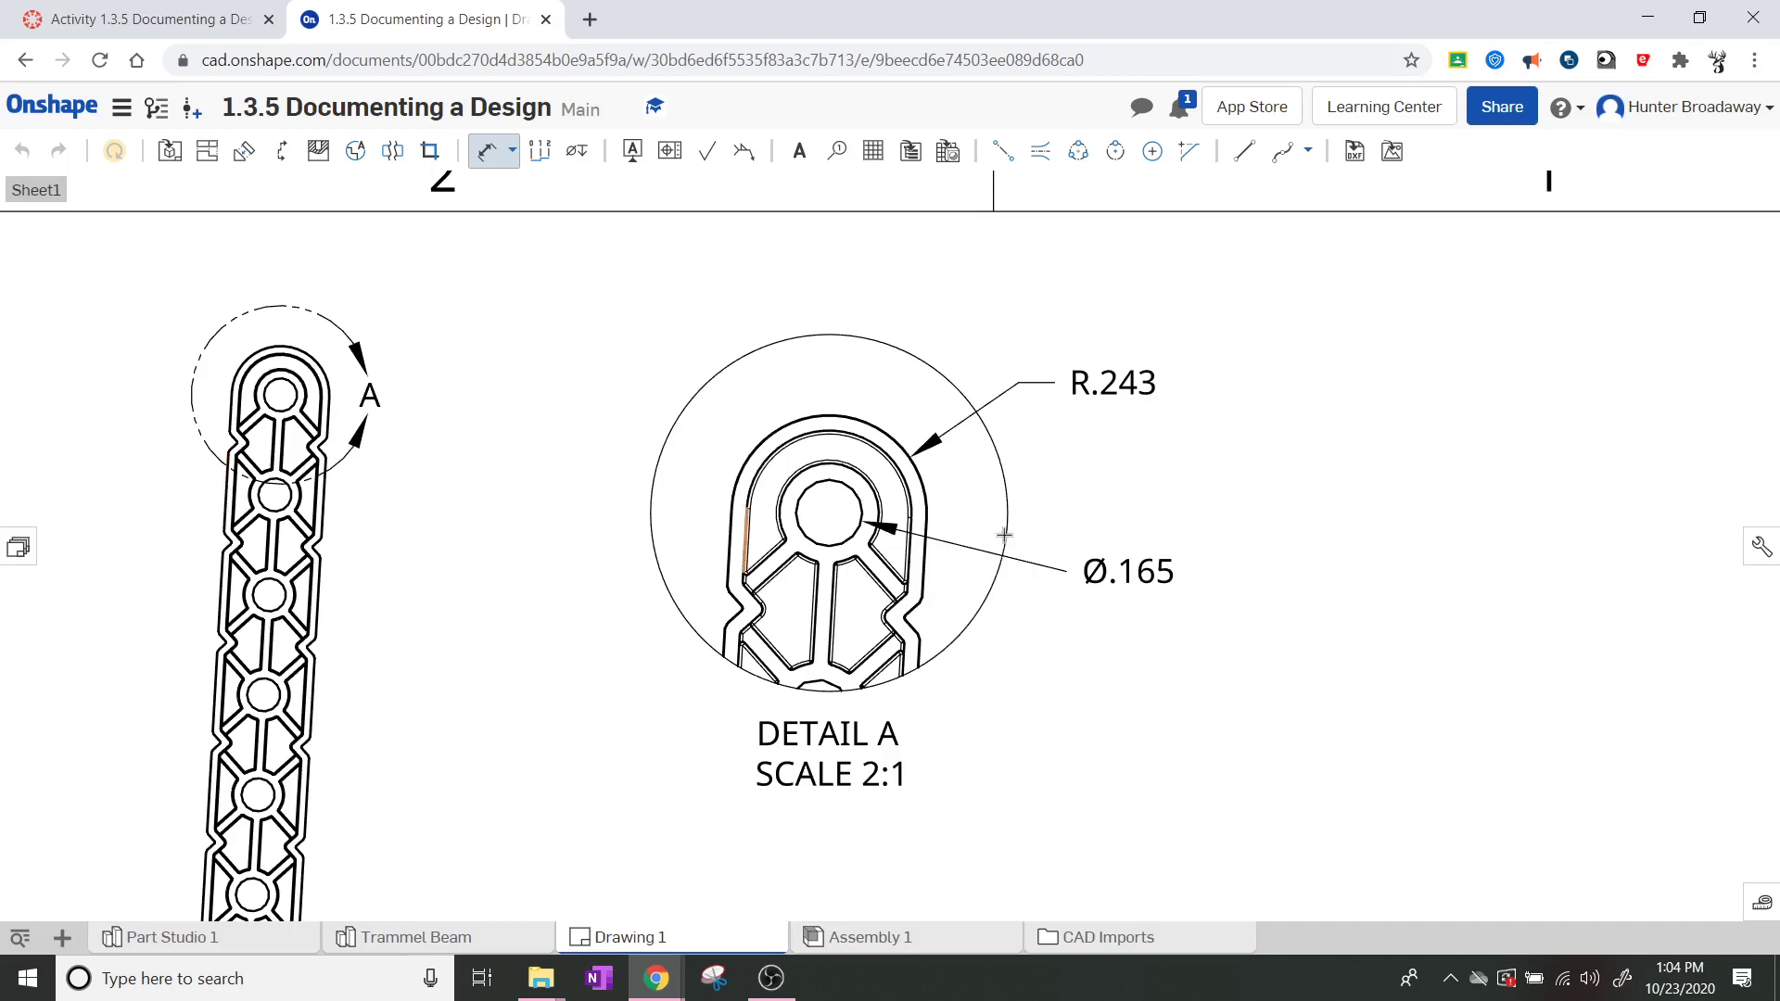
Recenter Detail A and cancel an accidental duplicate R.243 dimension.
mouse_move(584, 608)
middle_mouse_down()
mouse_move(738, 337)
mouse_move(761, 515)
middle_mouse_up()
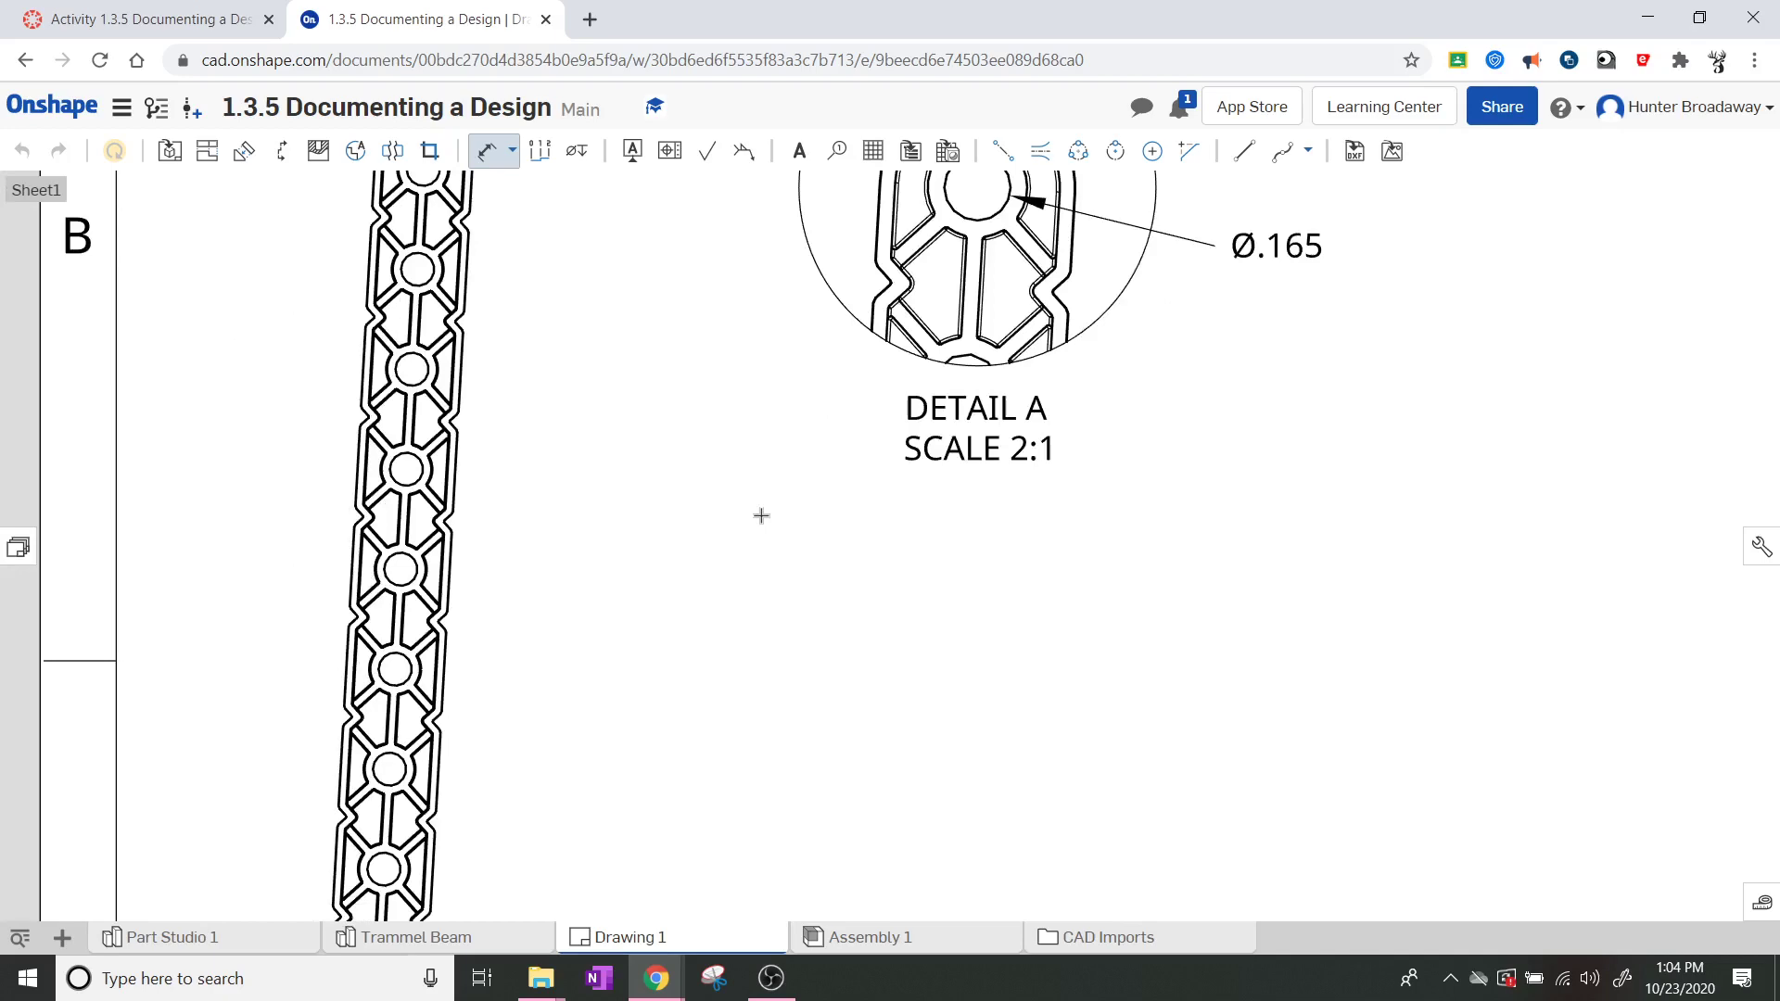
scroll(761, 516, "down", 3)
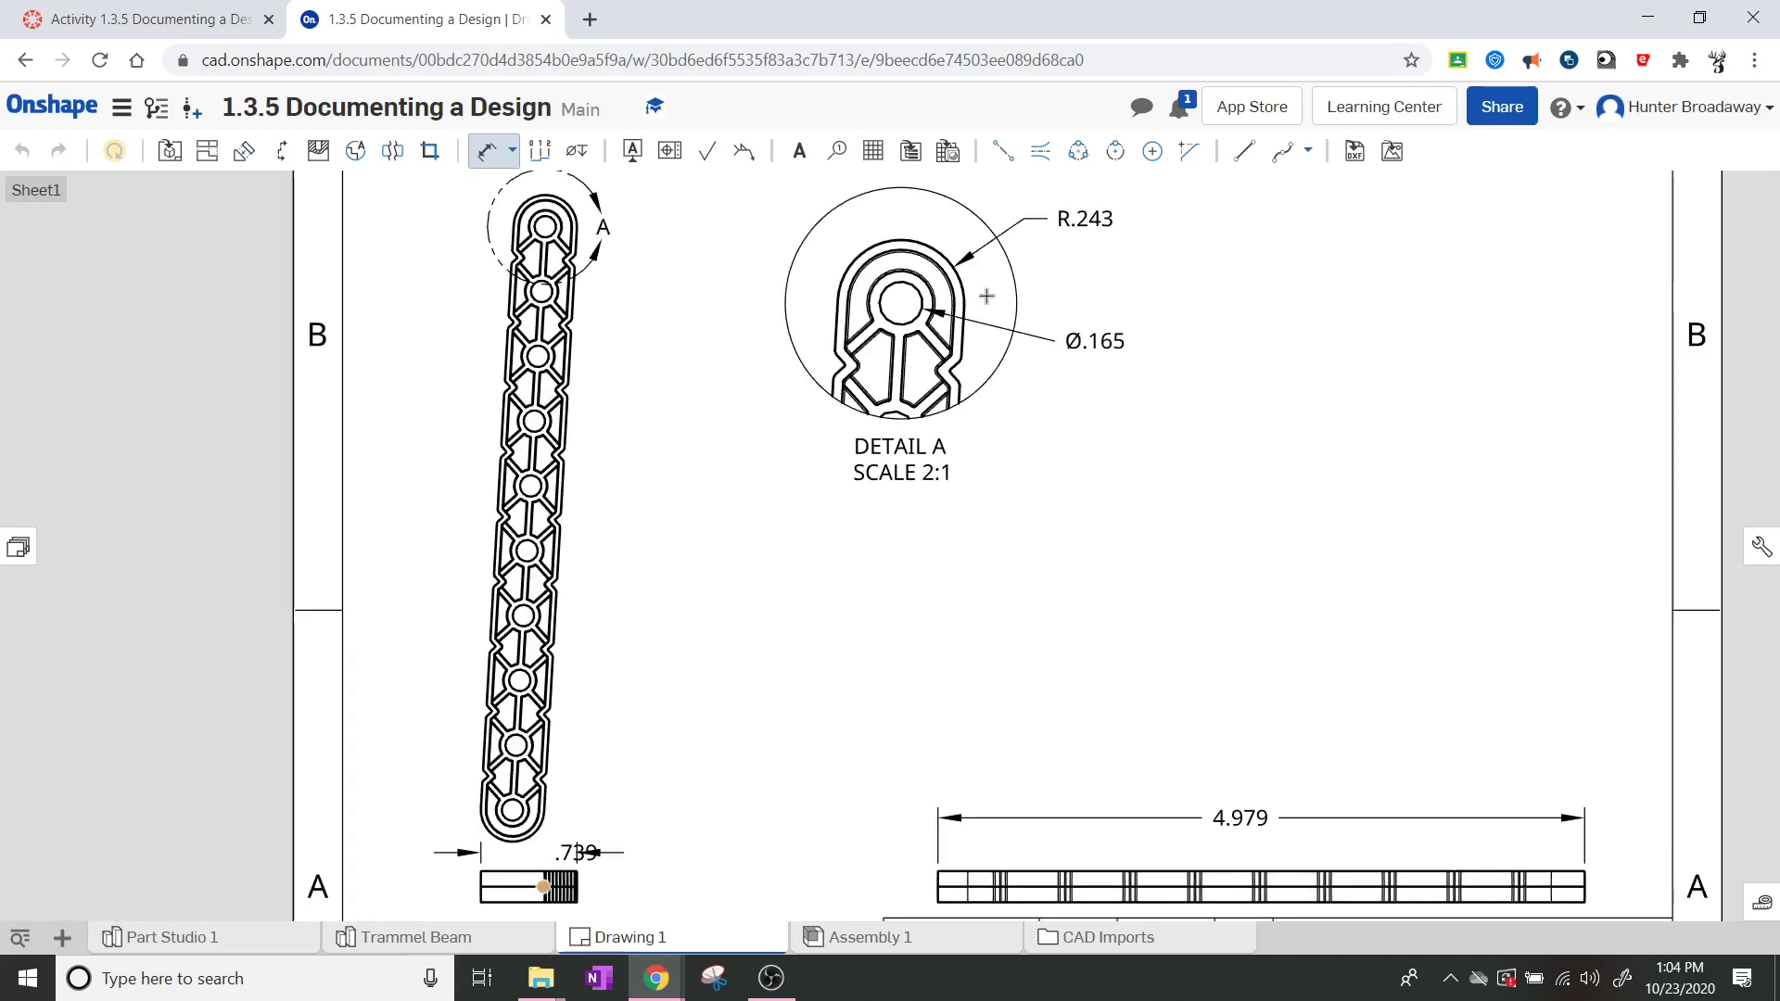
scroll(986, 296, "up", 3)
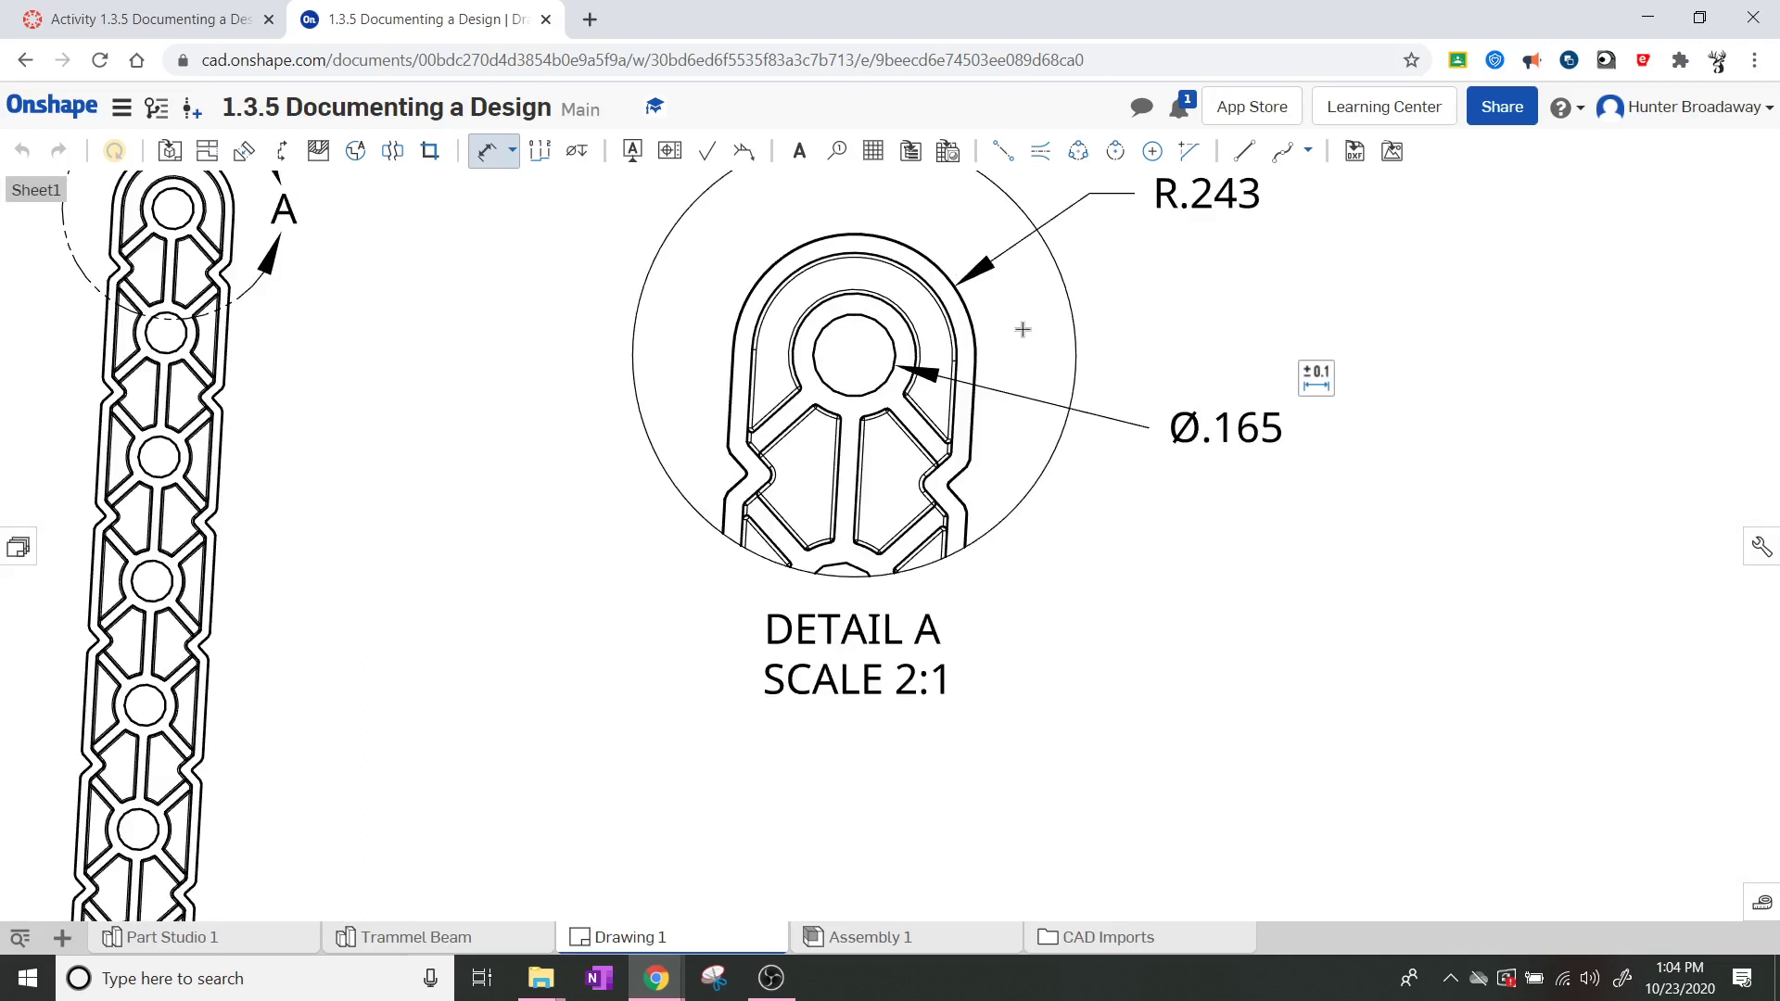
middle_click_drag(1023, 330, 966, 486)
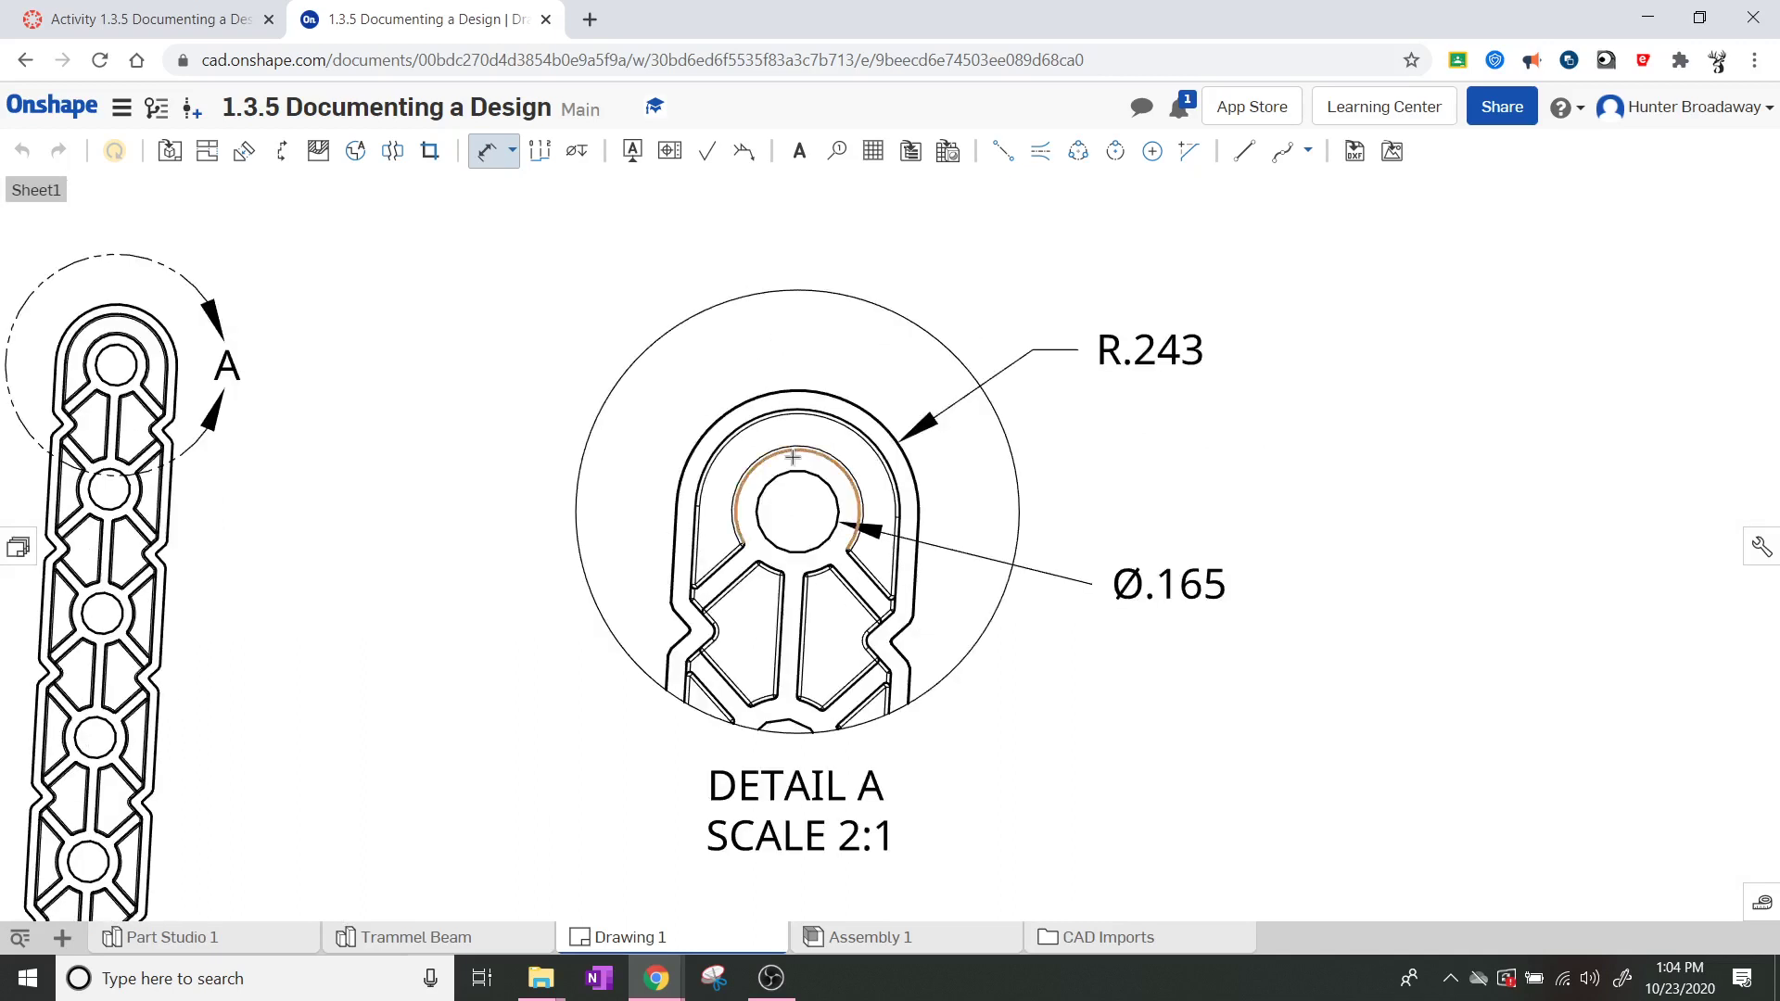
left_click(792, 393)
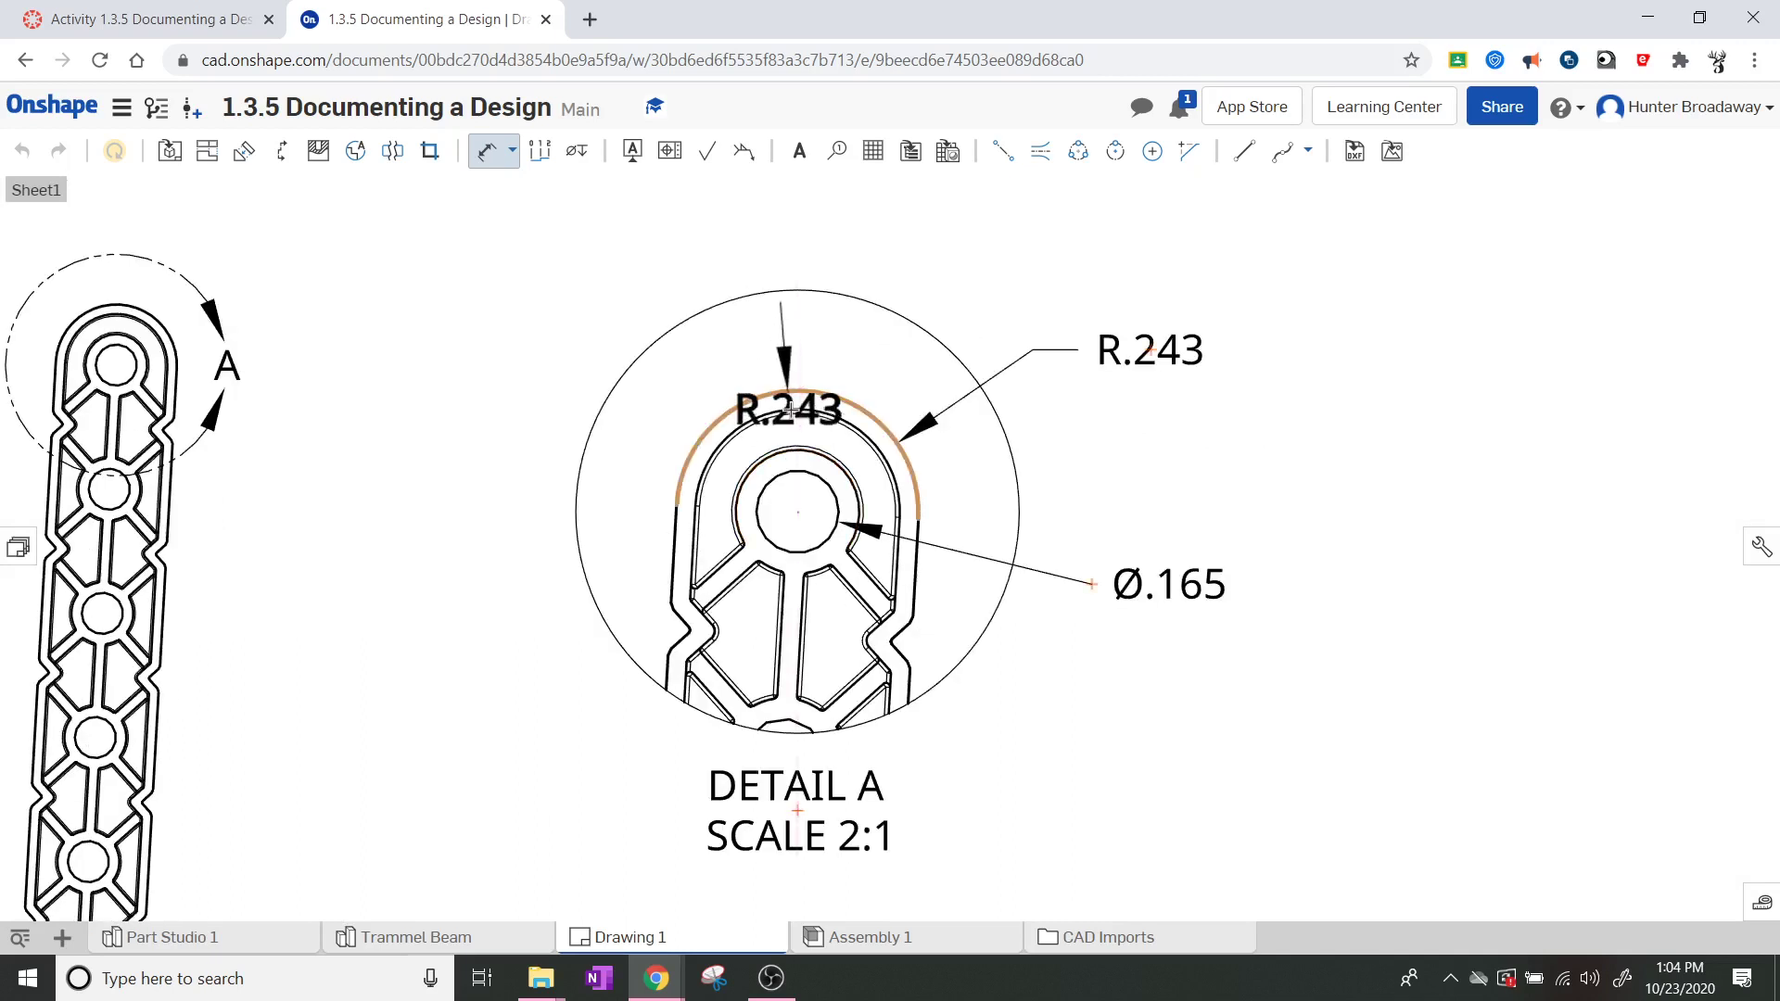
left_click(788, 410)
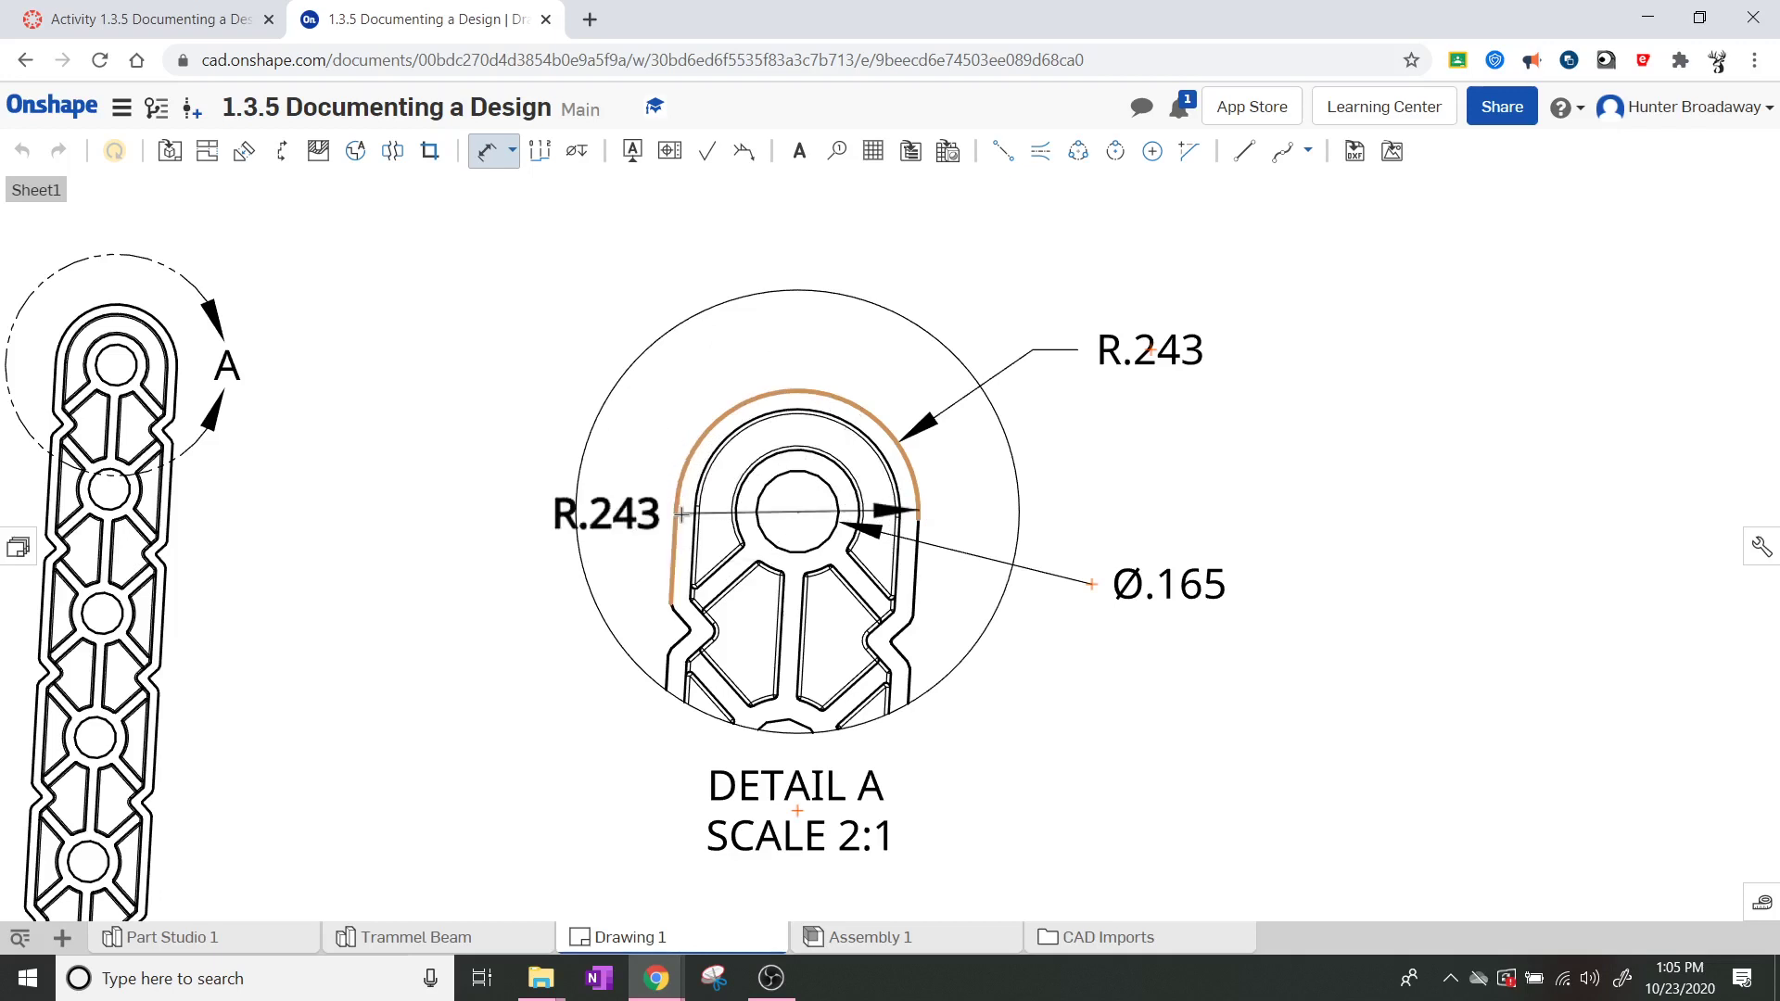
key("Escape")
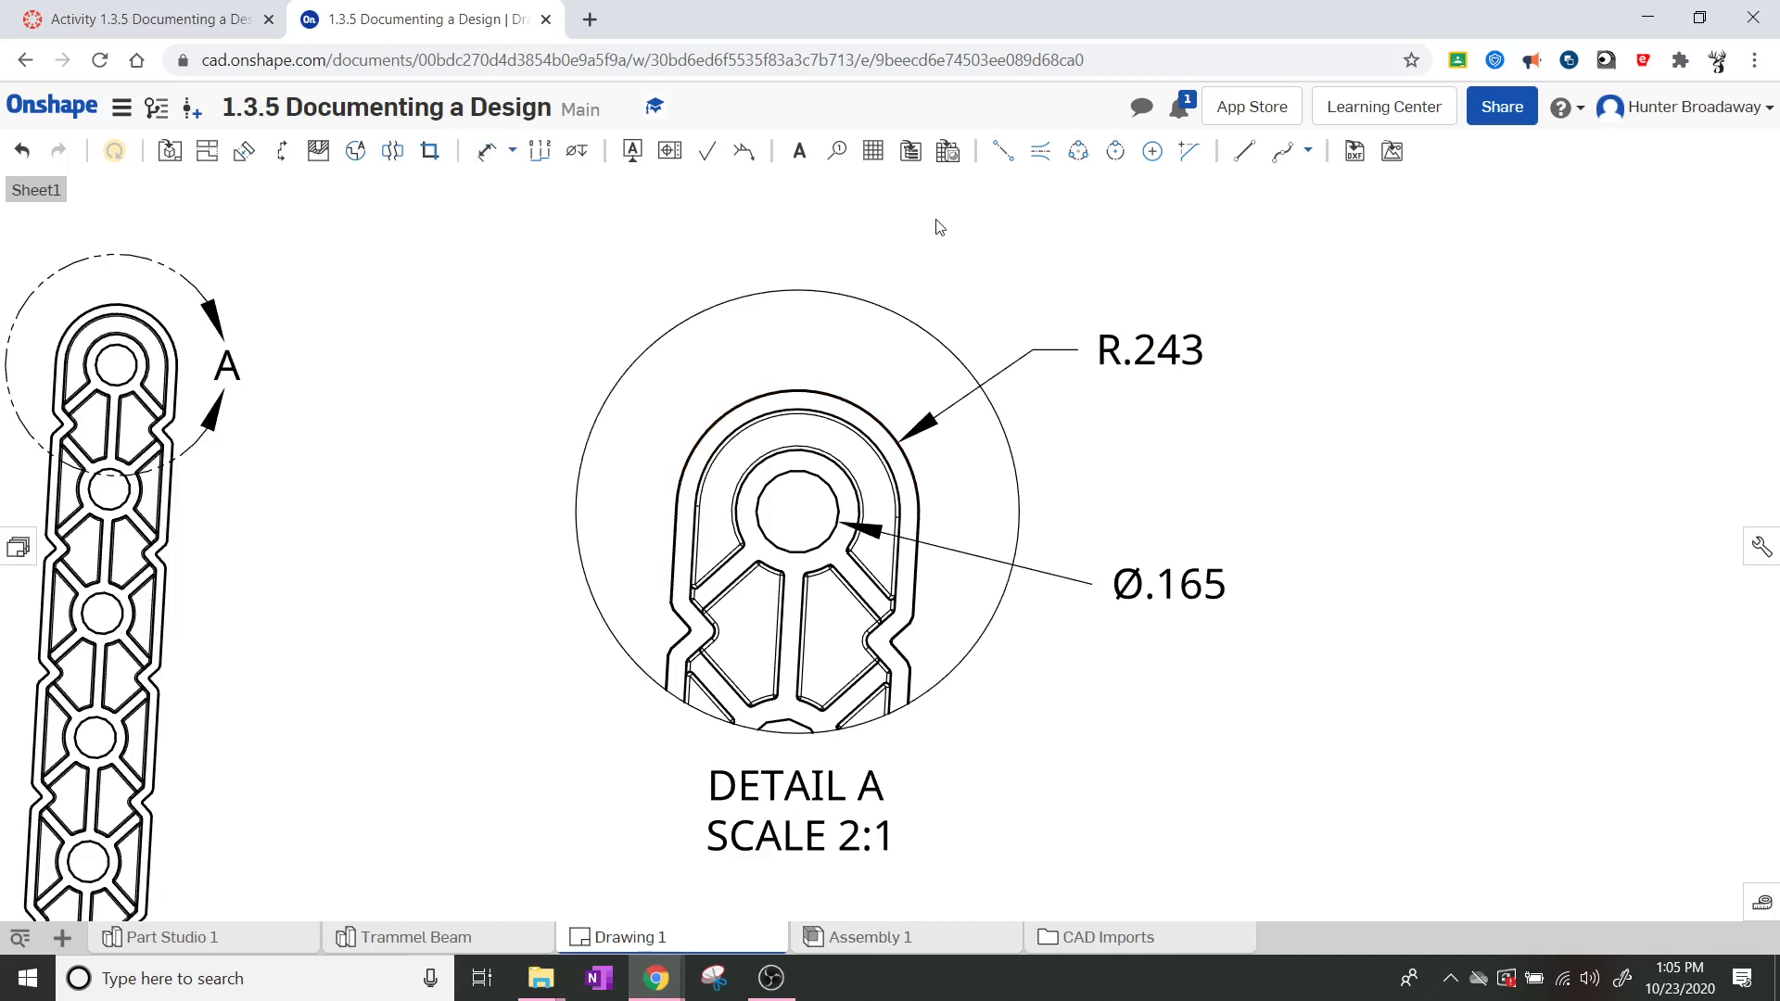
Dimension the slot wall width as .039, placed above Detail A.
left_click(482, 156)
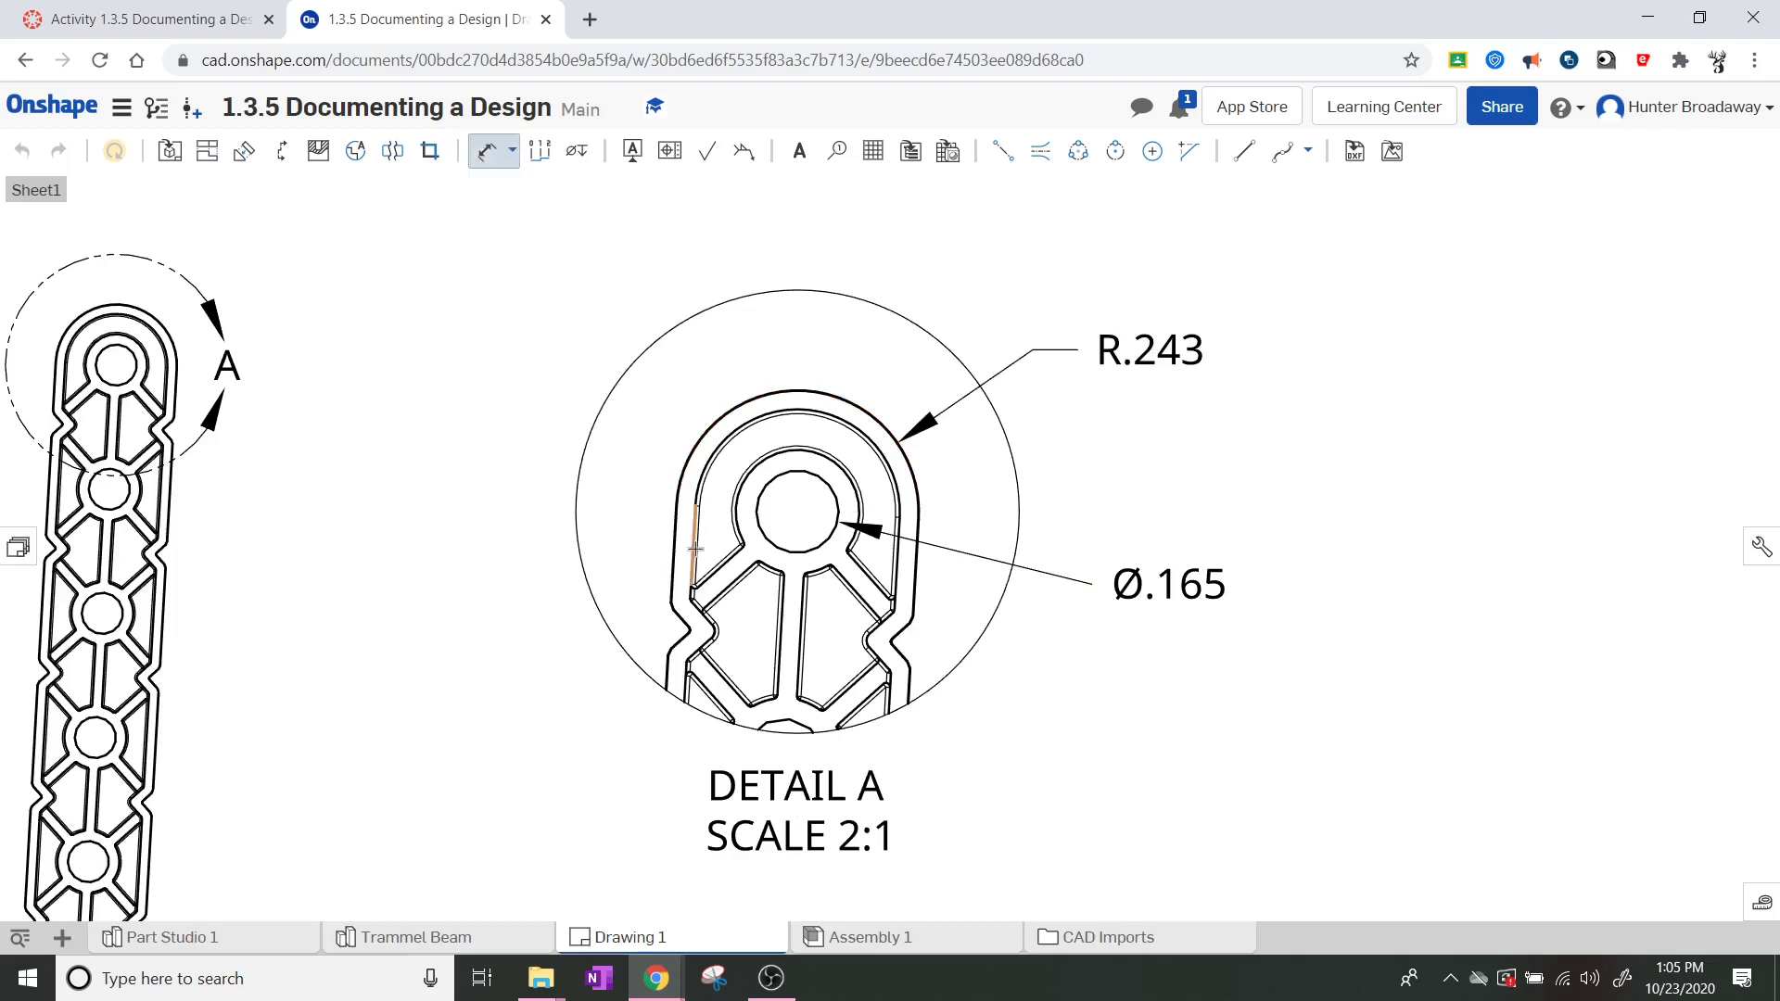
left_click(695, 549)
left_click(672, 547)
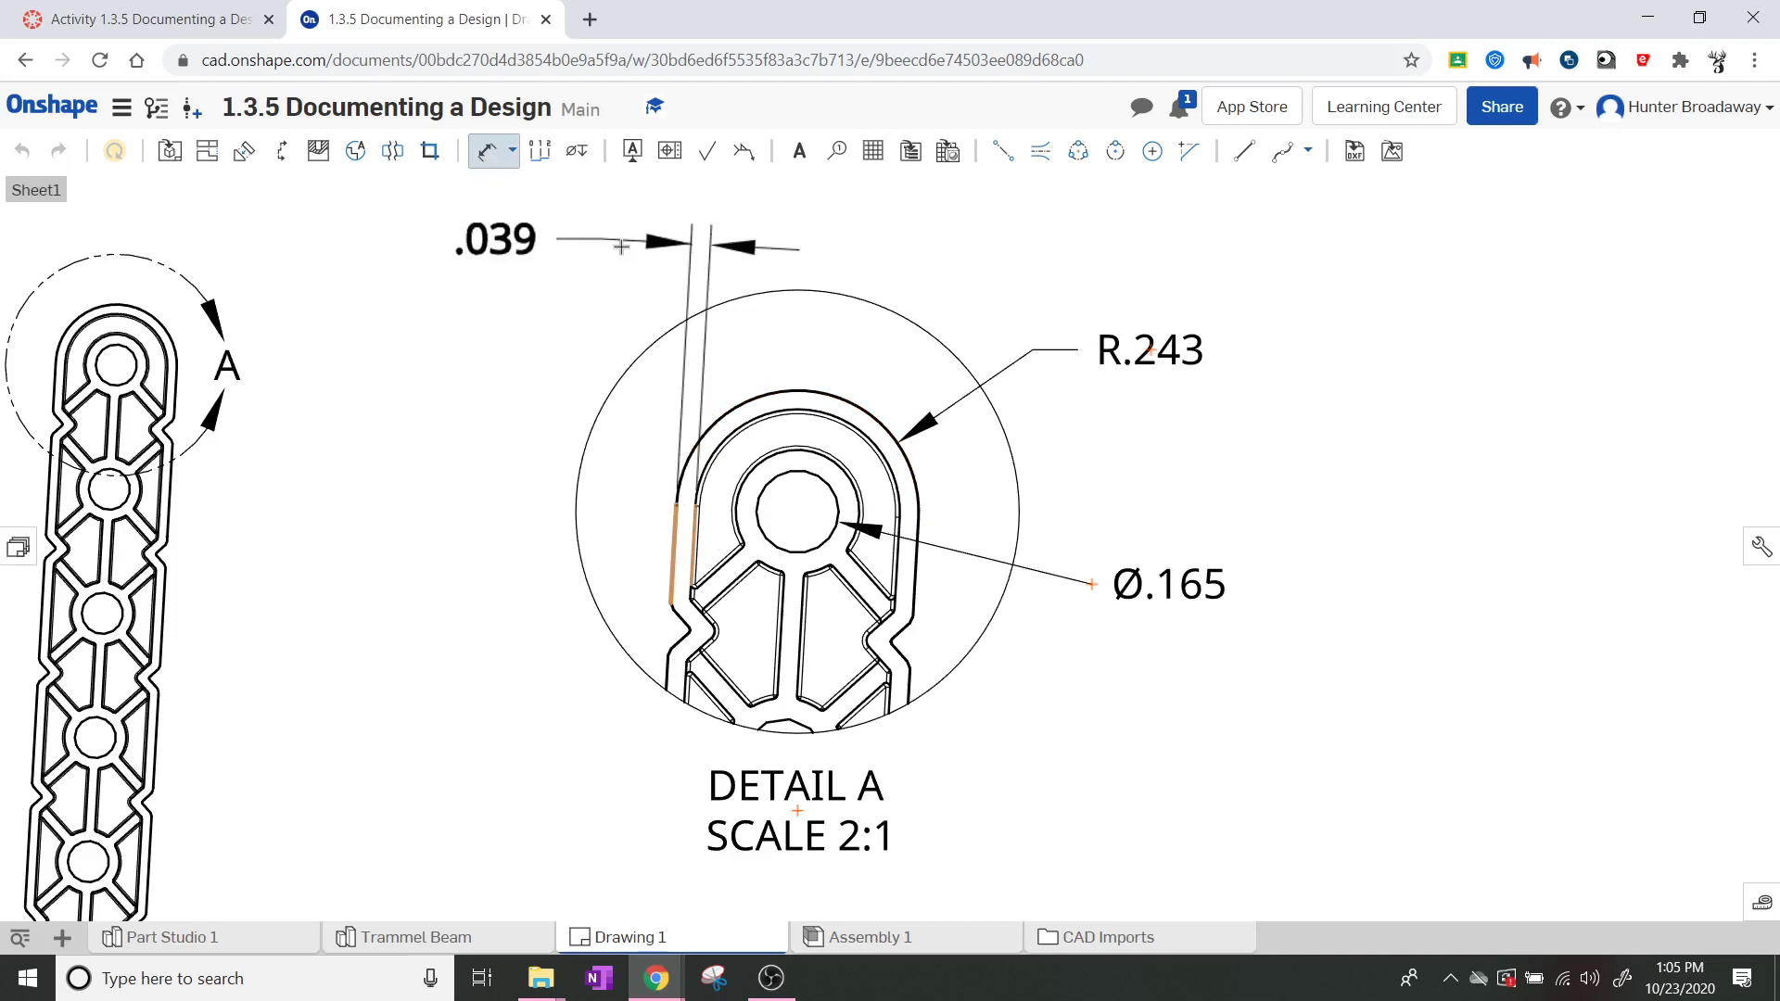
left_click(620, 263)
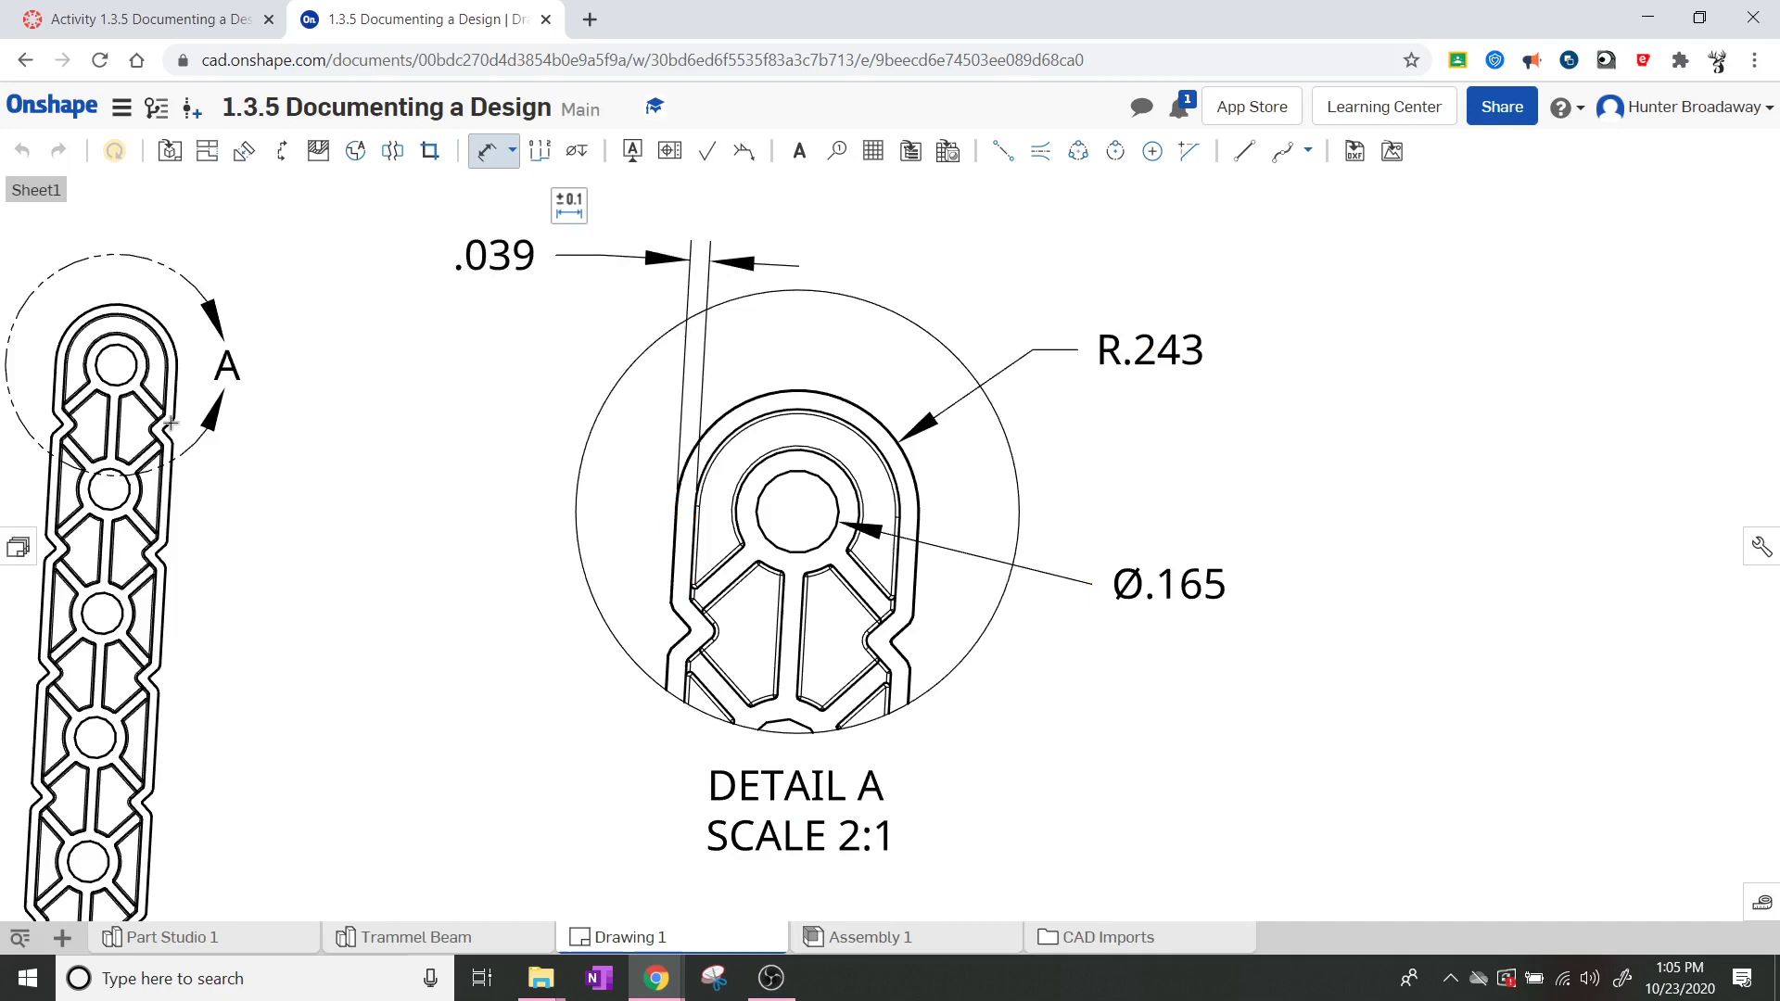
left_click(140, 451)
key("Escape")
key("Escape")
scroll(529, 538, "down", 5)
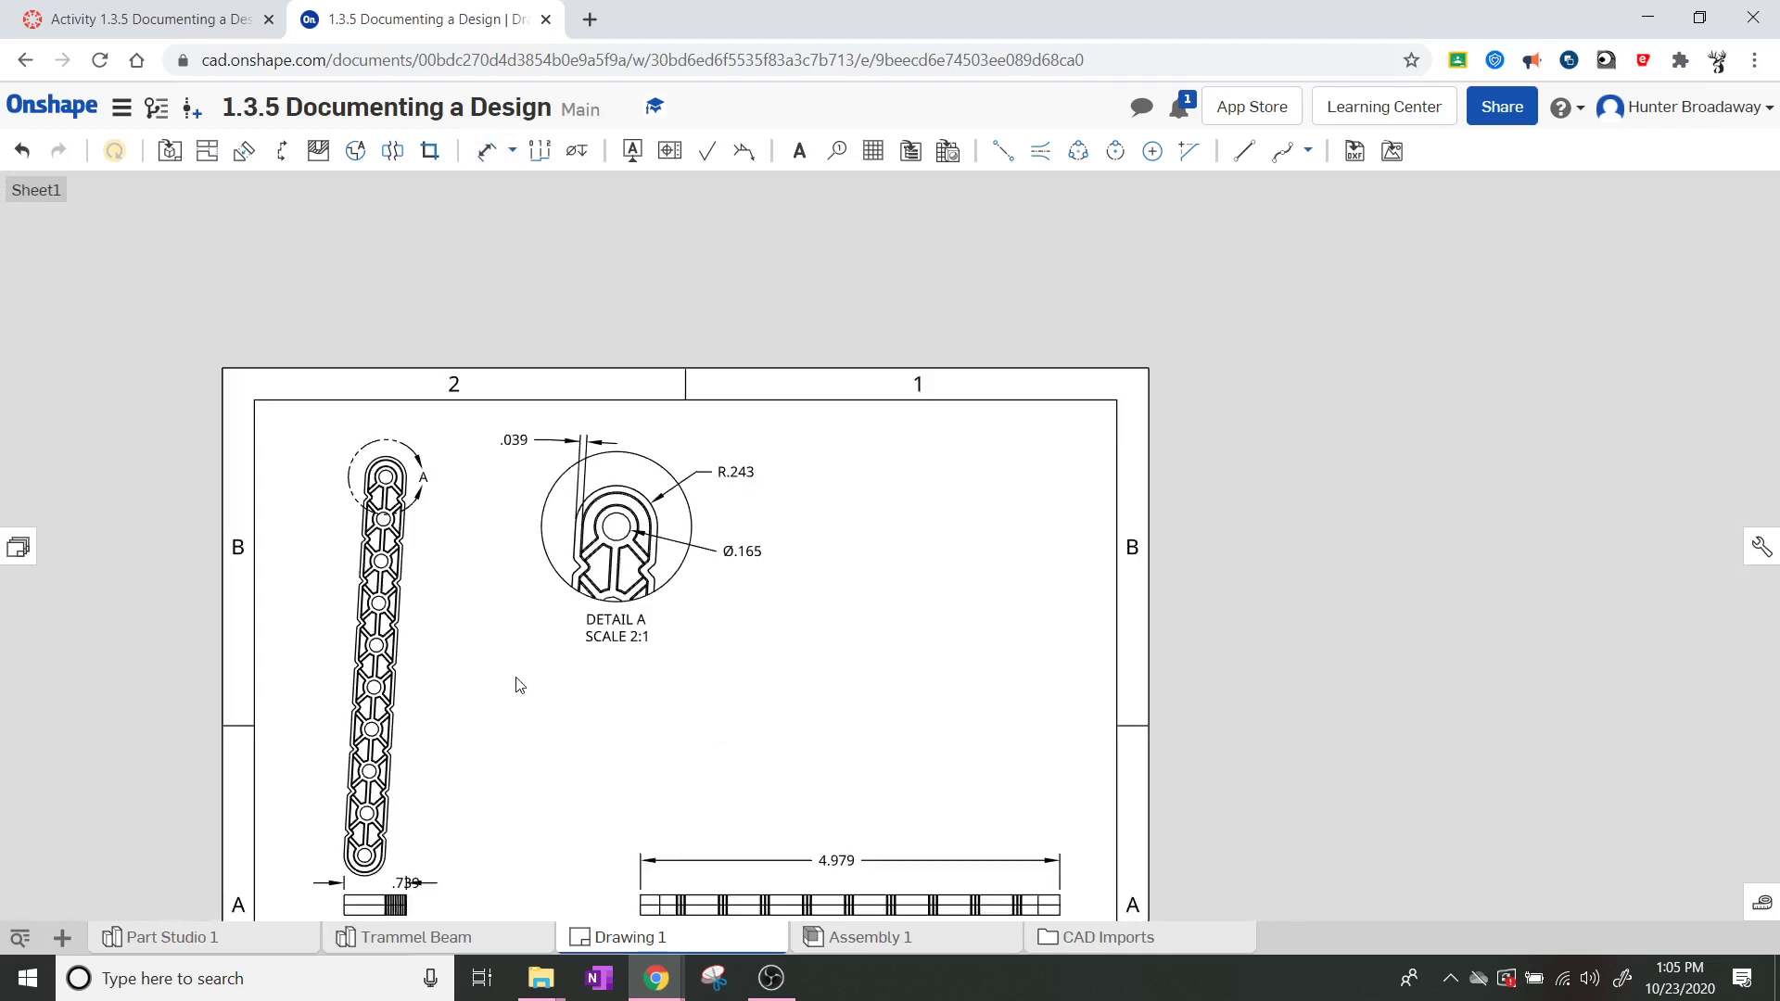
mouse_move(519, 685)
middle_mouse_down()
mouse_move(619, 528)
mouse_move(671, 508)
middle_mouse_up()
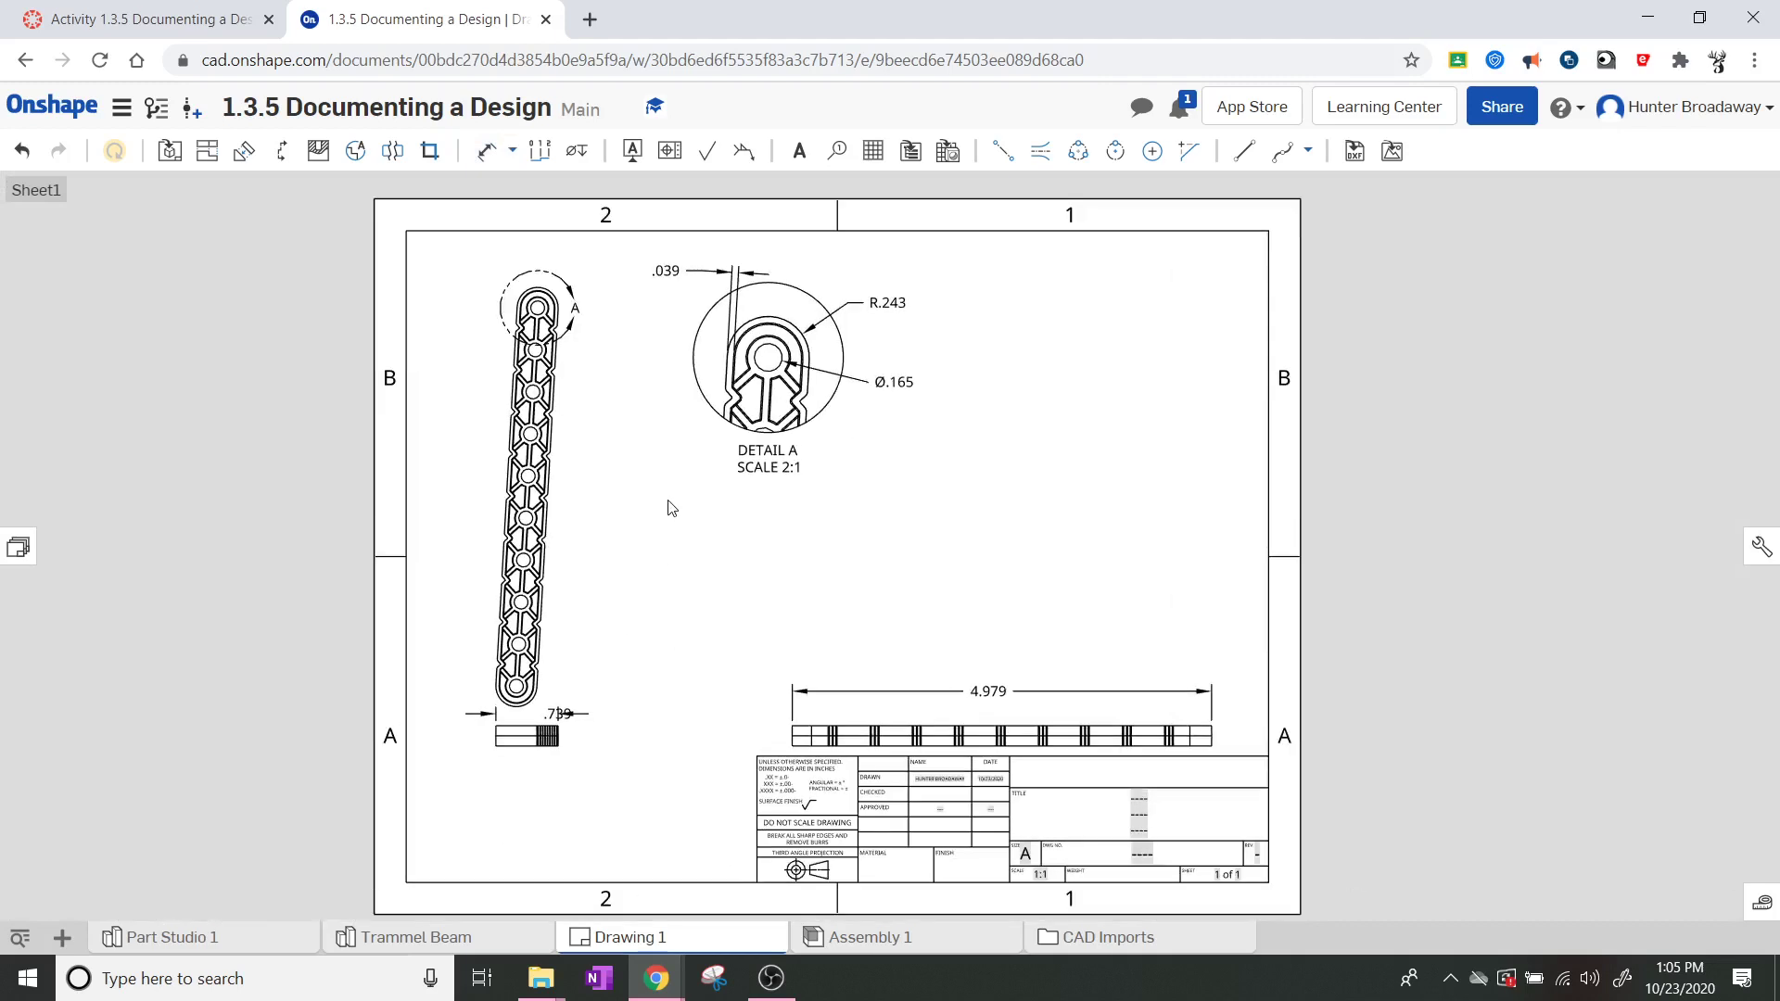